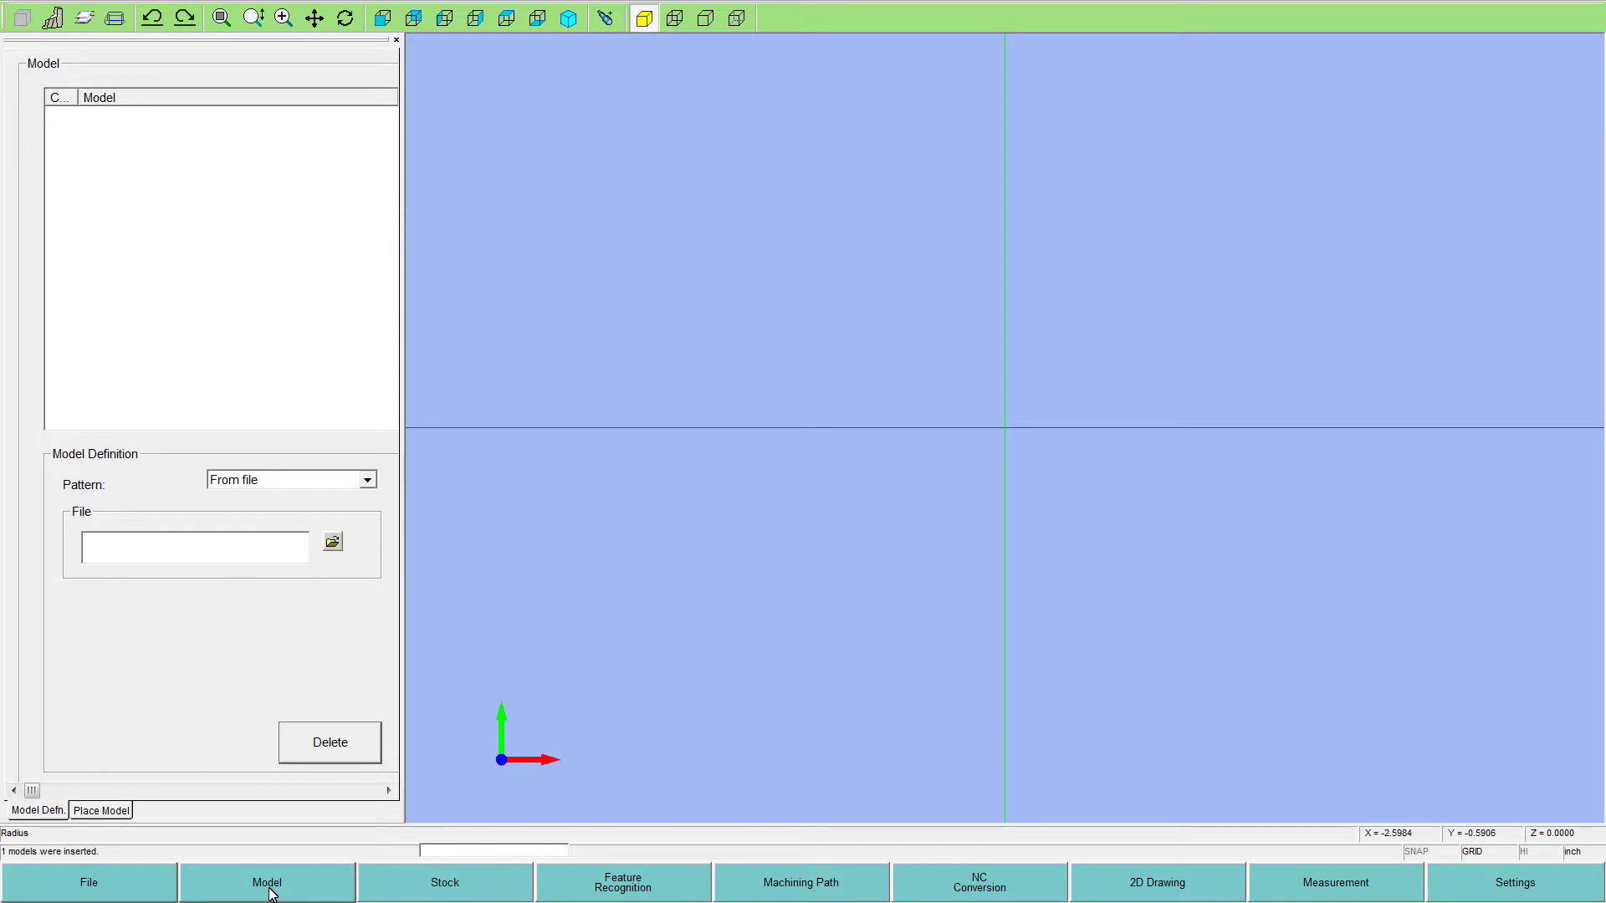
Step: Import the Parasolid binary file 0Part-4axis#4.x_b from the 4 Axis Planar Solids folder as the model
click(269, 891)
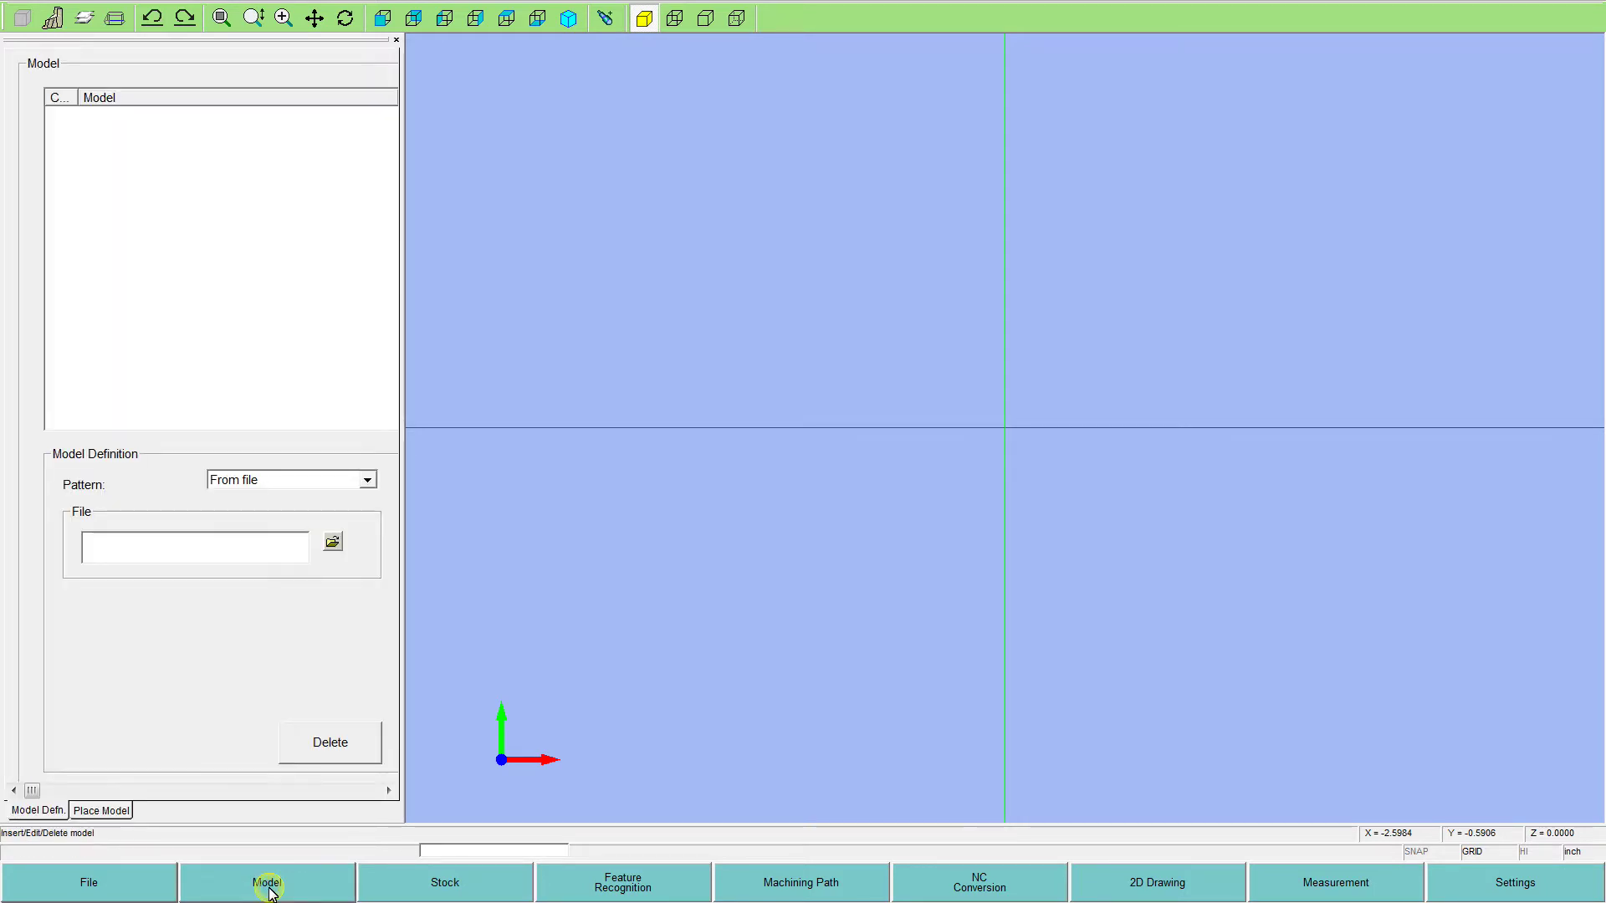
click(333, 543)
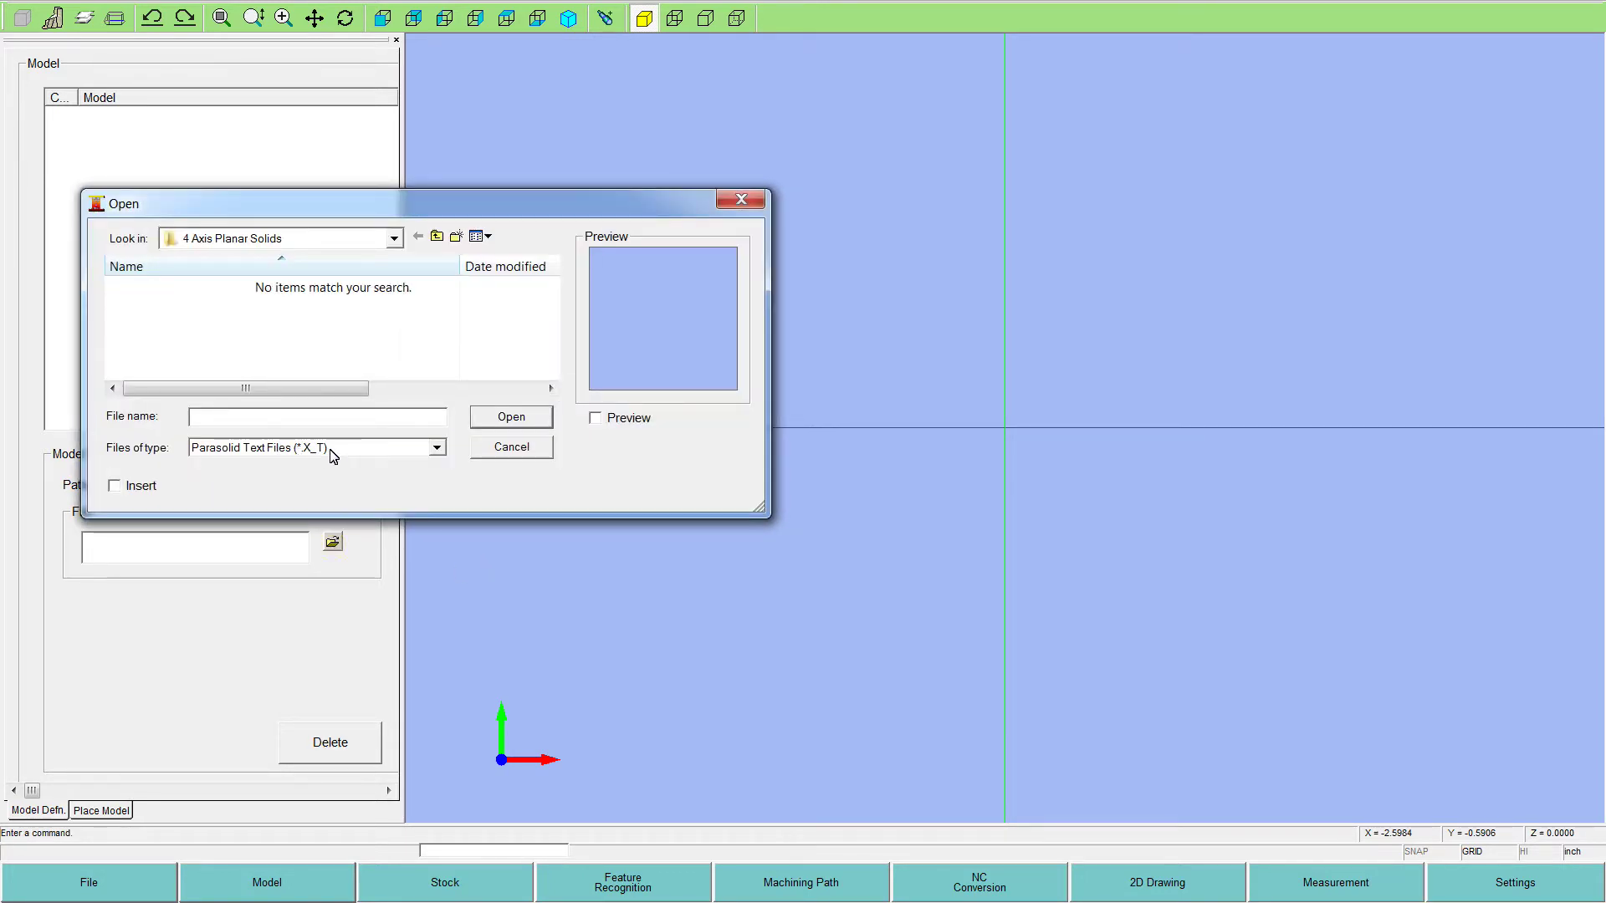
click(418, 449)
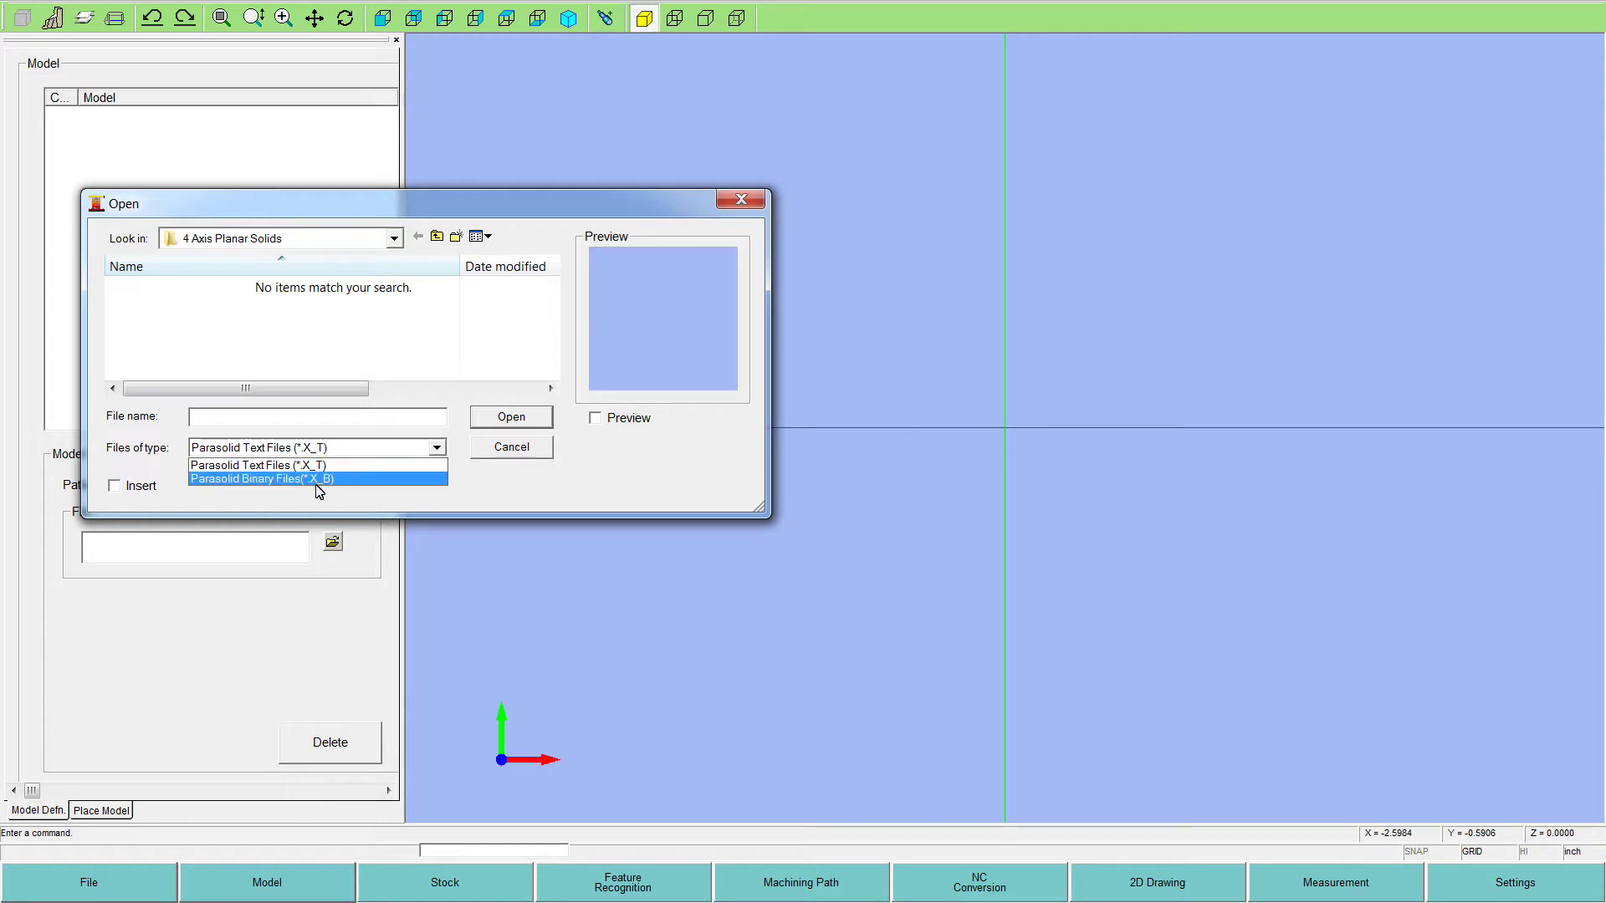
click(318, 479)
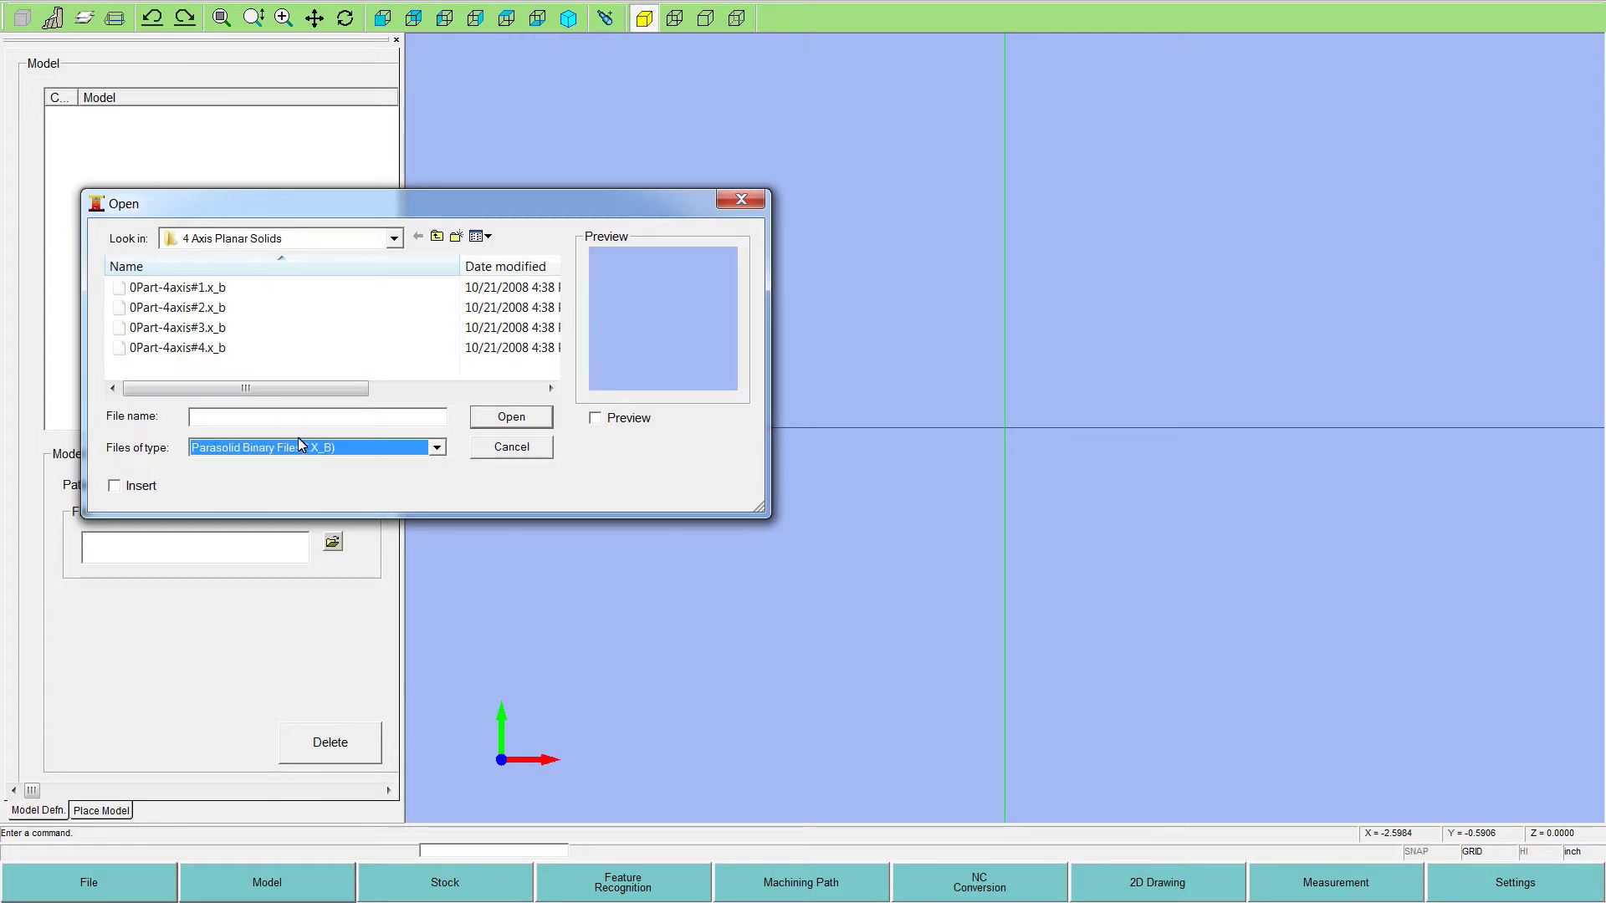
click(146, 350)
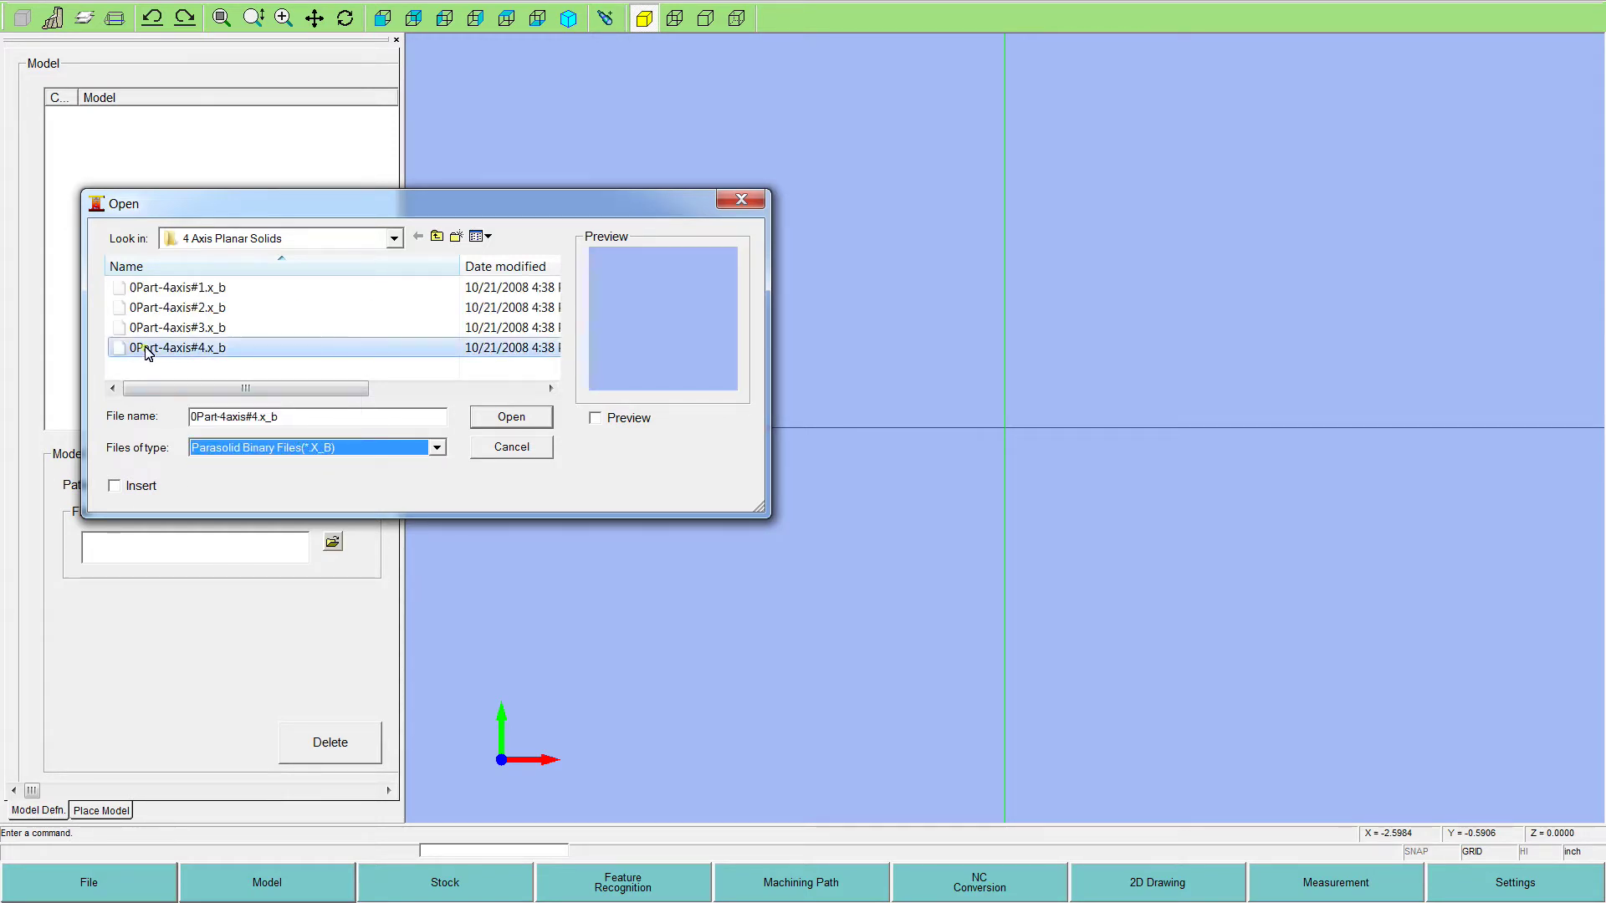
click(496, 423)
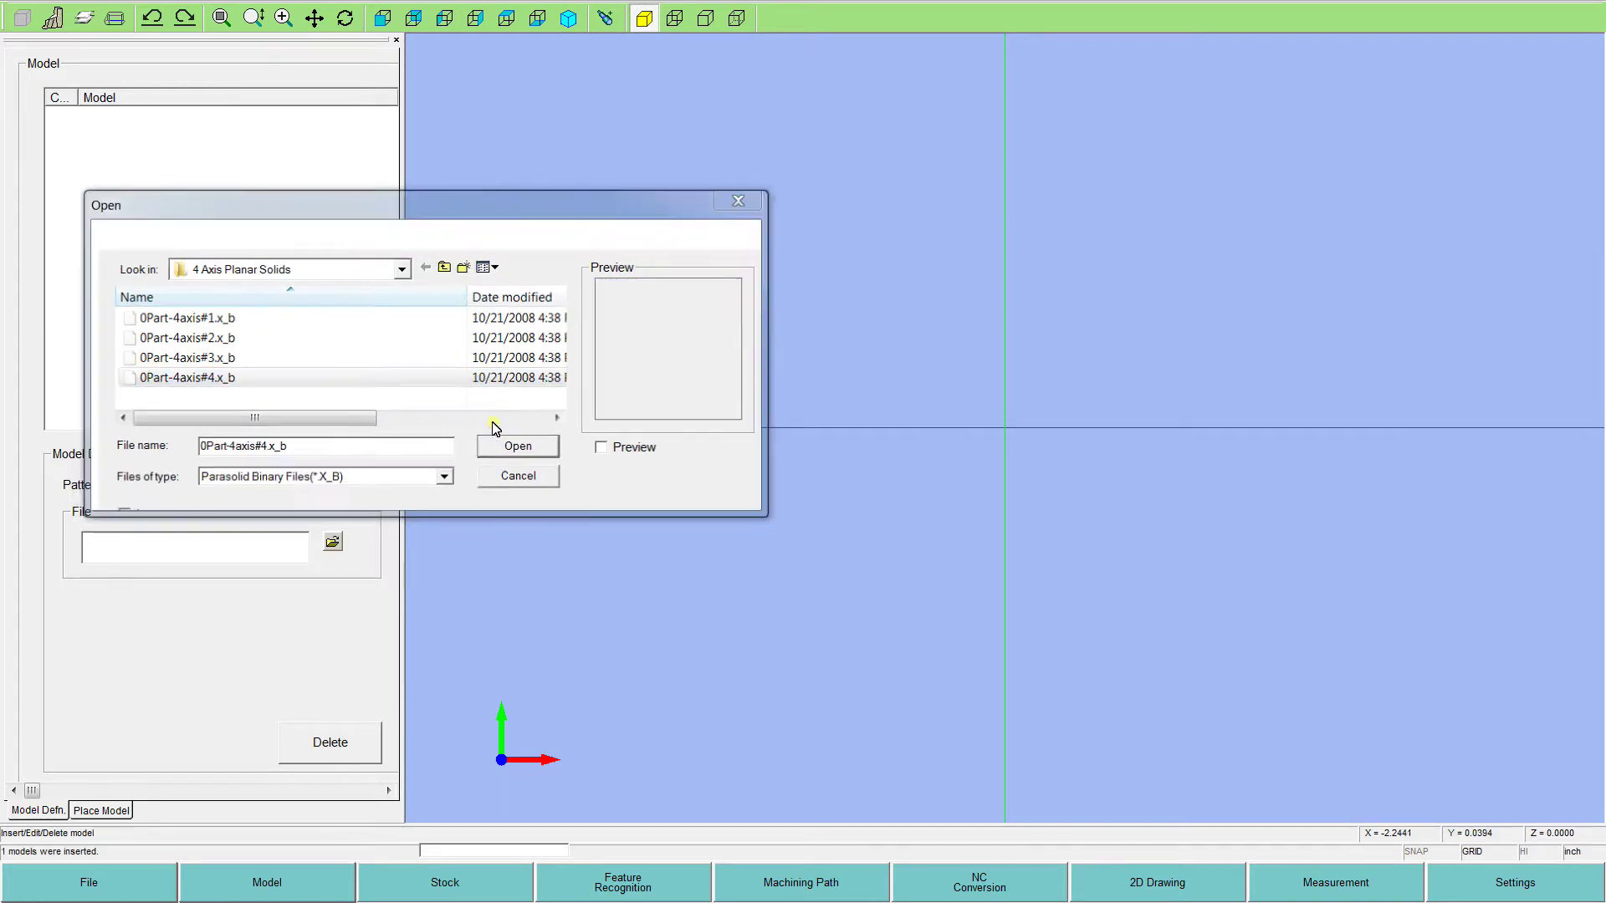
Step: Examine the imported disc from several angles, including the isometric view, focusing on the tapered keyhole opening and rim notches
middle_drag(1136, 410, 1012, 335)
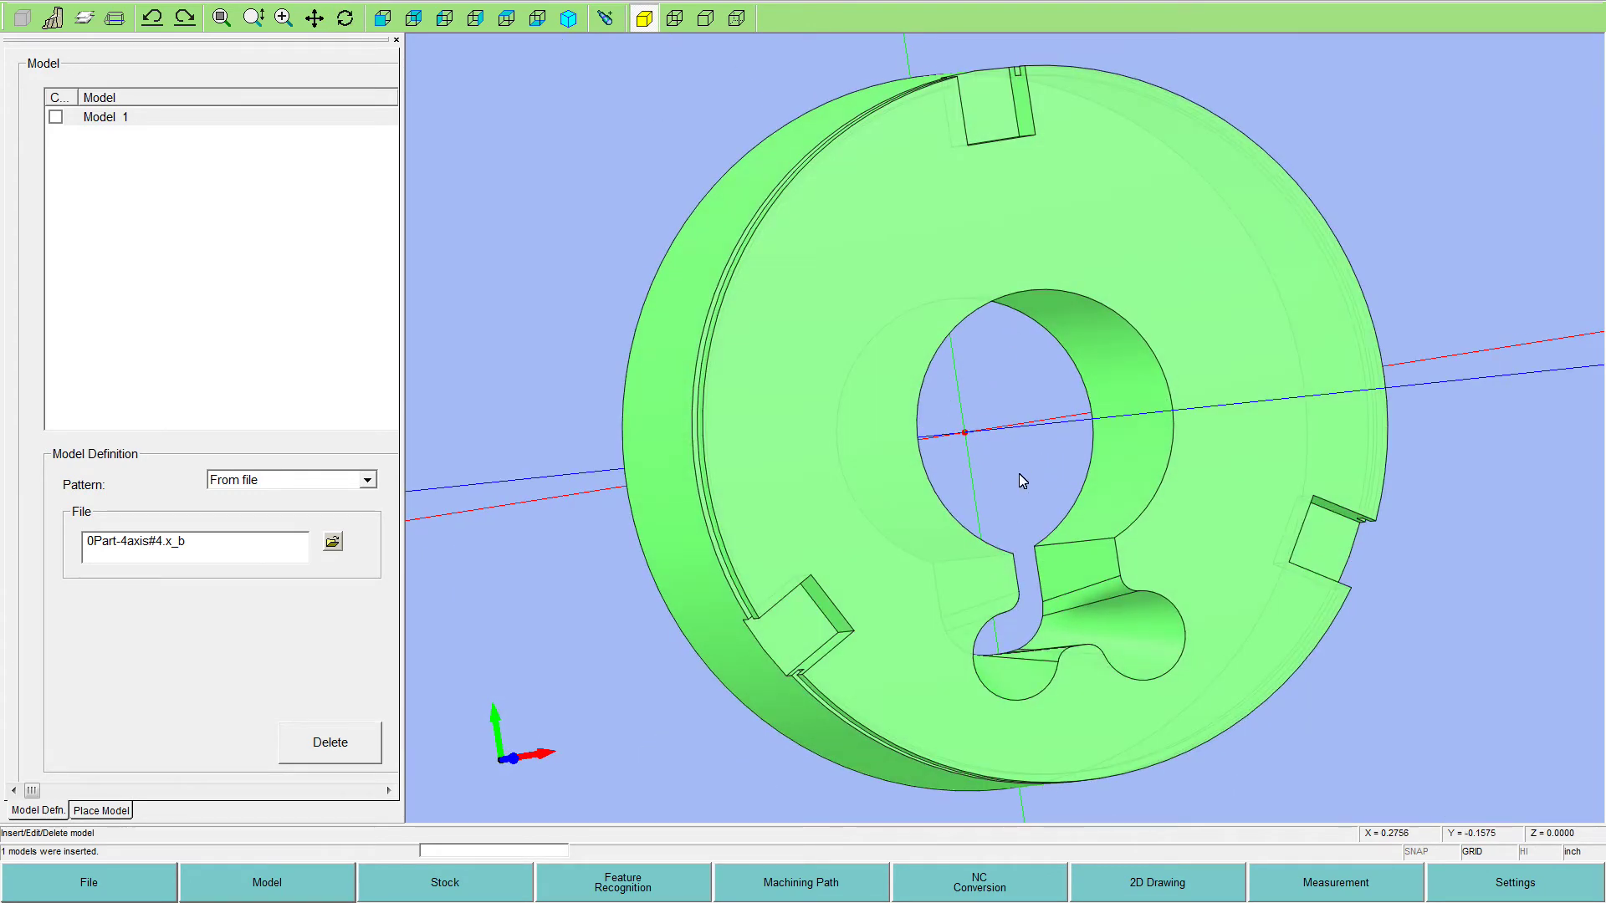
middle_drag(1098, 510, 1098, 656)
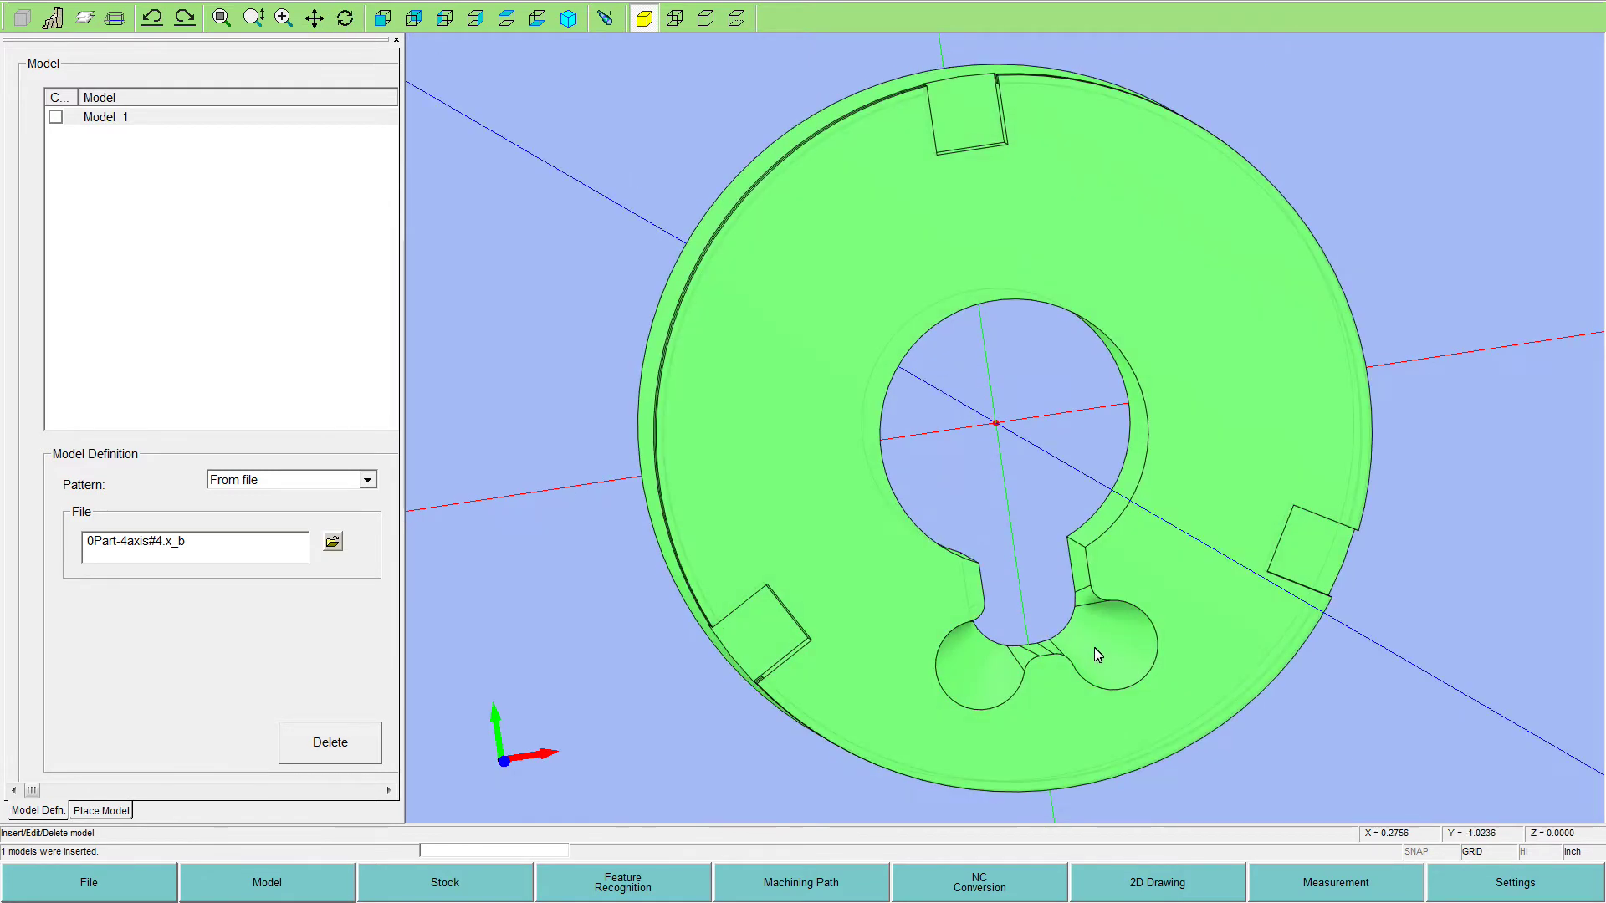
scroll(1078, 621, down, 2)
scroll(1069, 617, up, 5)
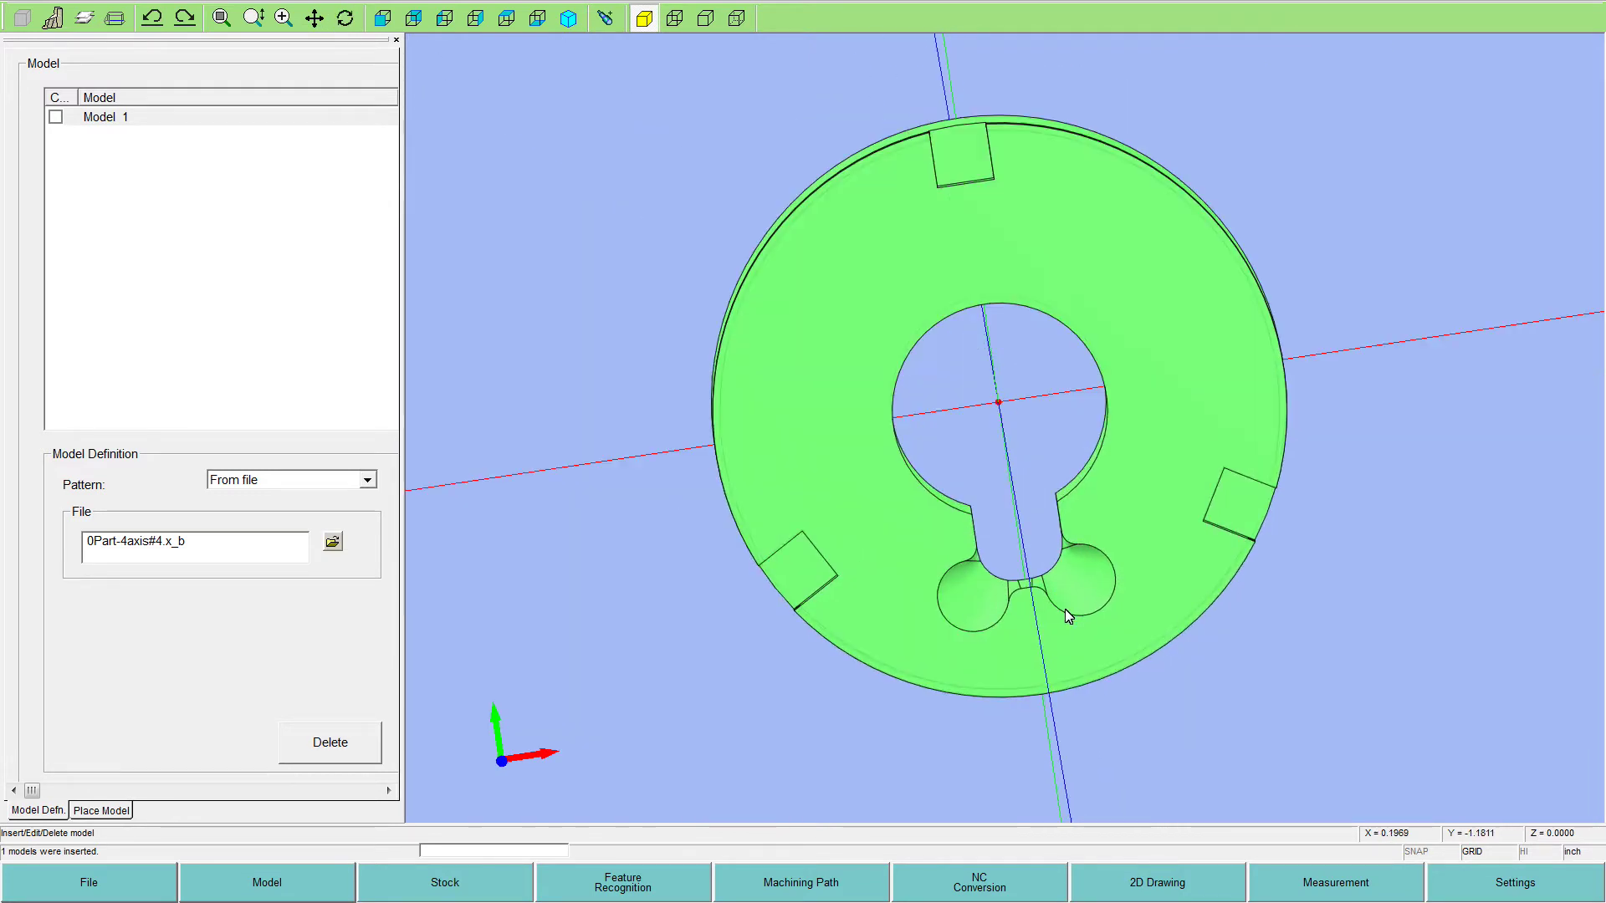
middle_drag(1035, 466, 1173, 446)
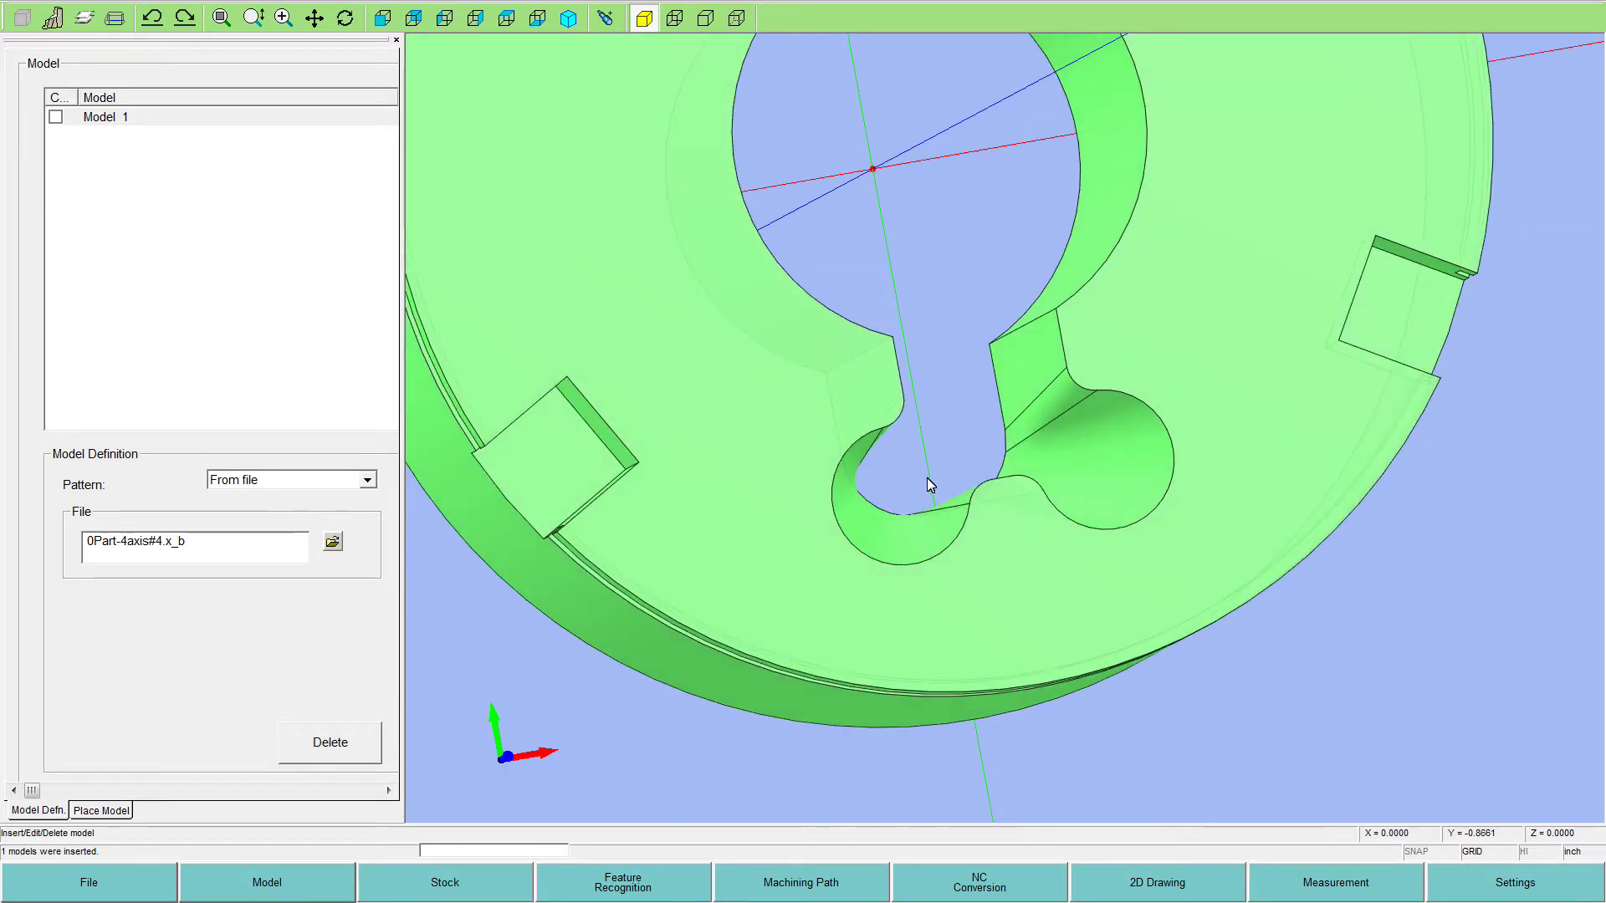
middle_drag(1032, 492, 1022, 536)
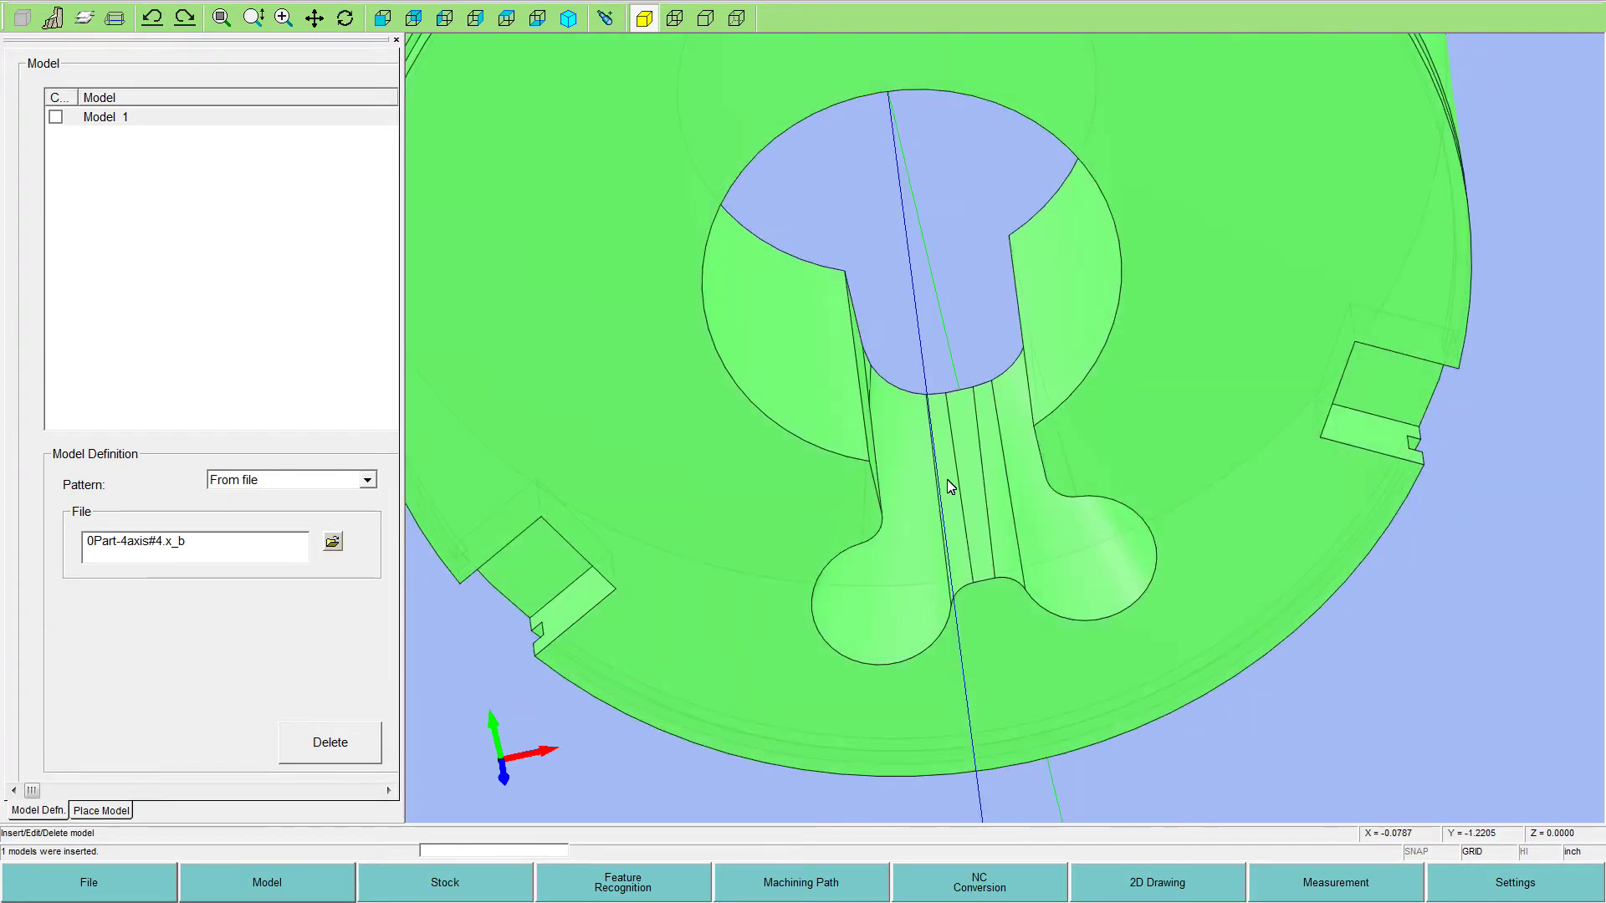
middle_drag(962, 398, 993, 351)
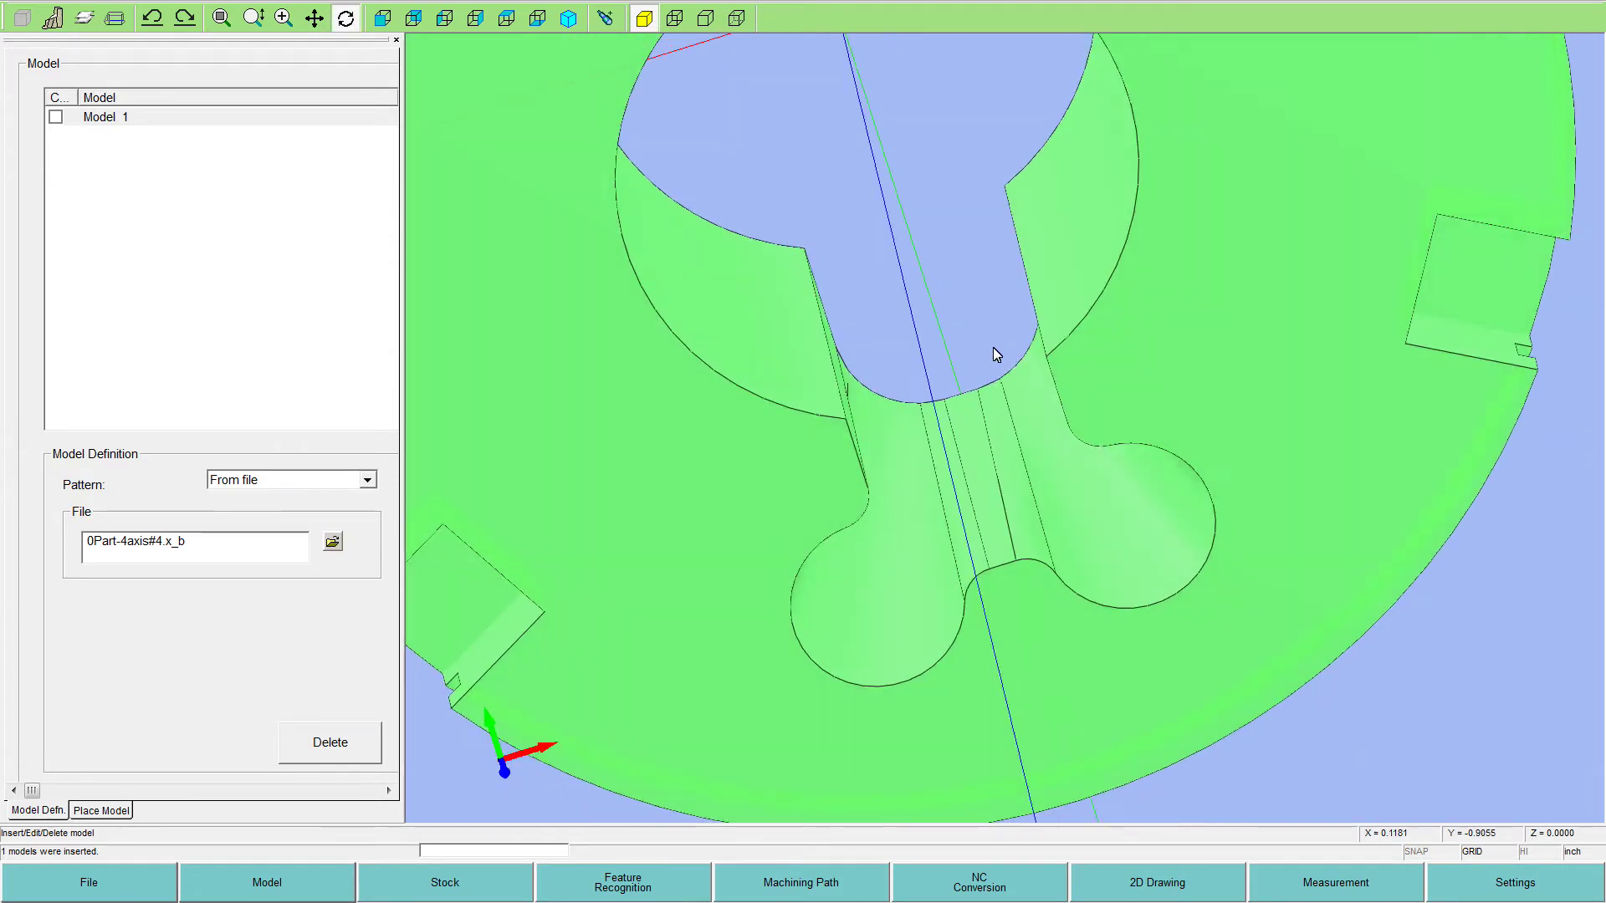
click(566, 16)
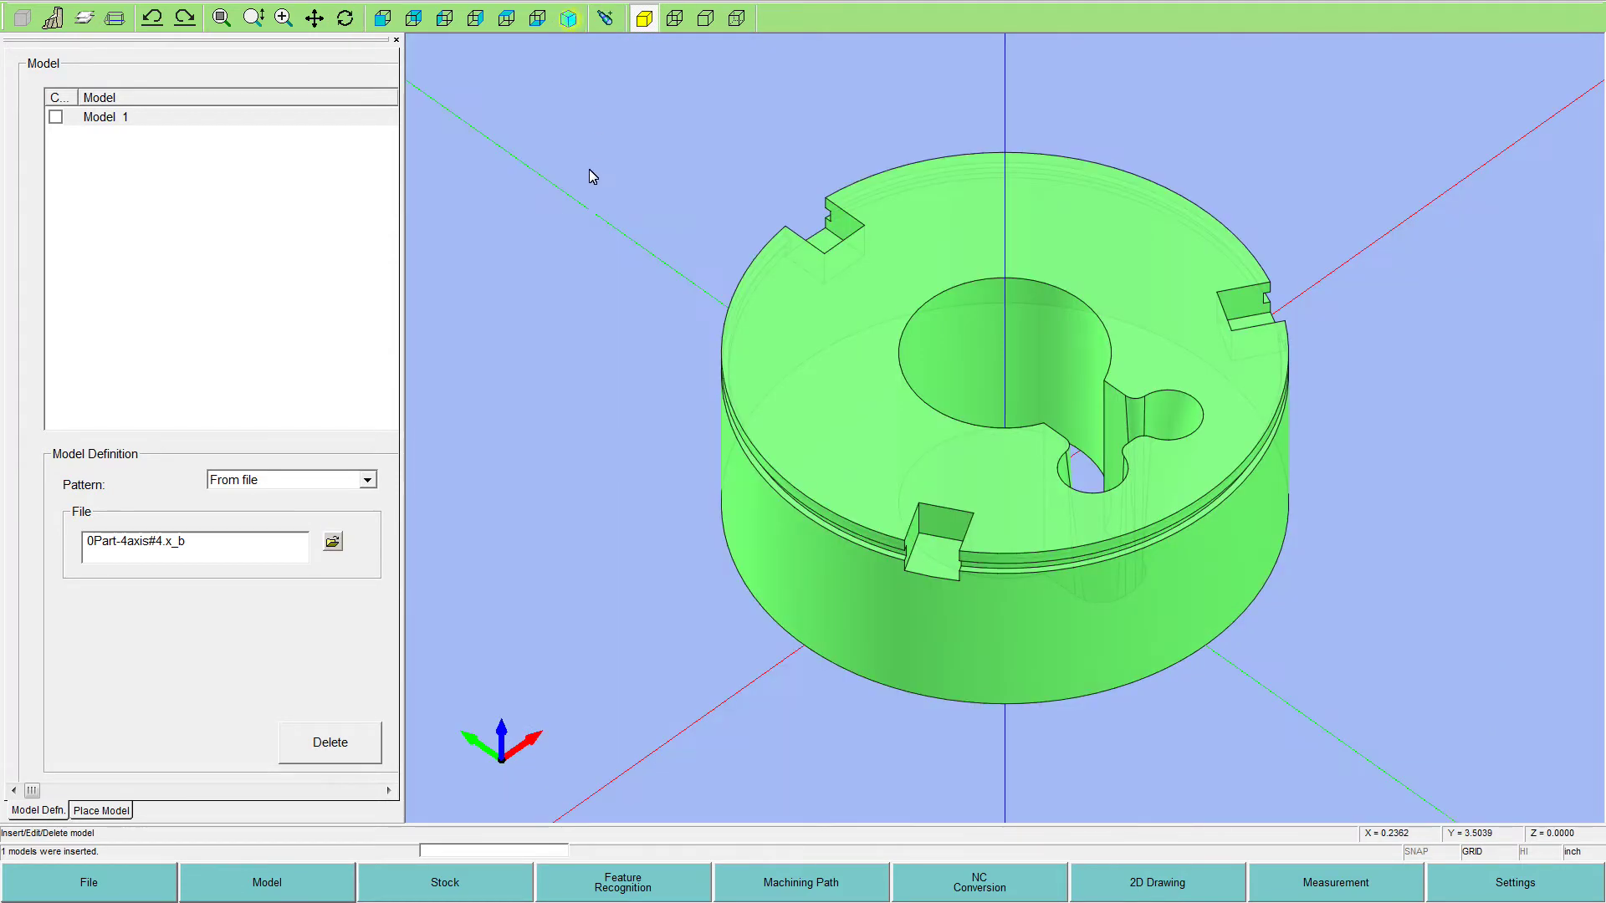
mouse_move(949, 462)
middle_down()
mouse_move(925, 462)
mouse_move(1033, 468)
mouse_move(996, 453)
mouse_move(1046, 423)
mouse_move(1040, 444)
mouse_move(928, 474)
middle_up()
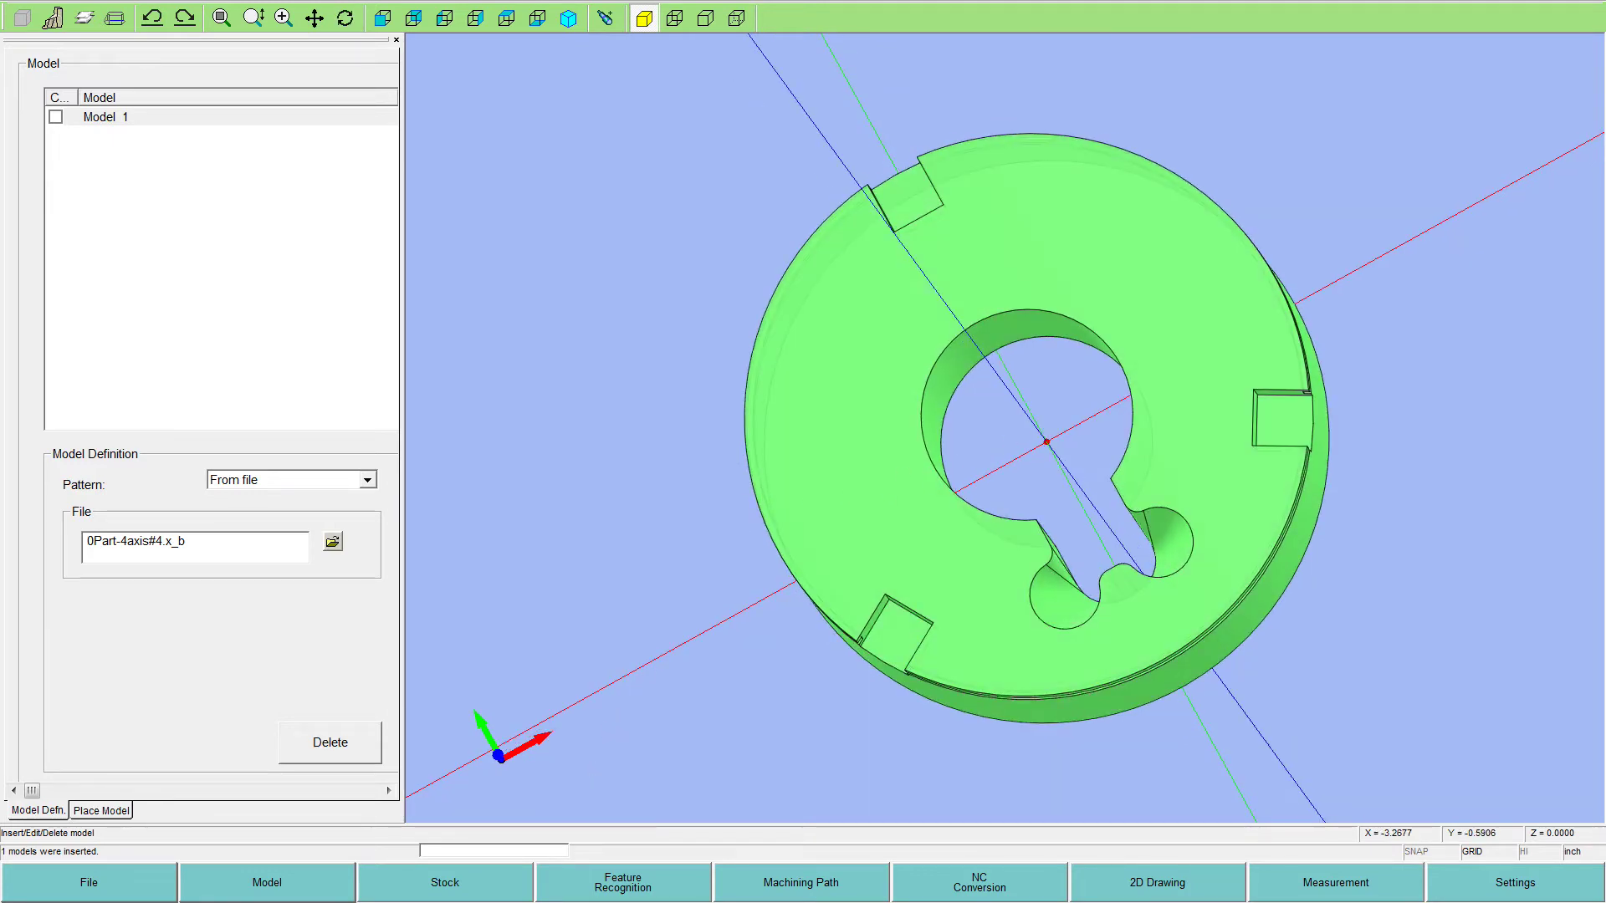
Step: Extract the contours of Model 1 using the All pattern
click(622, 888)
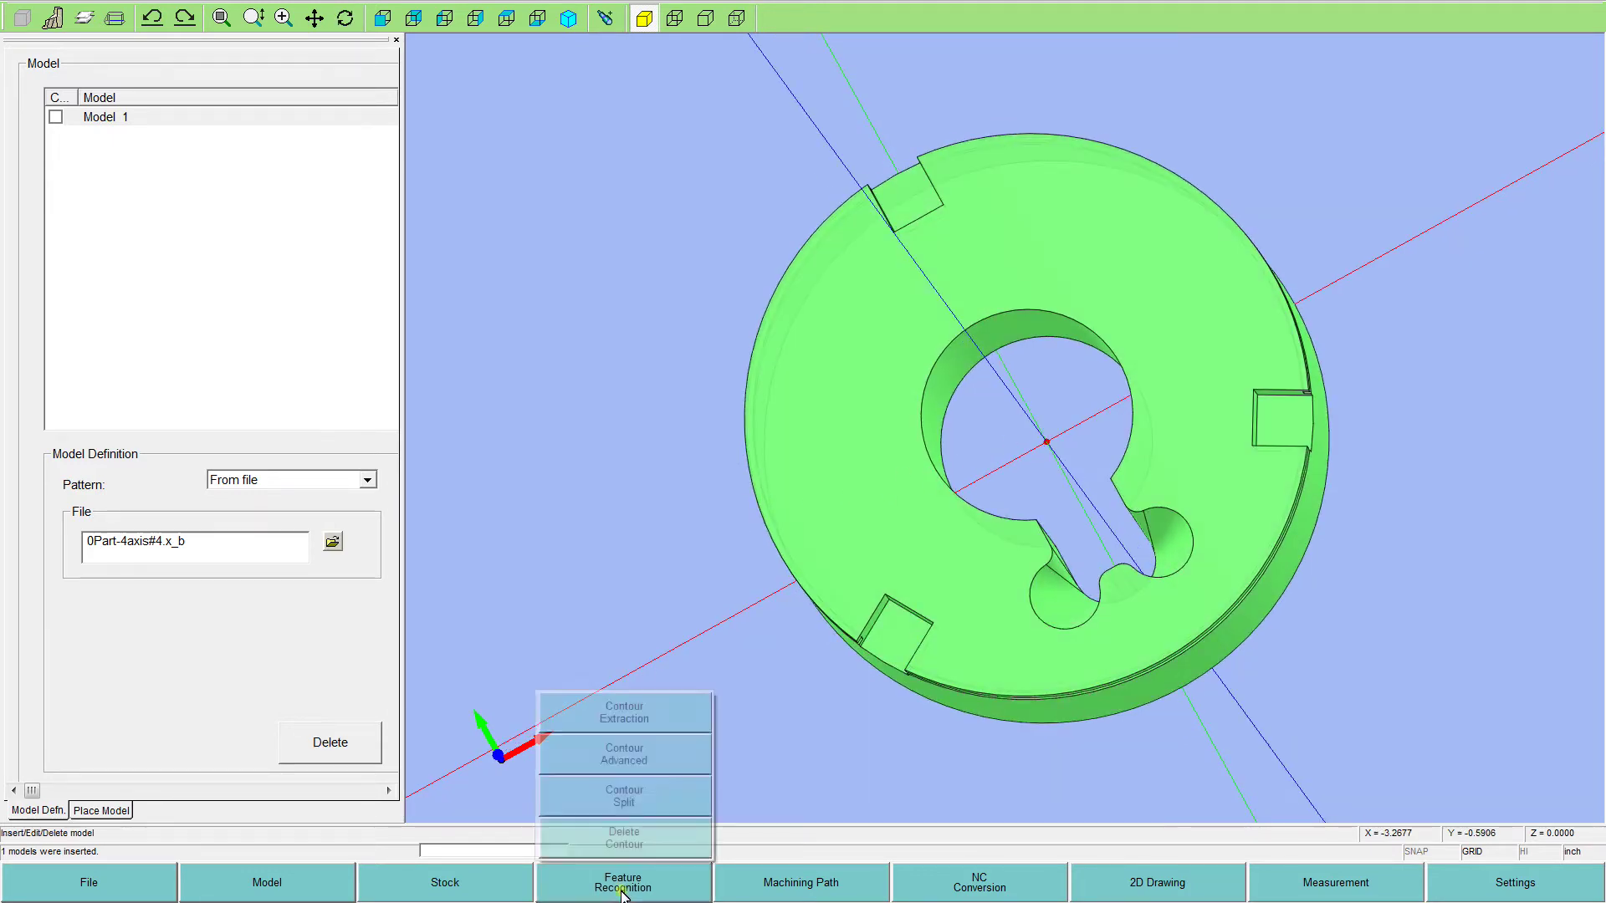
click(601, 720)
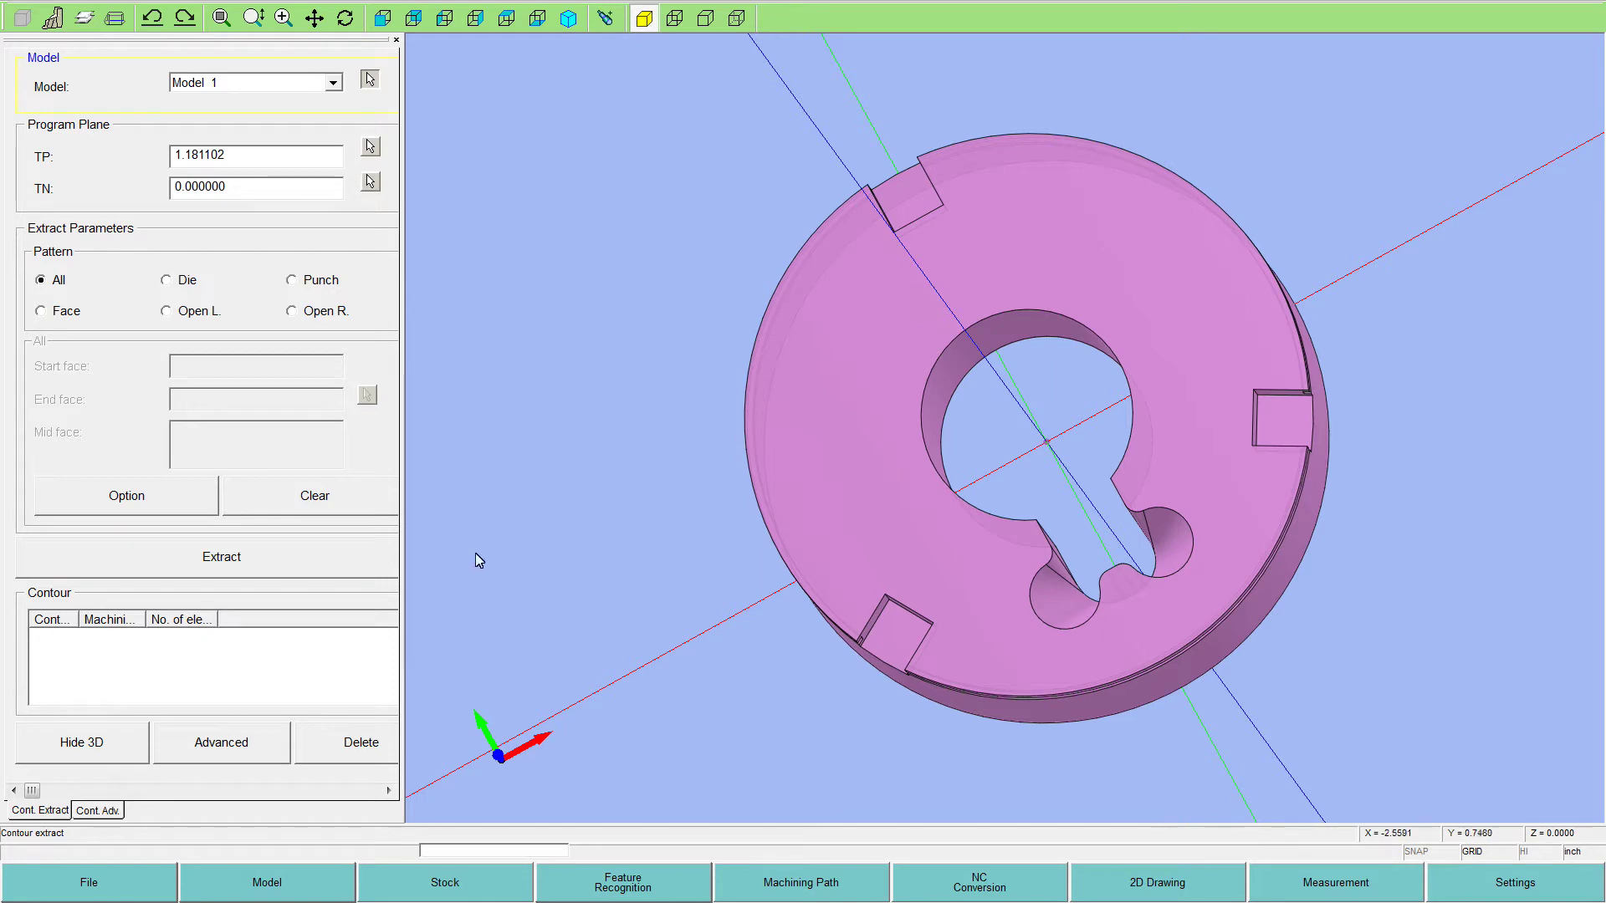
click(168, 282)
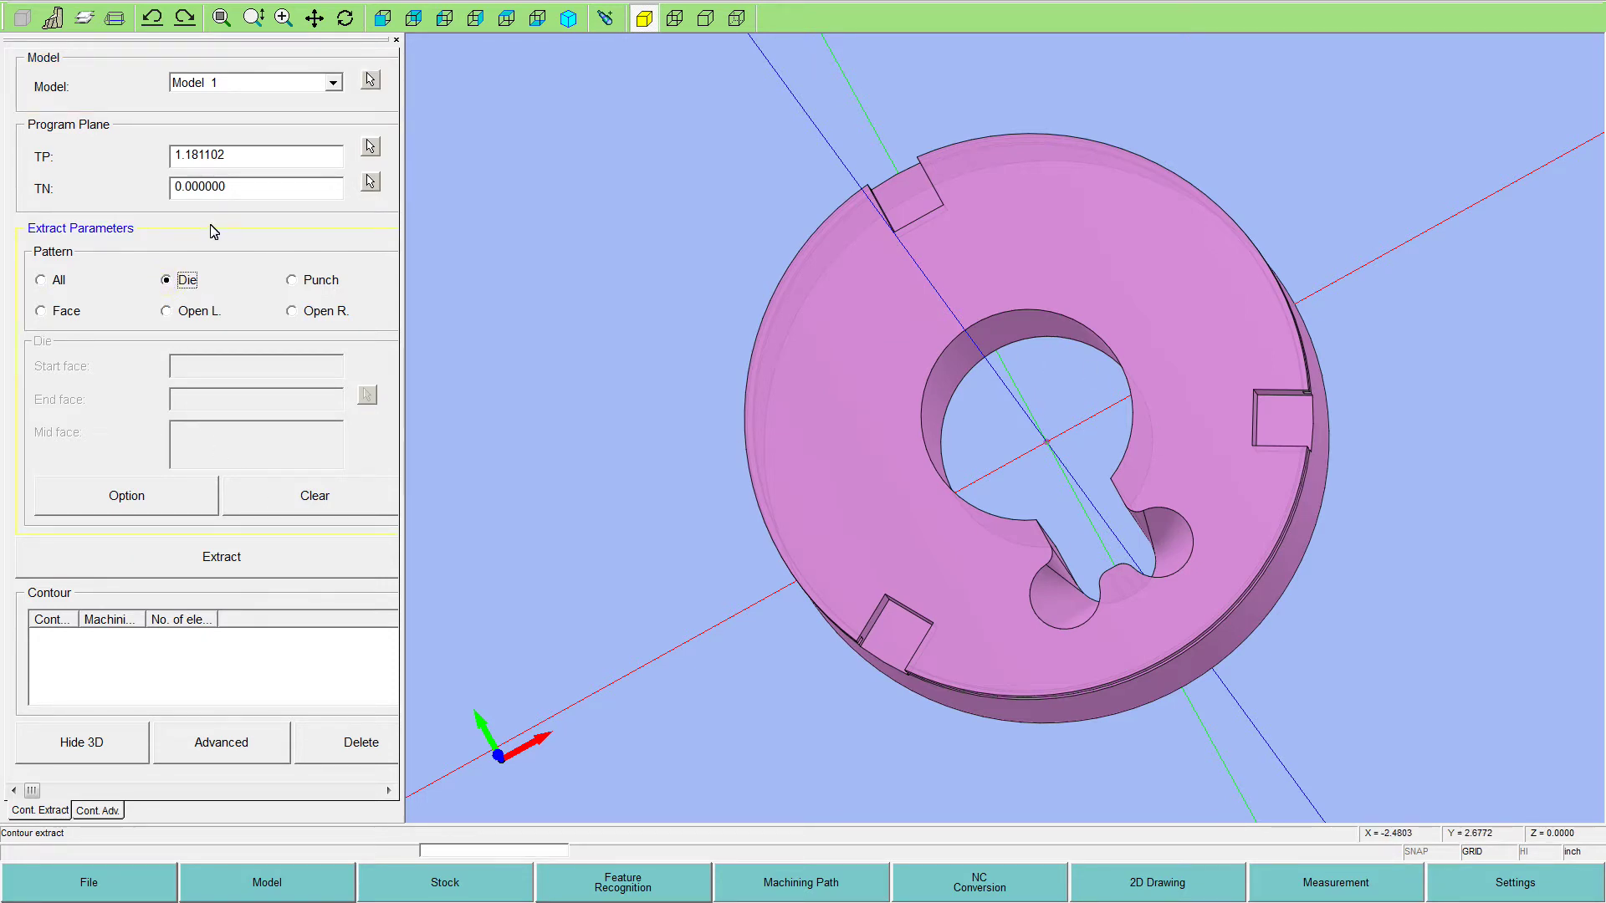
click(42, 281)
click(174, 568)
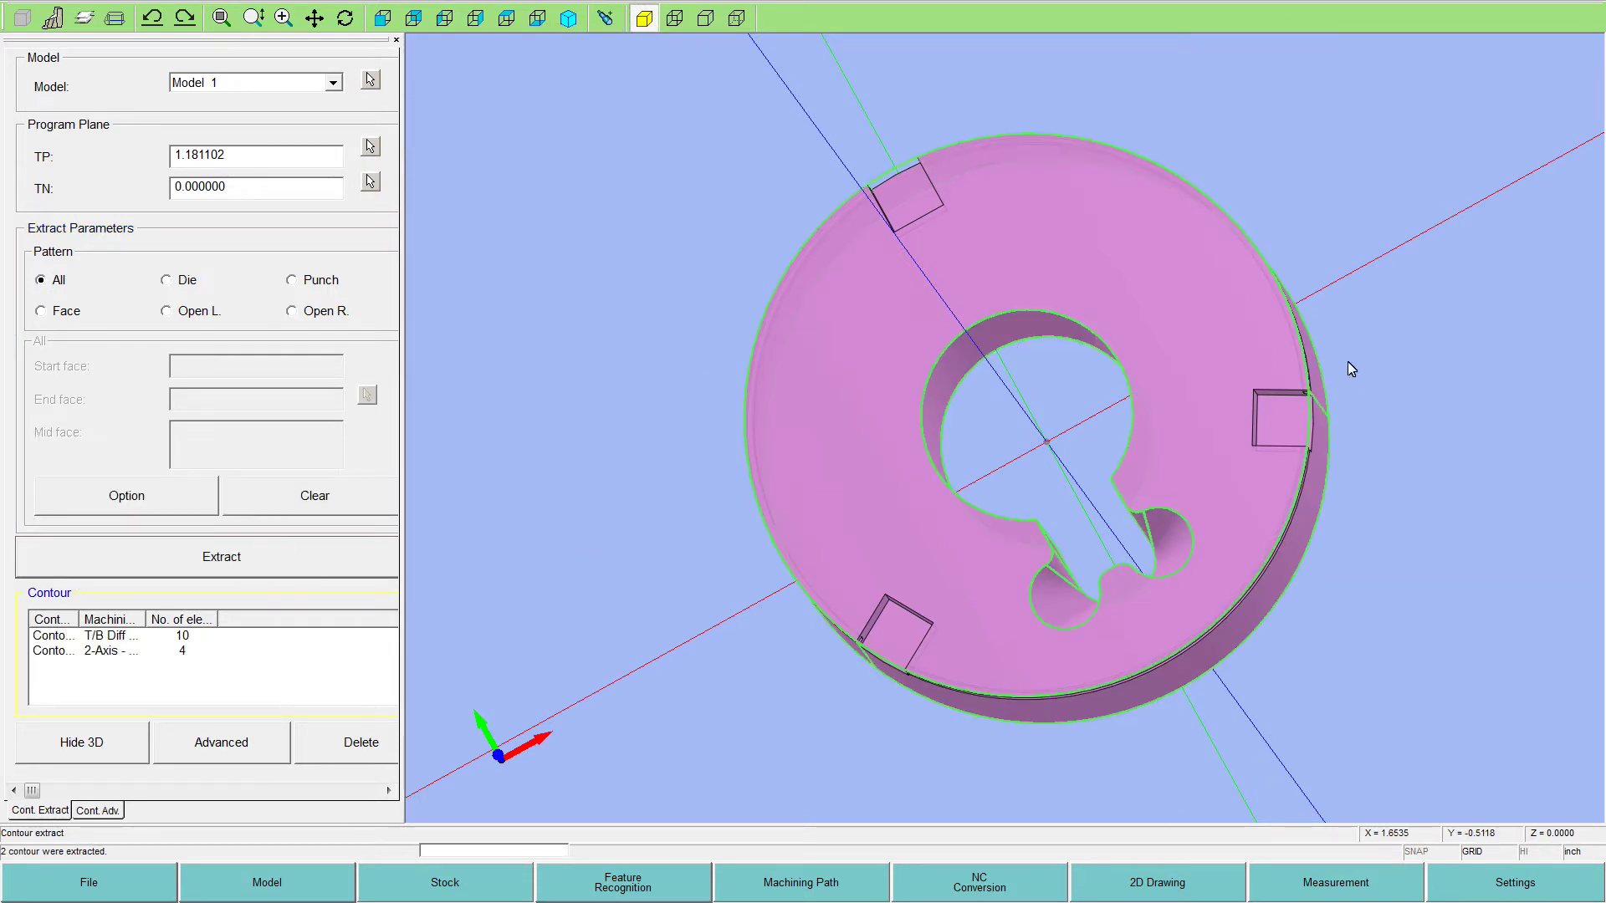
Step: Highlight the inner die contour and the outer punch contour in turn, and widen the Machining pattern column
click(57, 639)
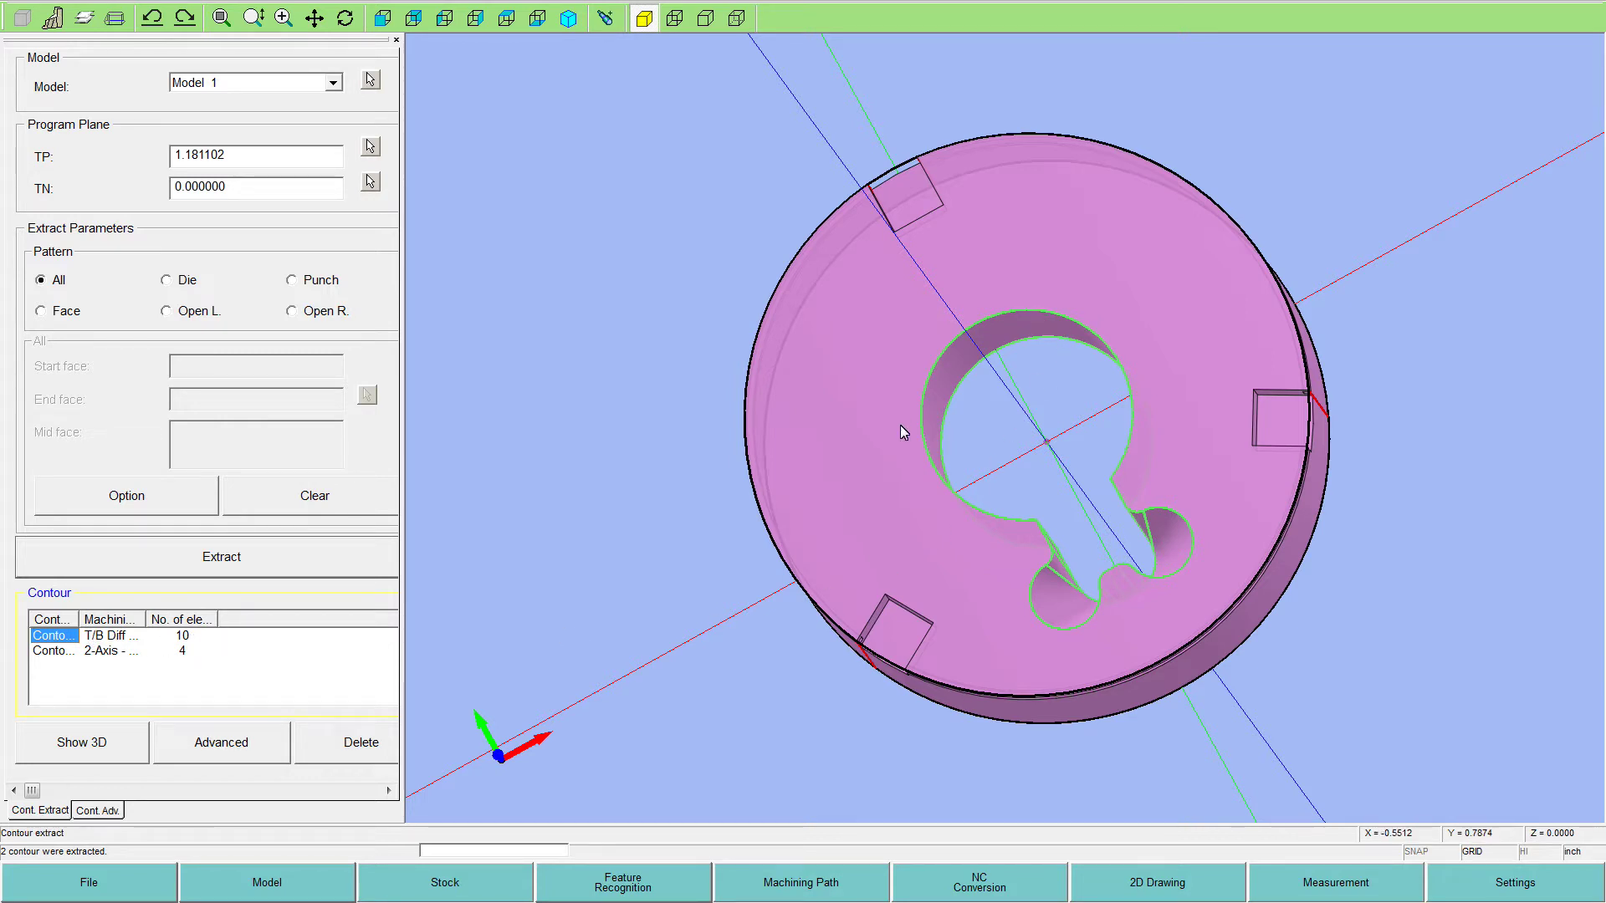
scroll(1027, 510, up, 2)
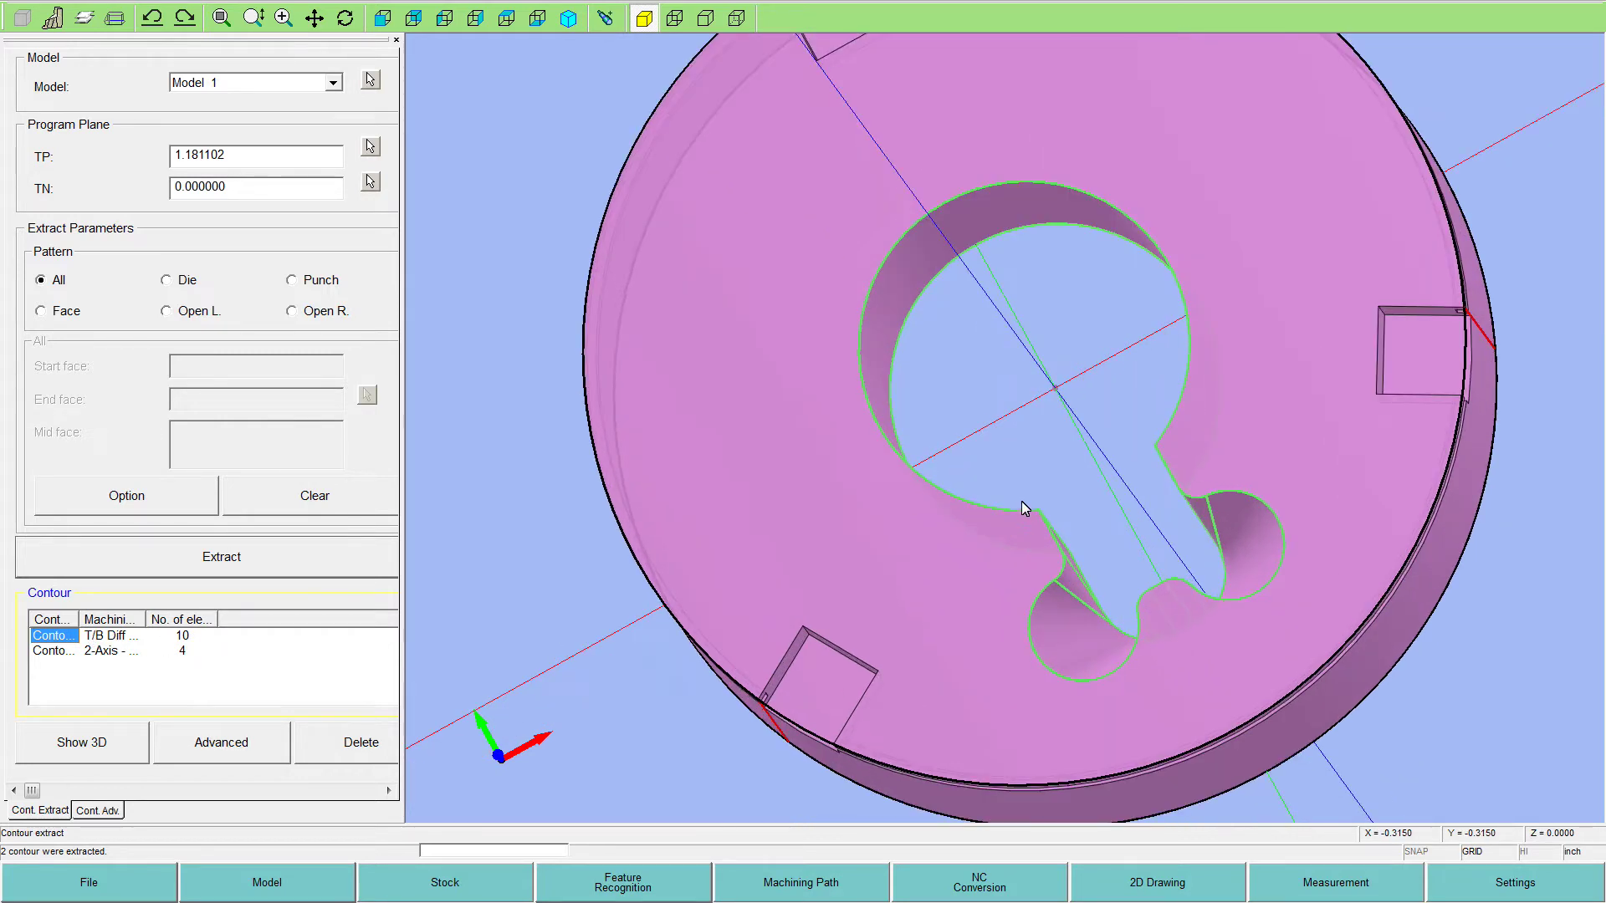
click(1002, 489)
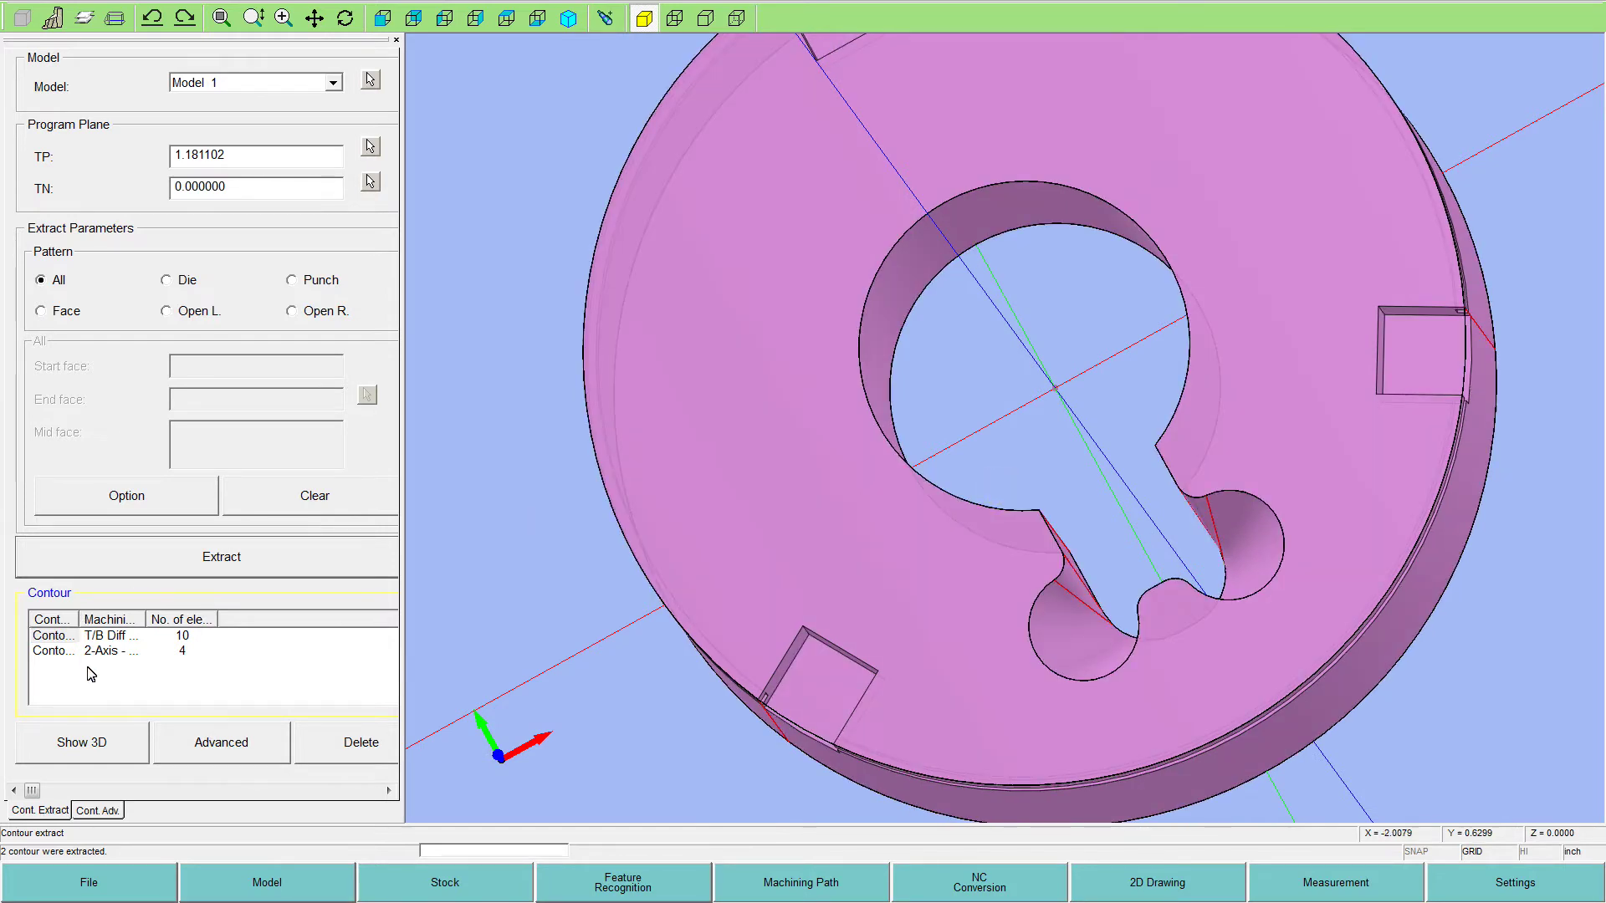
click(59, 650)
click(94, 649)
click(117, 652)
click(60, 651)
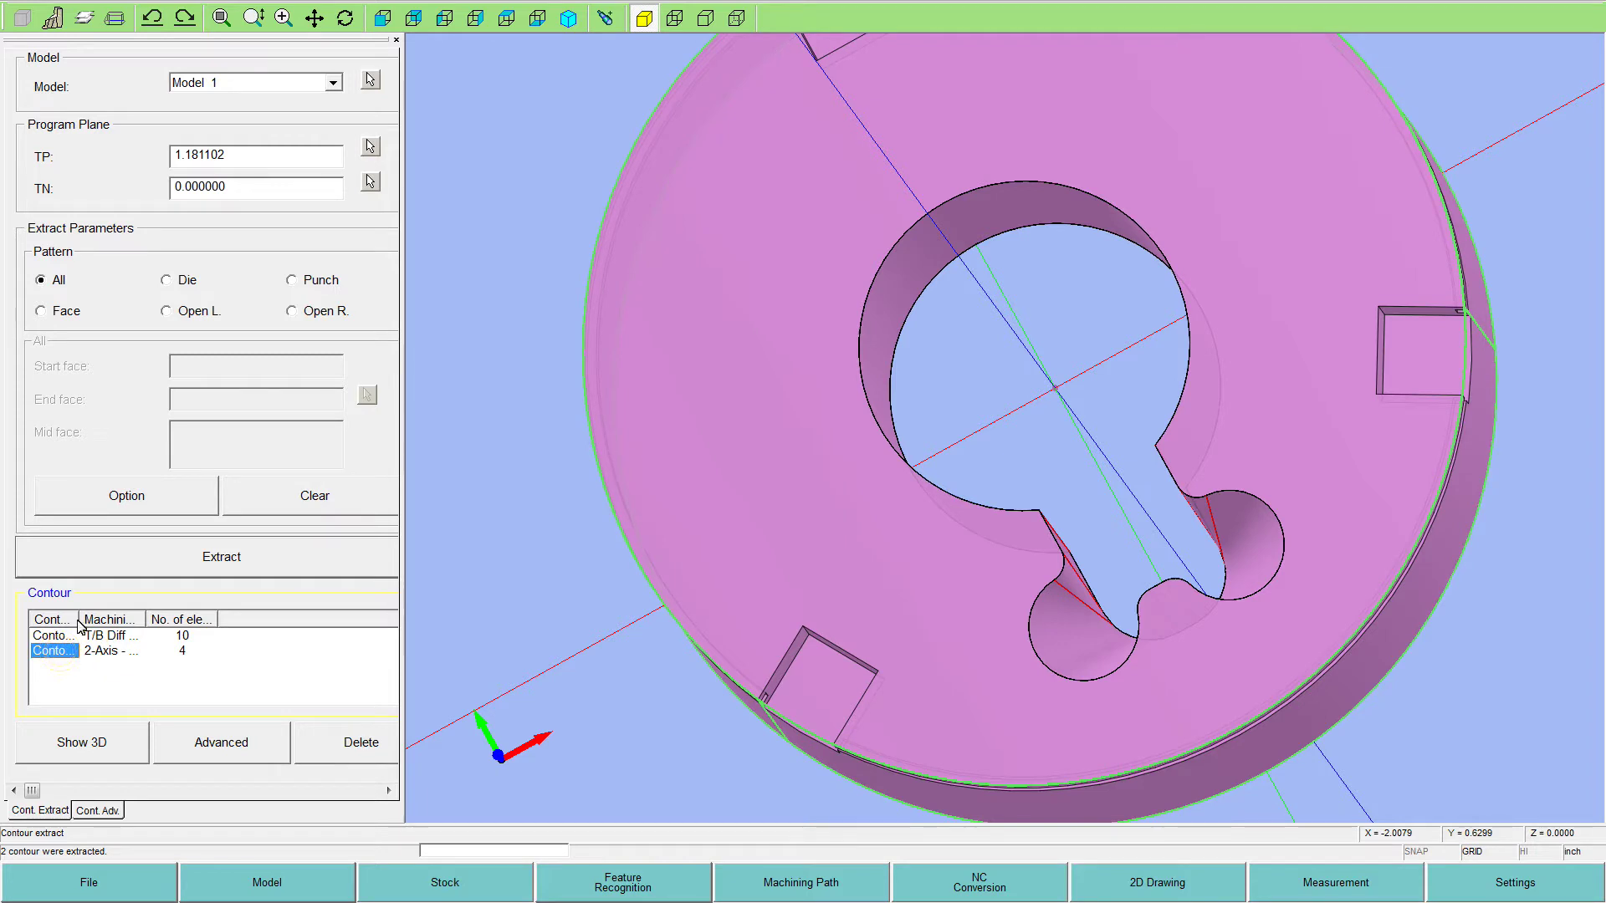
drag(147, 619, 199, 627)
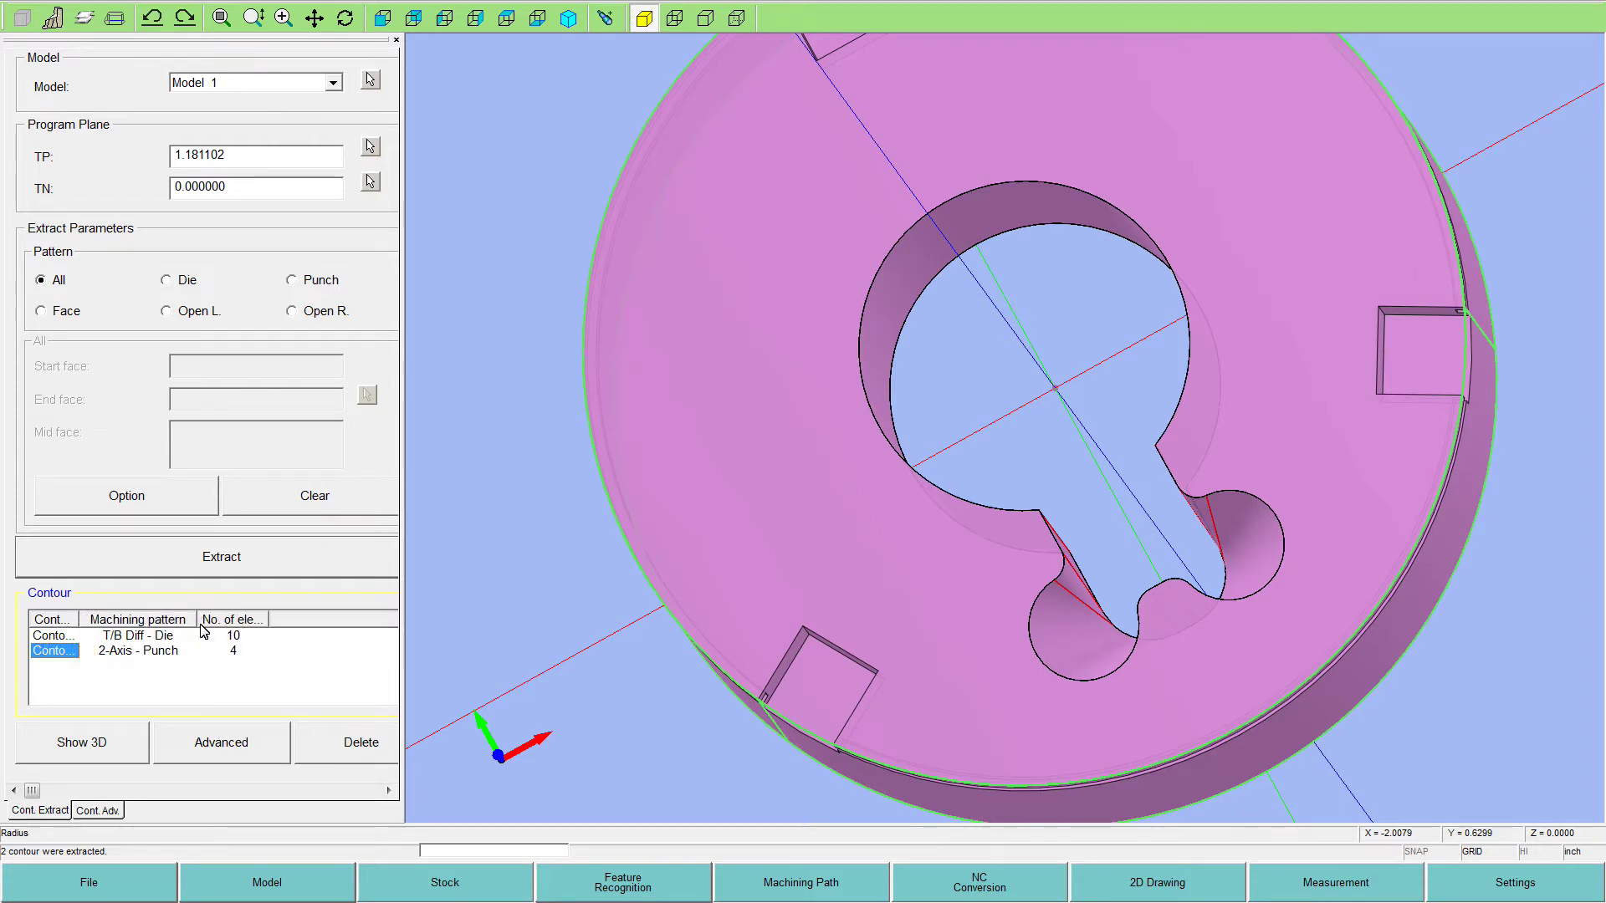
Step: Examine the outer 2-Axis punch contour and the inner opening's contour around the disc from both sides
scroll(693, 633, up, 1)
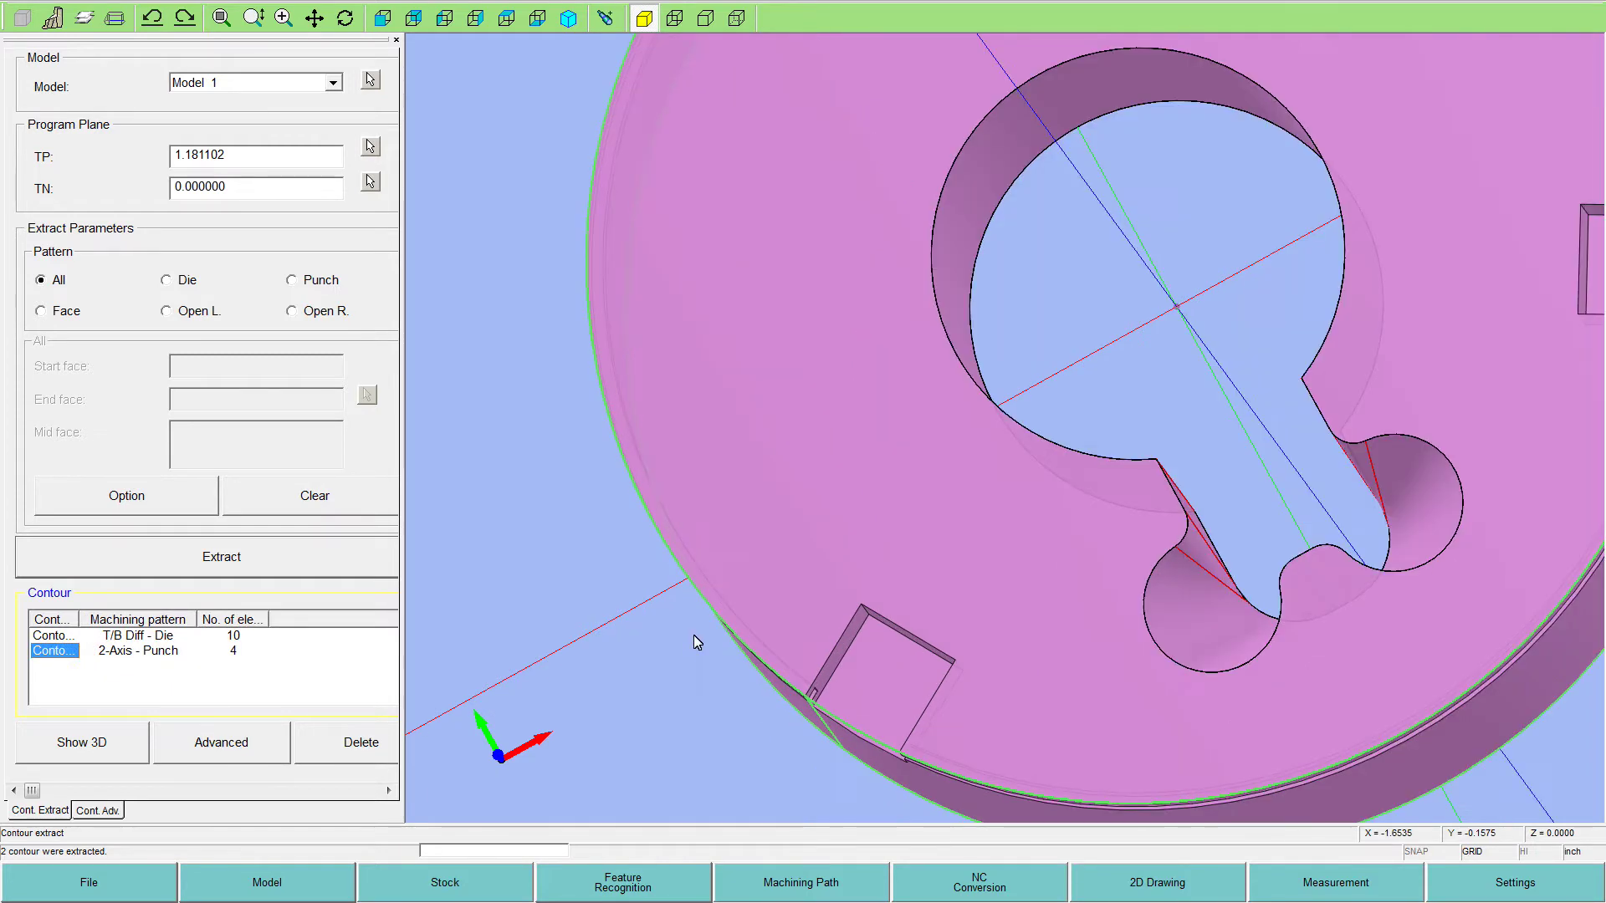
scroll(696, 632, down, 2)
scroll(863, 360, down, 2)
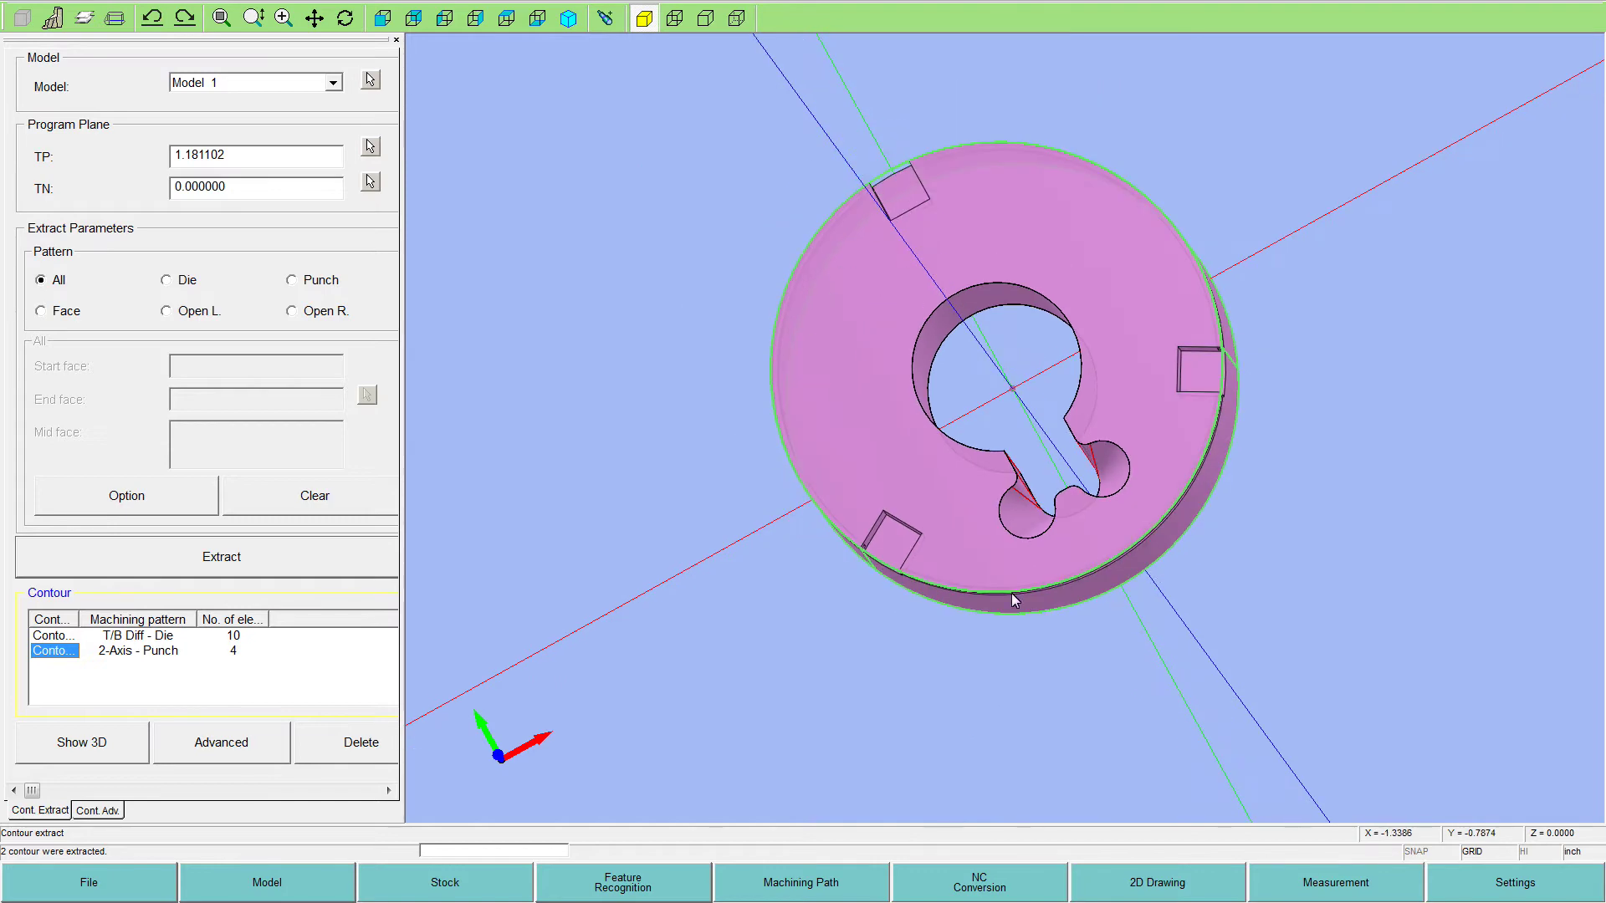
middle_drag(1123, 441, 1136, 487)
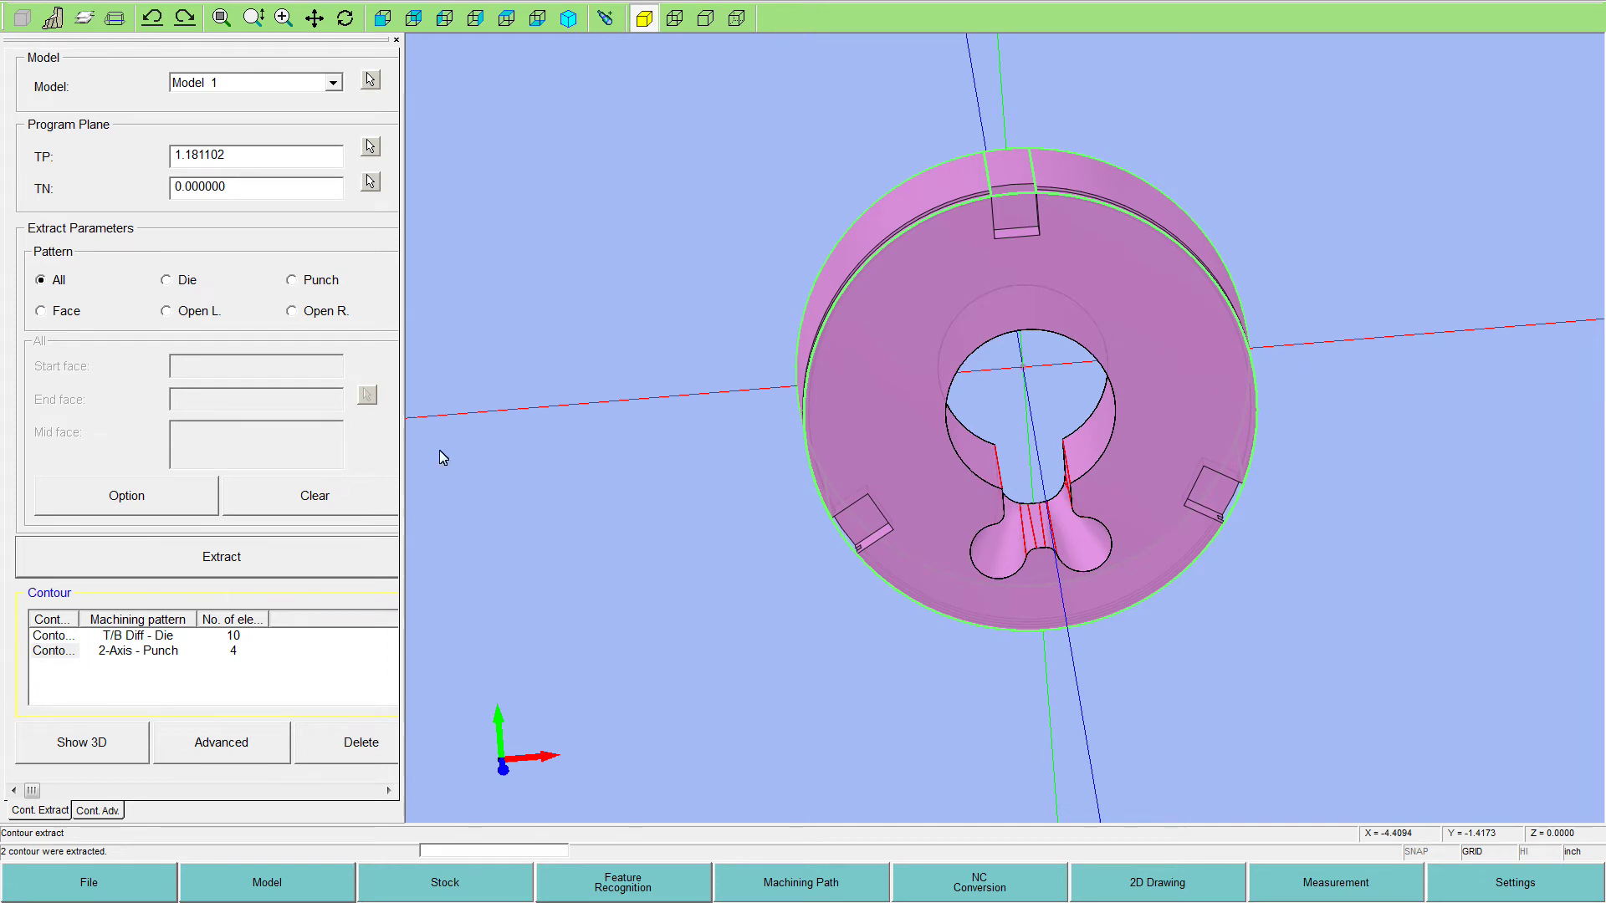
scroll(1108, 314, down, 2)
scroll(1108, 313, up, 3)
middle_drag(1024, 385, 1006, 318)
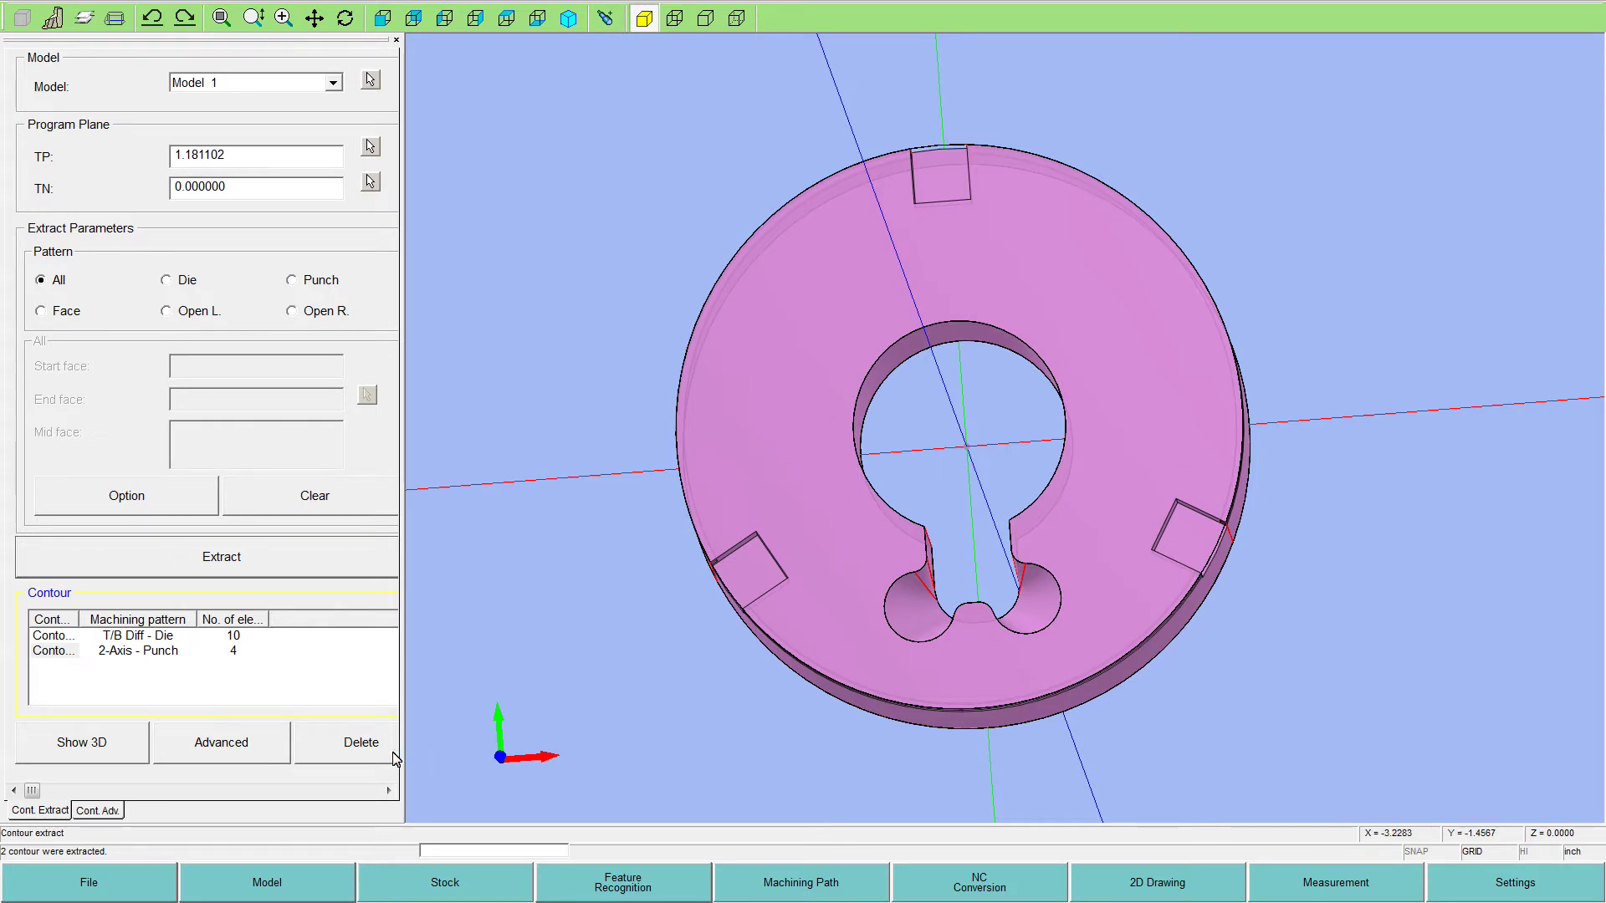
click(53, 652)
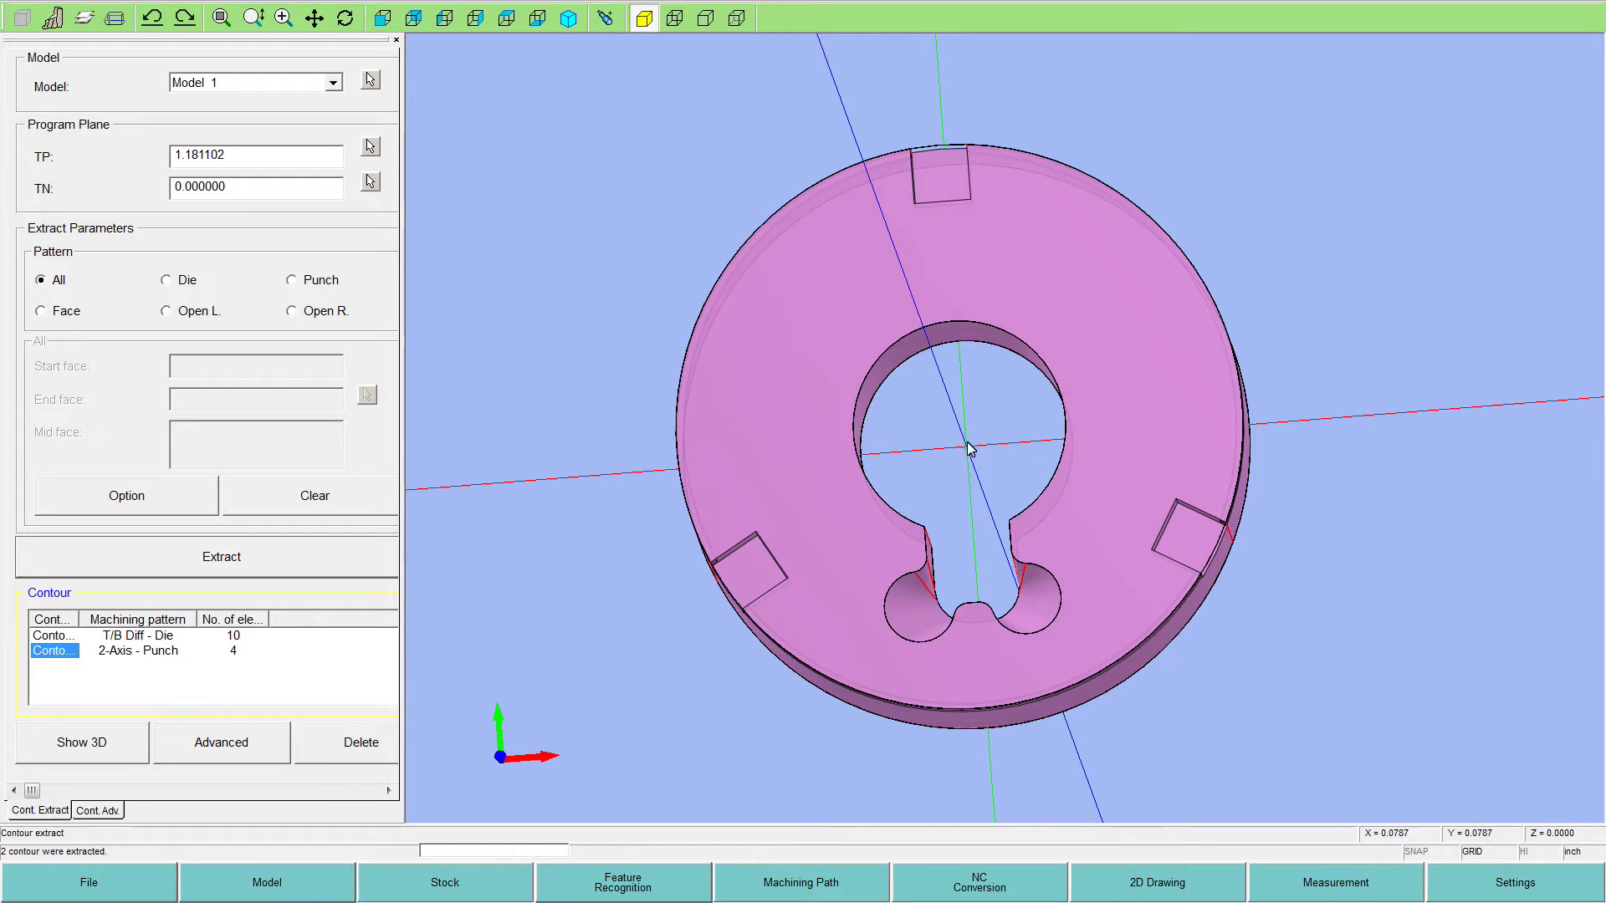
Step: In top view, create a starting hole at X 0, Y 0 with a diameter of 0.039370 inch
click(507, 21)
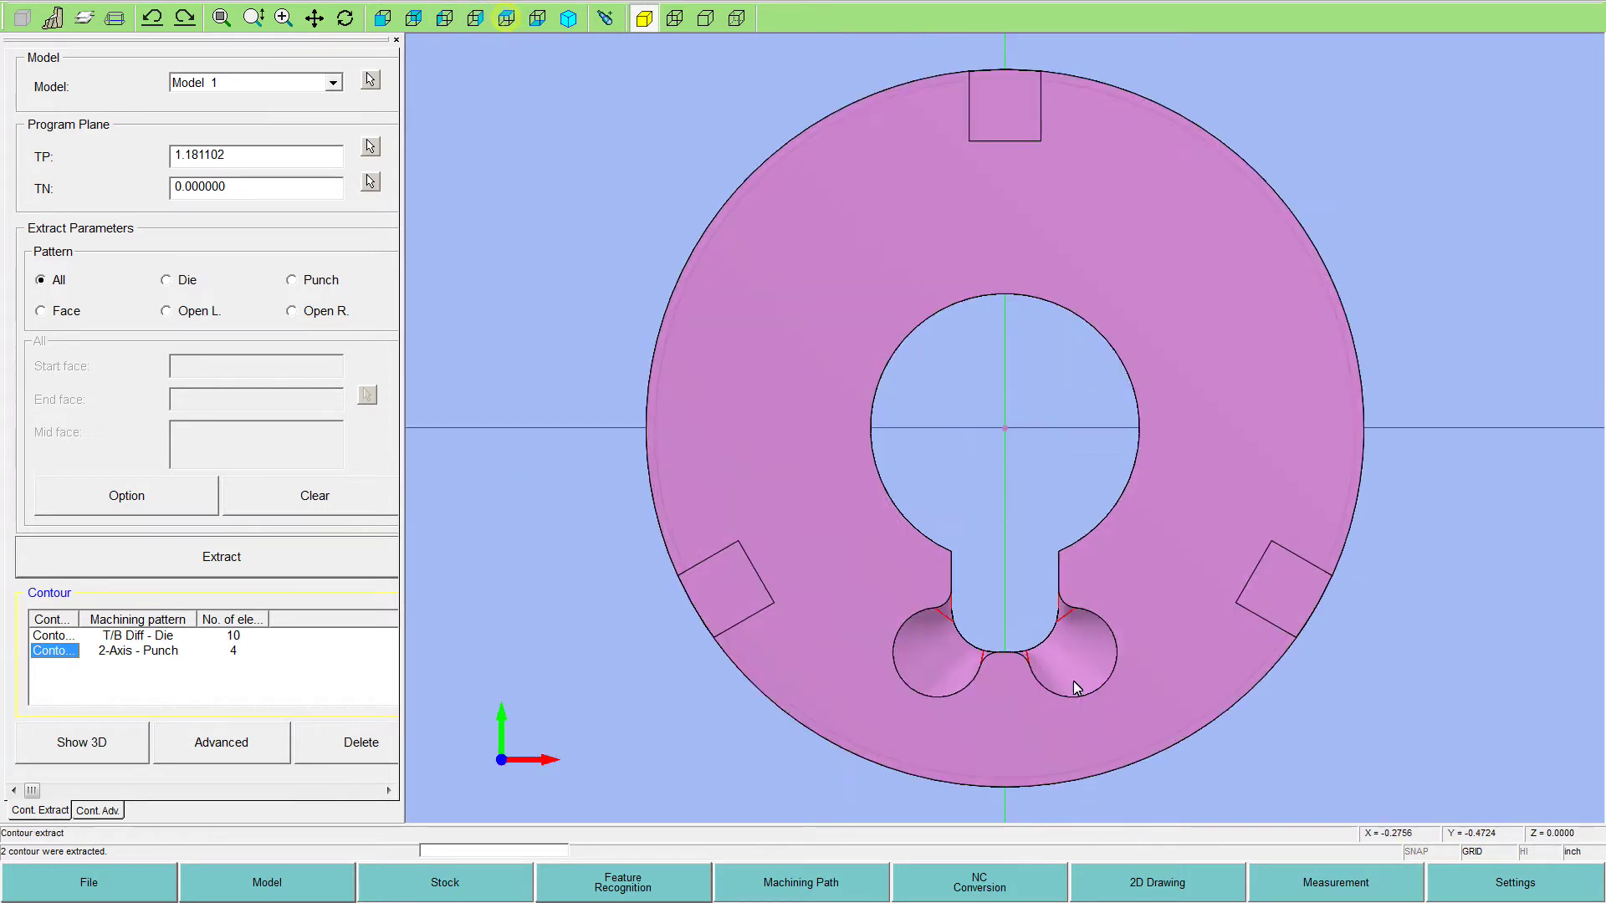
click(1148, 888)
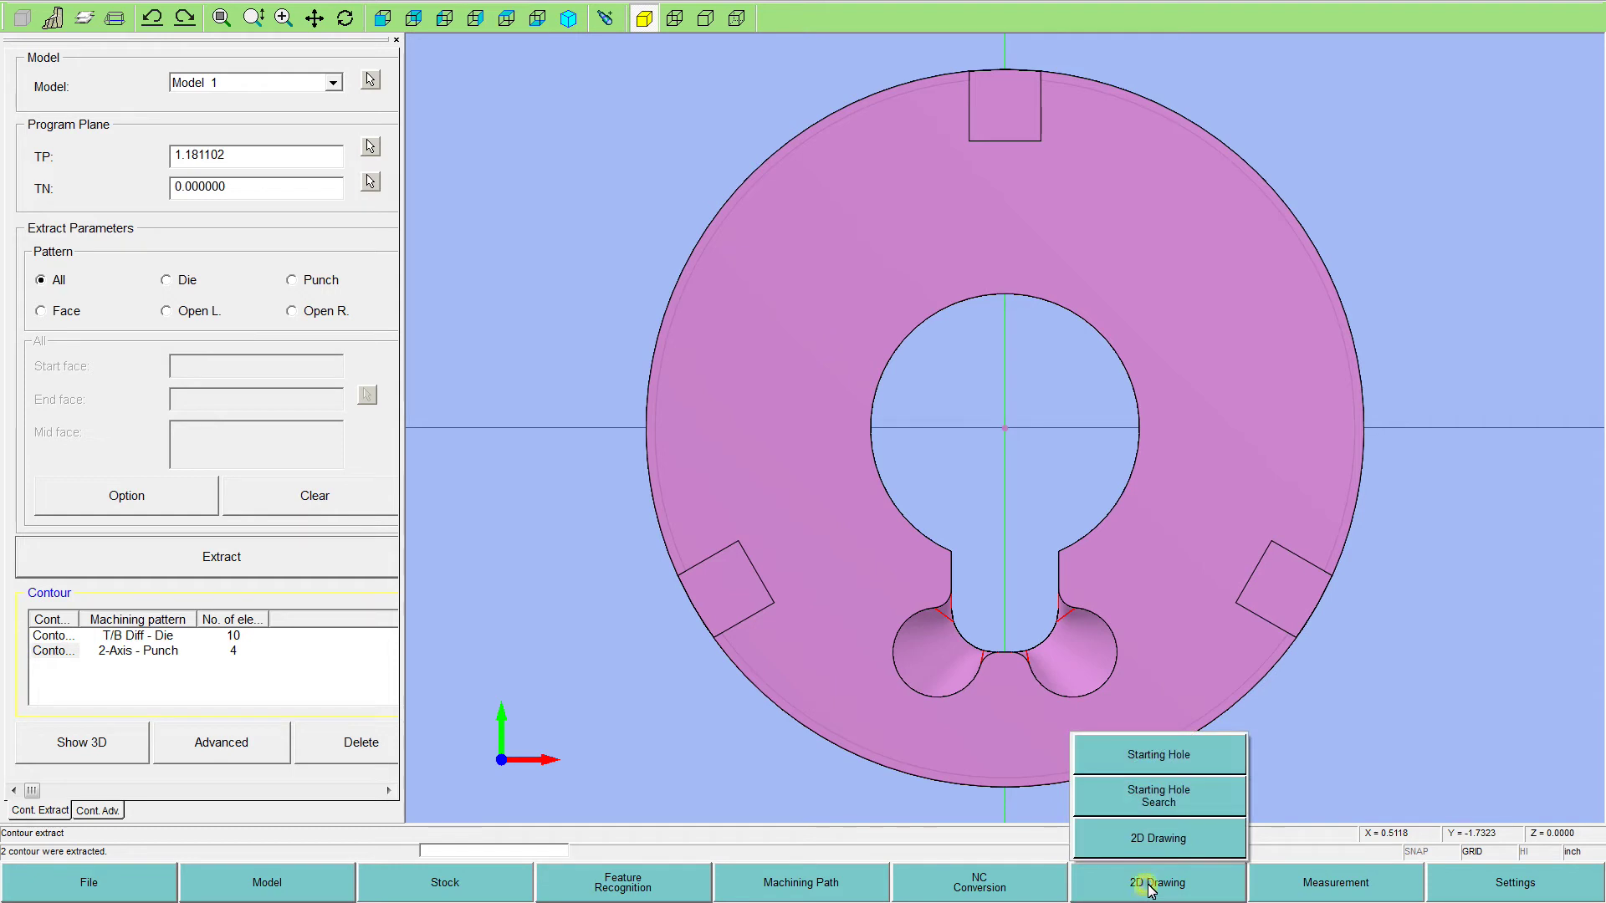
click(1166, 760)
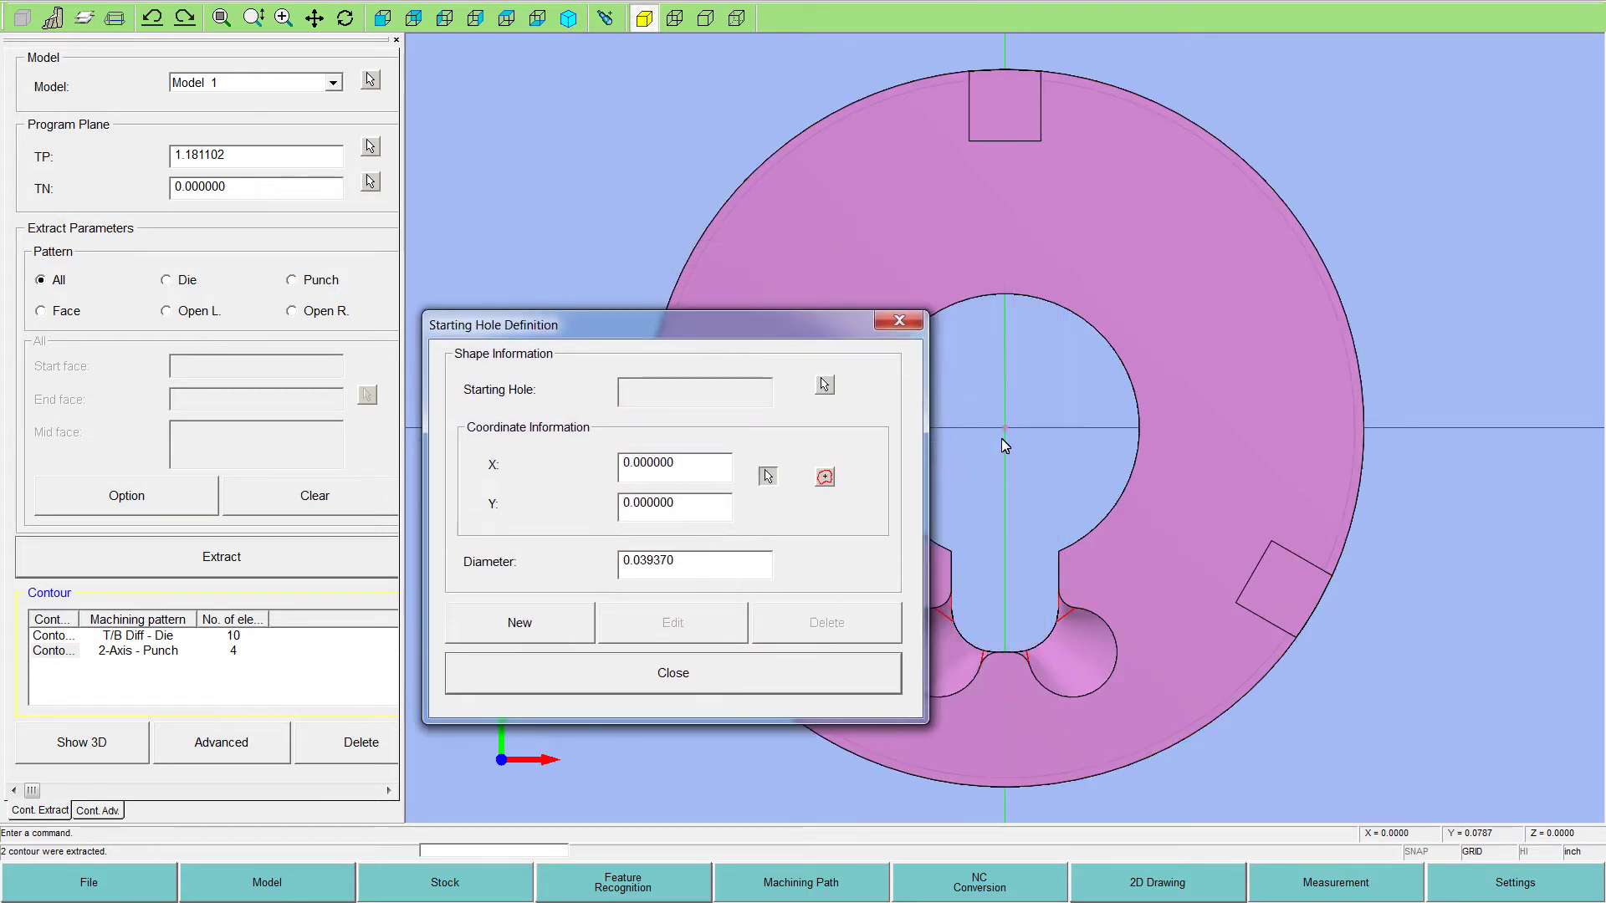
click(586, 619)
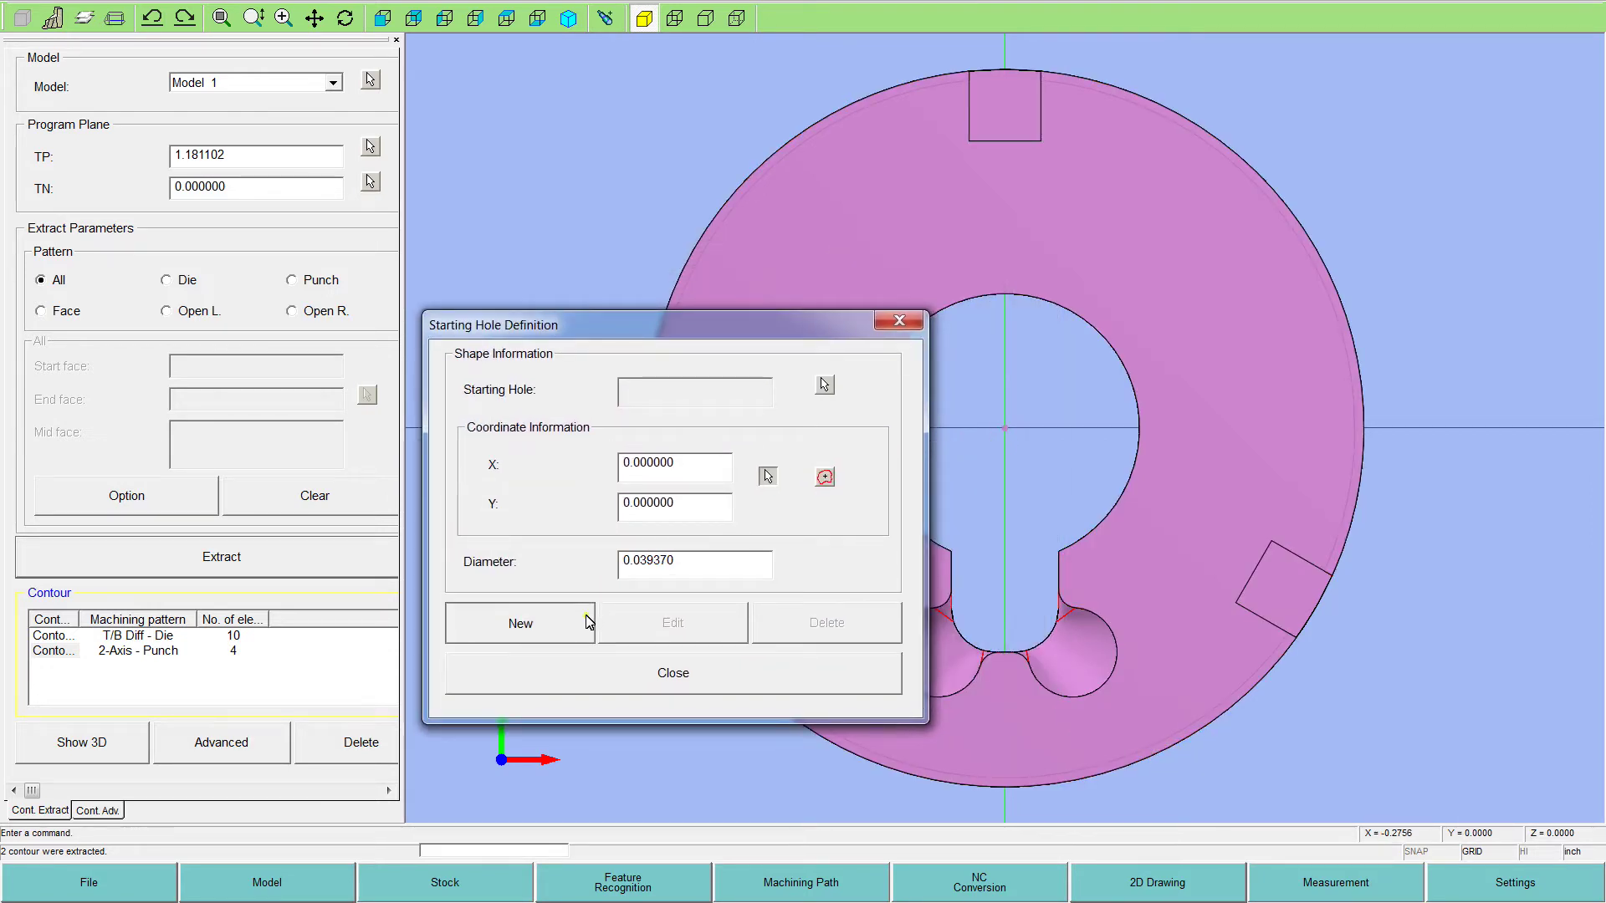
click(608, 682)
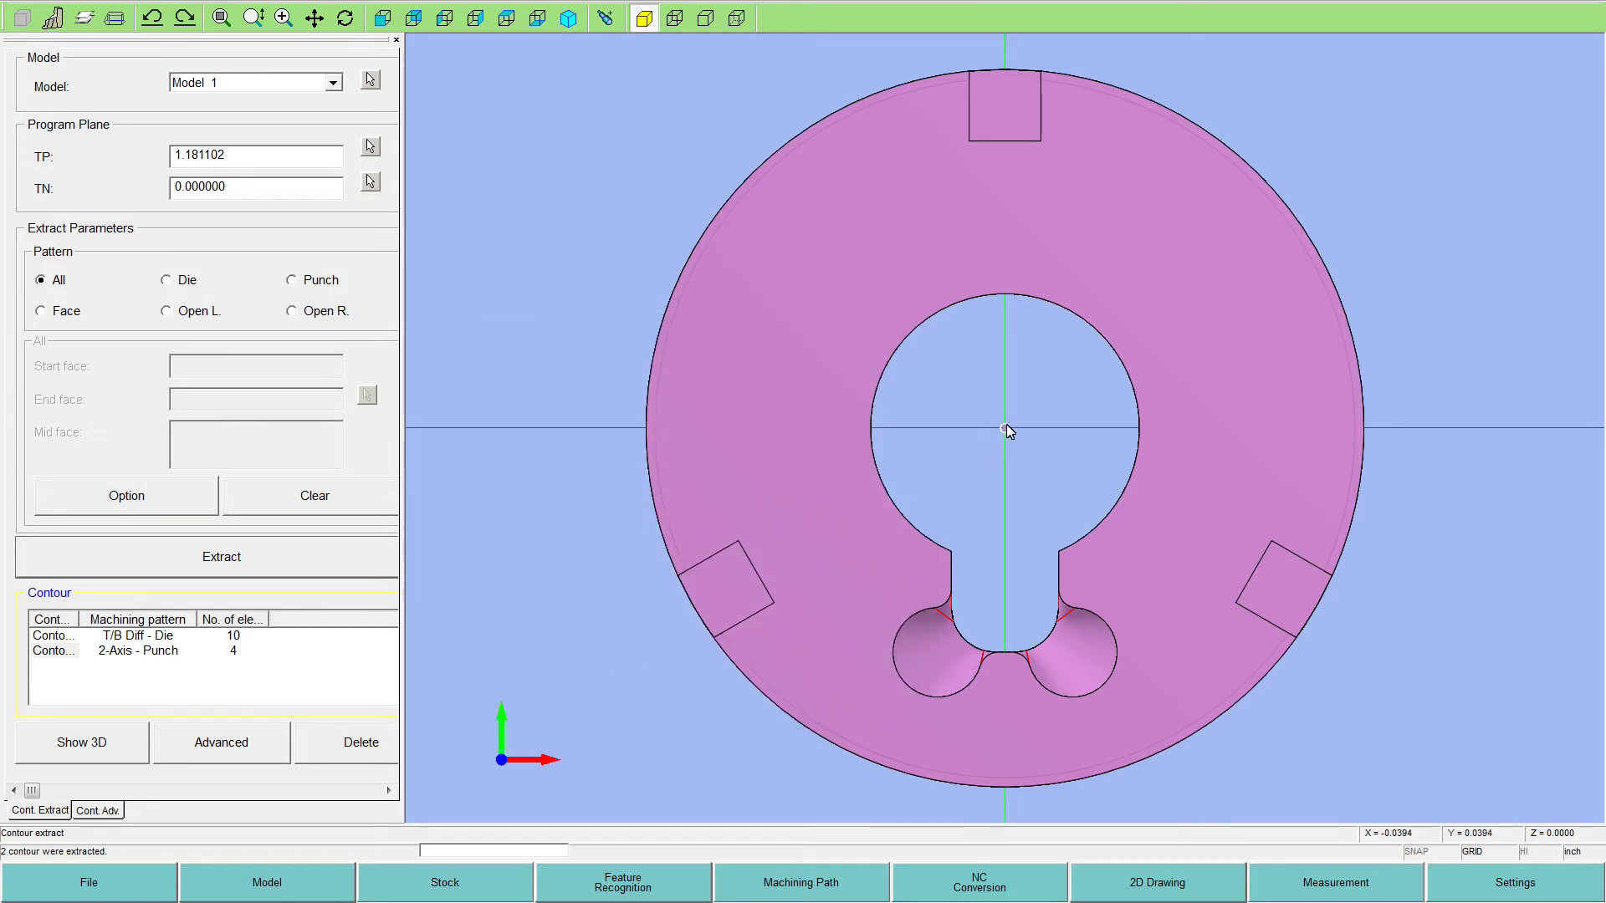
Step: Start path generation and highlight the T/B Diff - Die and 2-Axis - Punch contours in turn
click(790, 885)
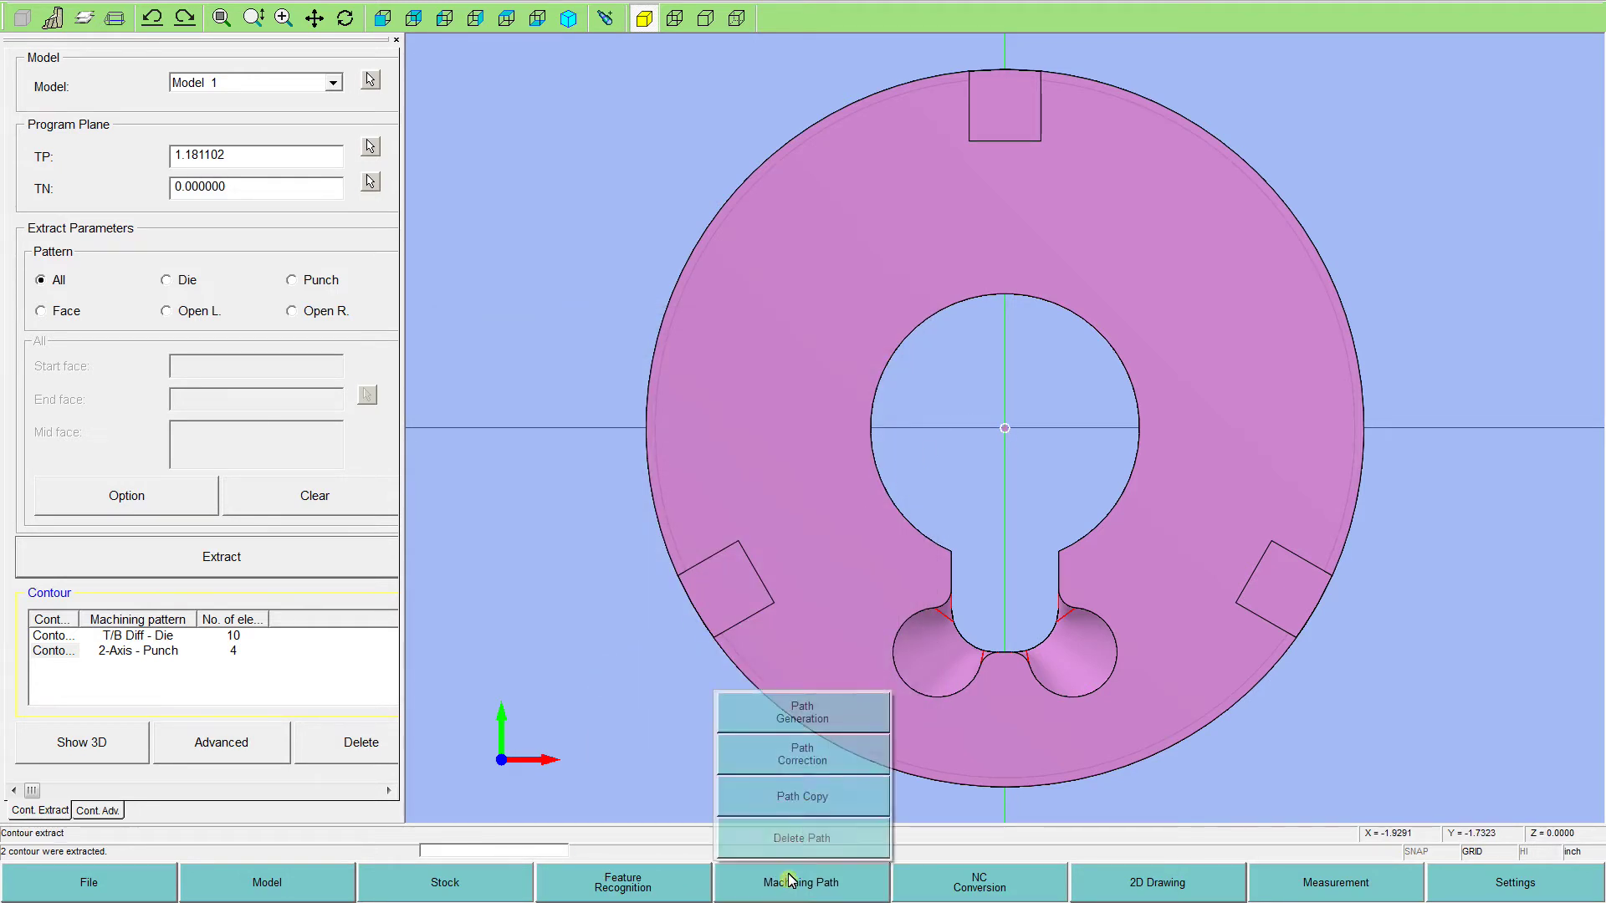
click(786, 715)
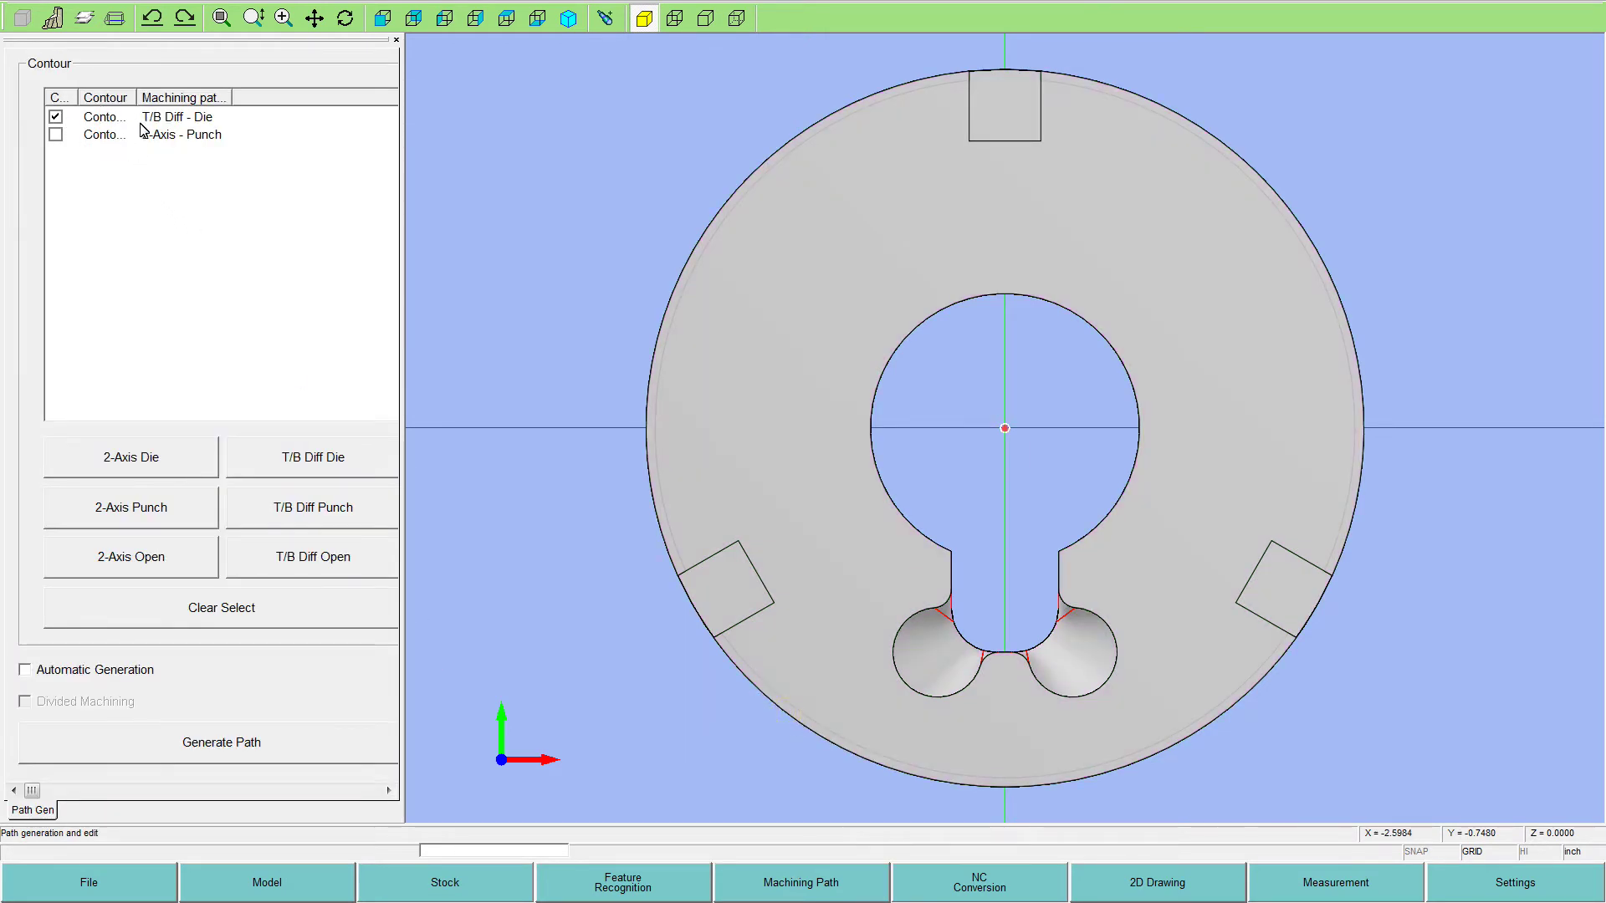
click(107, 123)
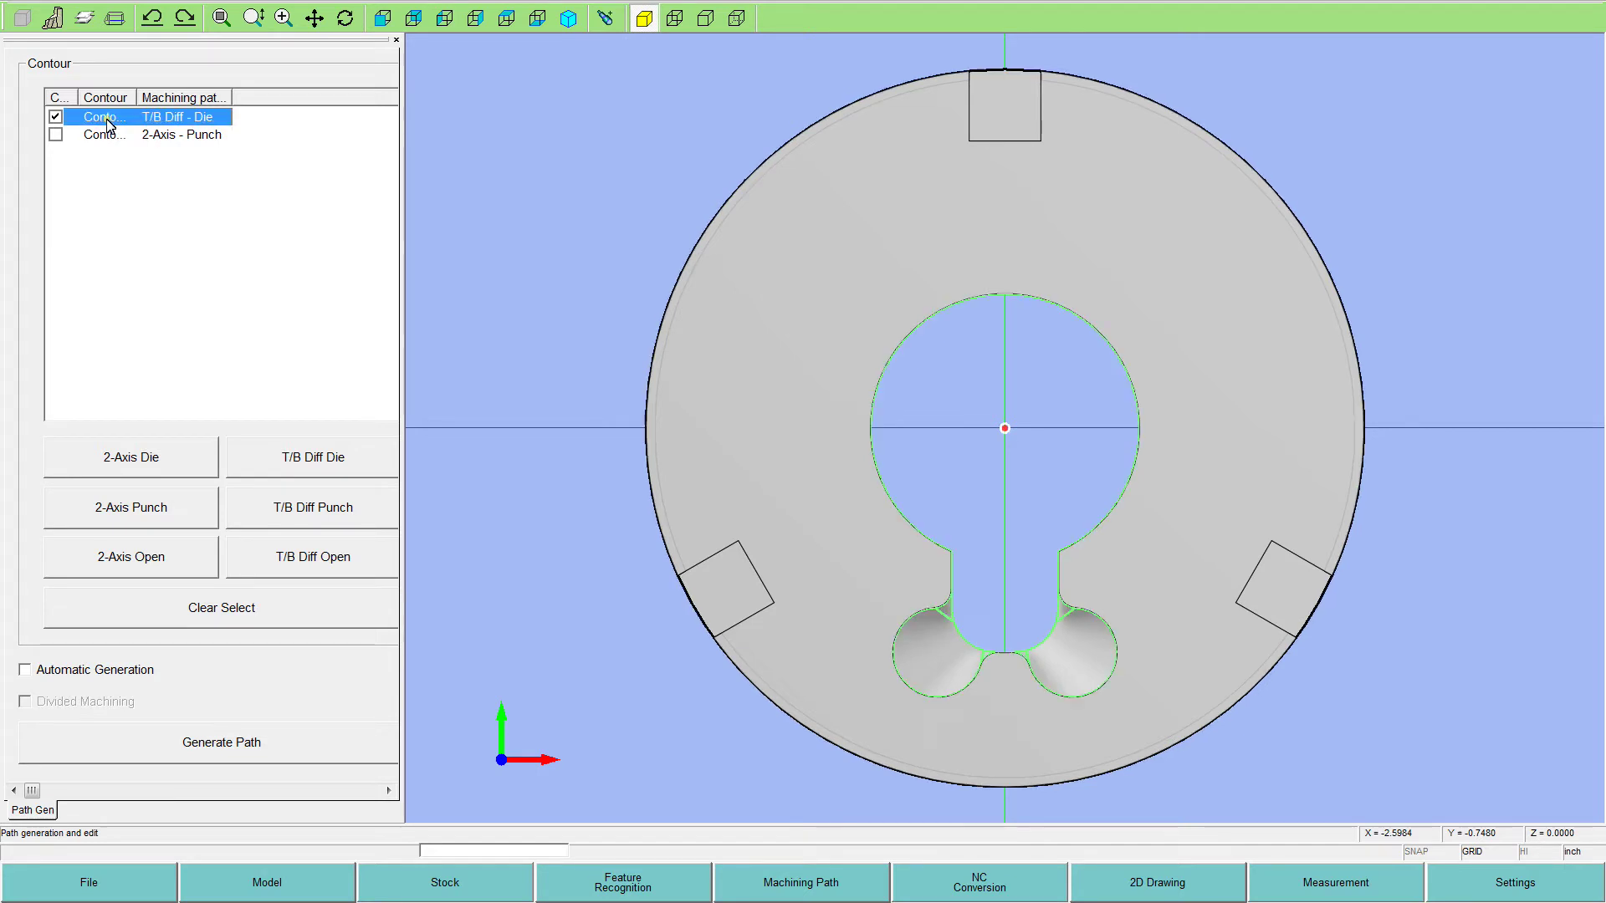
click(187, 137)
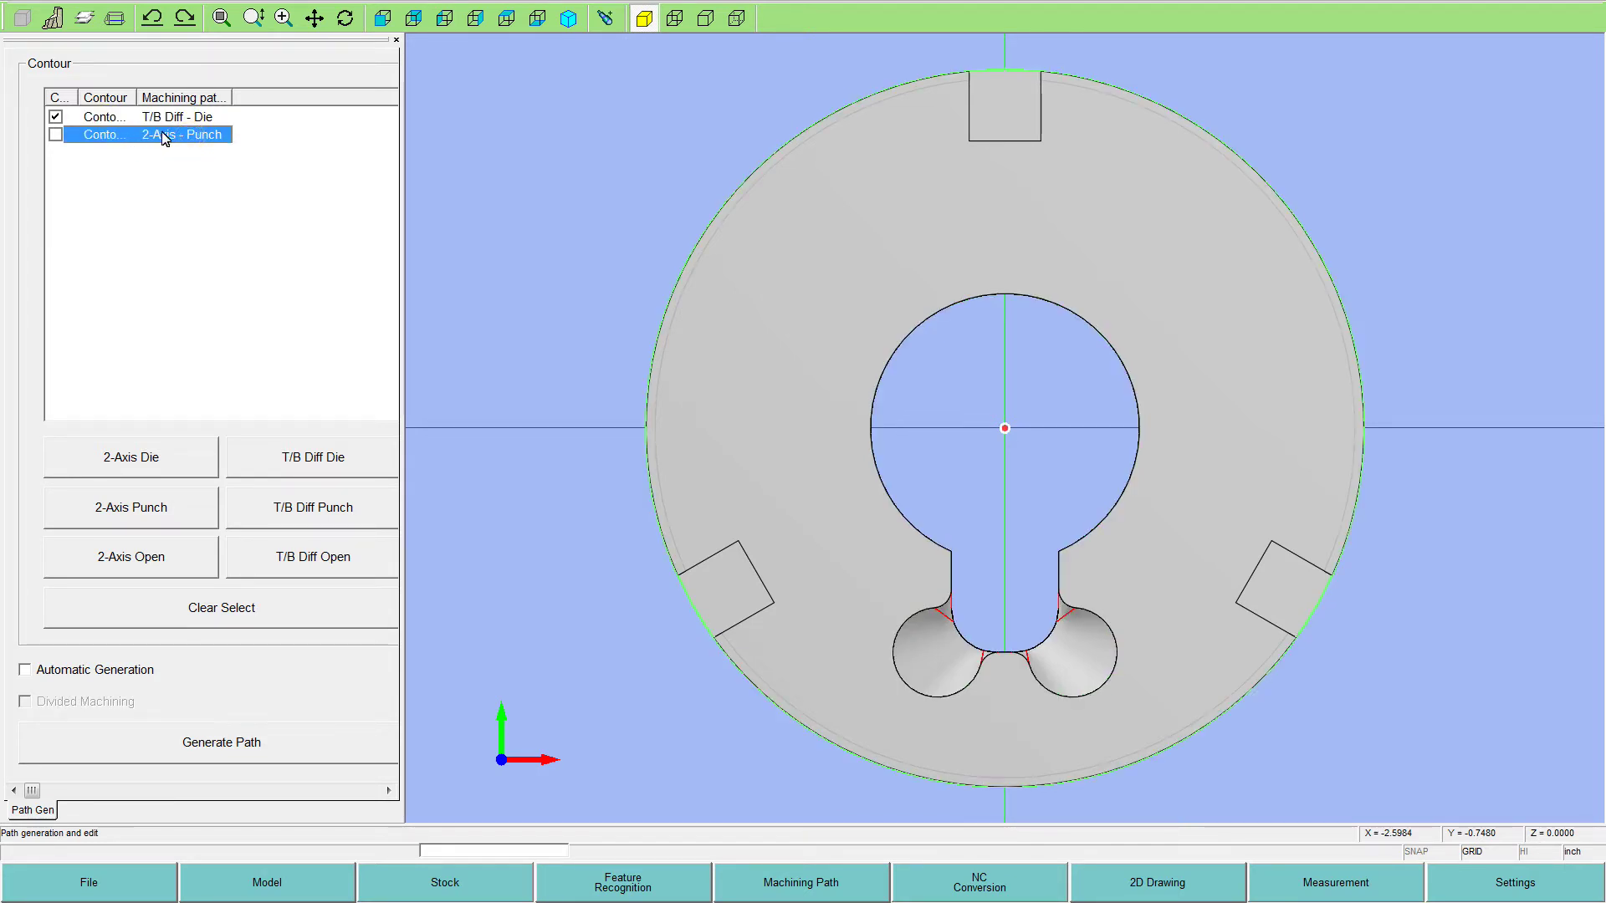
click(110, 121)
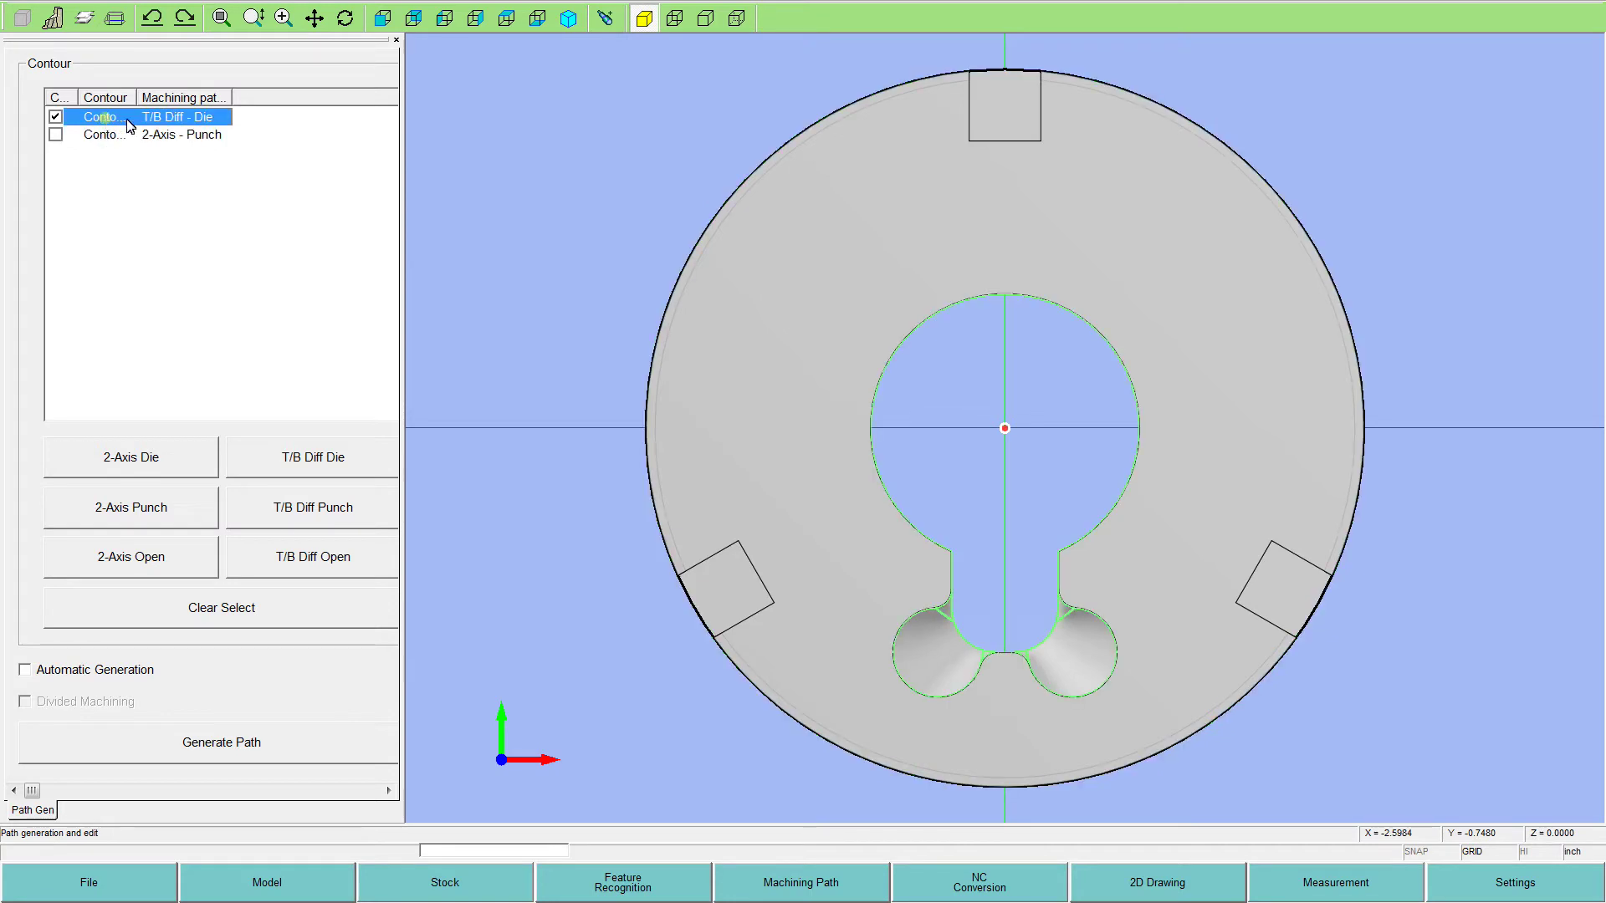
Step: Toggle the two contours' checkmarks and return to only the T/B Diff - Die contour checked
click(56, 119)
click(57, 138)
click(175, 136)
click(56, 117)
click(63, 120)
click(55, 135)
Step: Start generating the die path and search its machining conditions in INCH units with the 3times up condition number
click(130, 757)
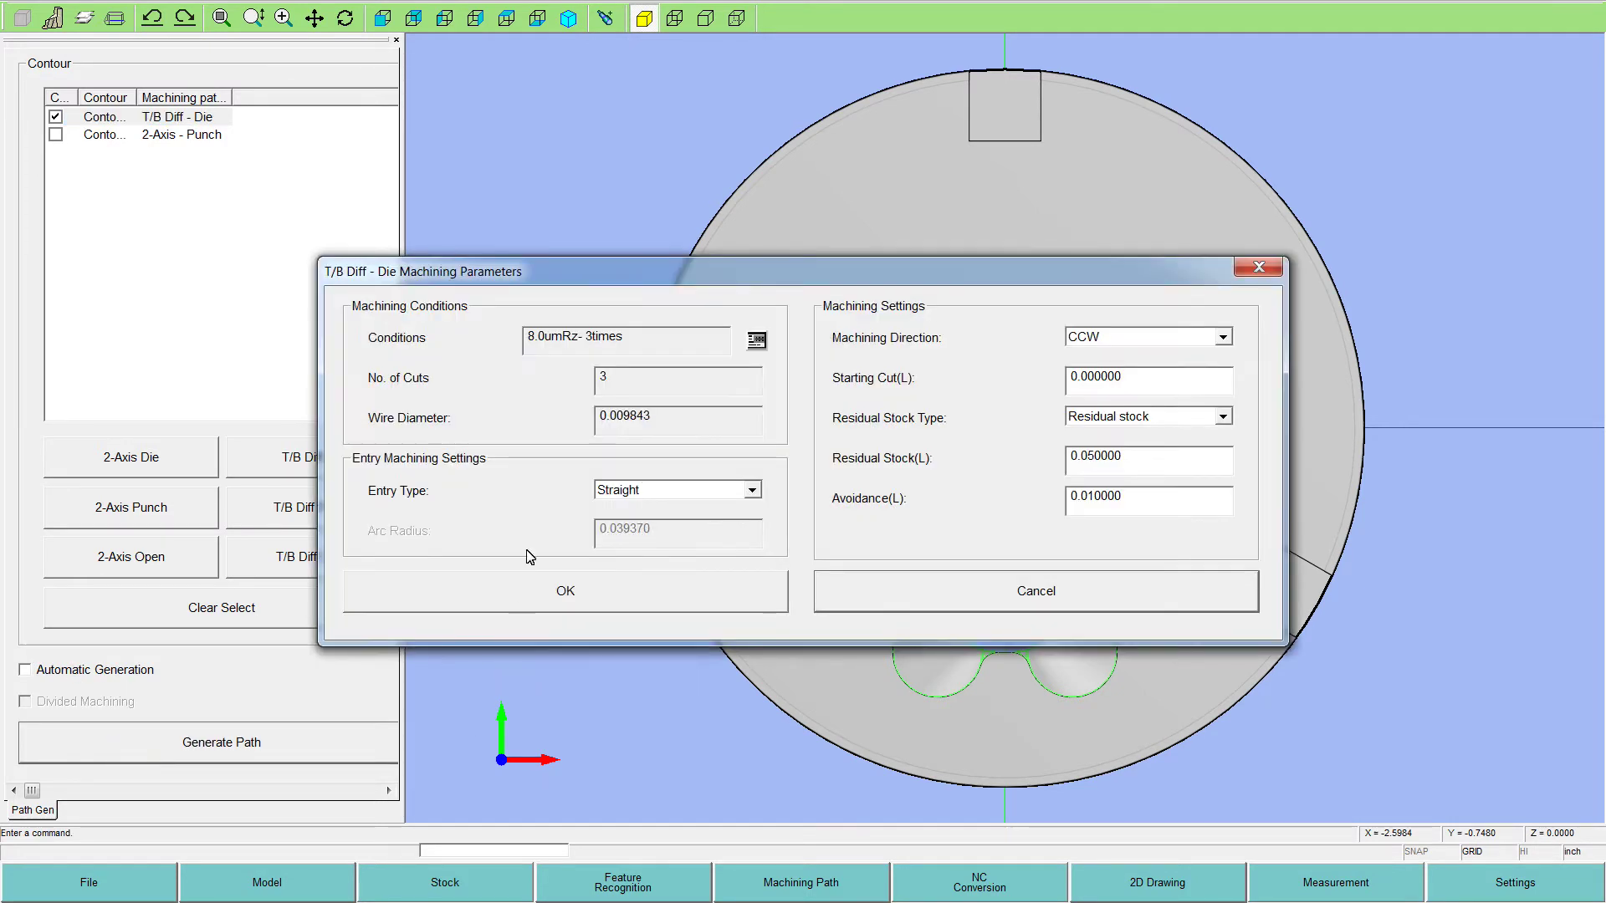
click(755, 345)
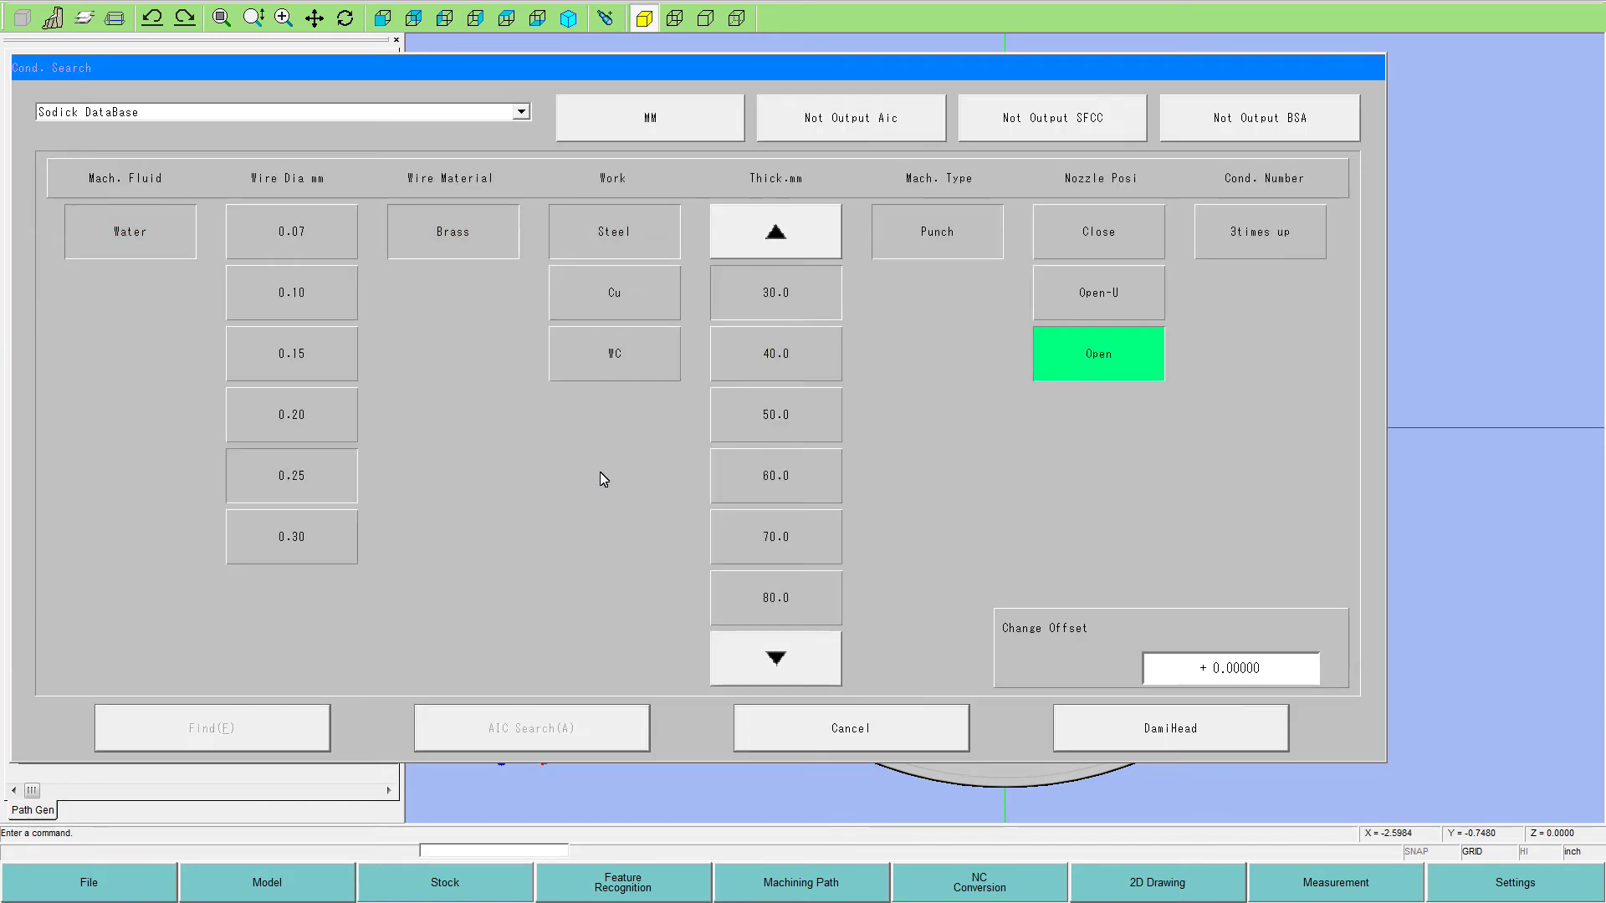
click(608, 105)
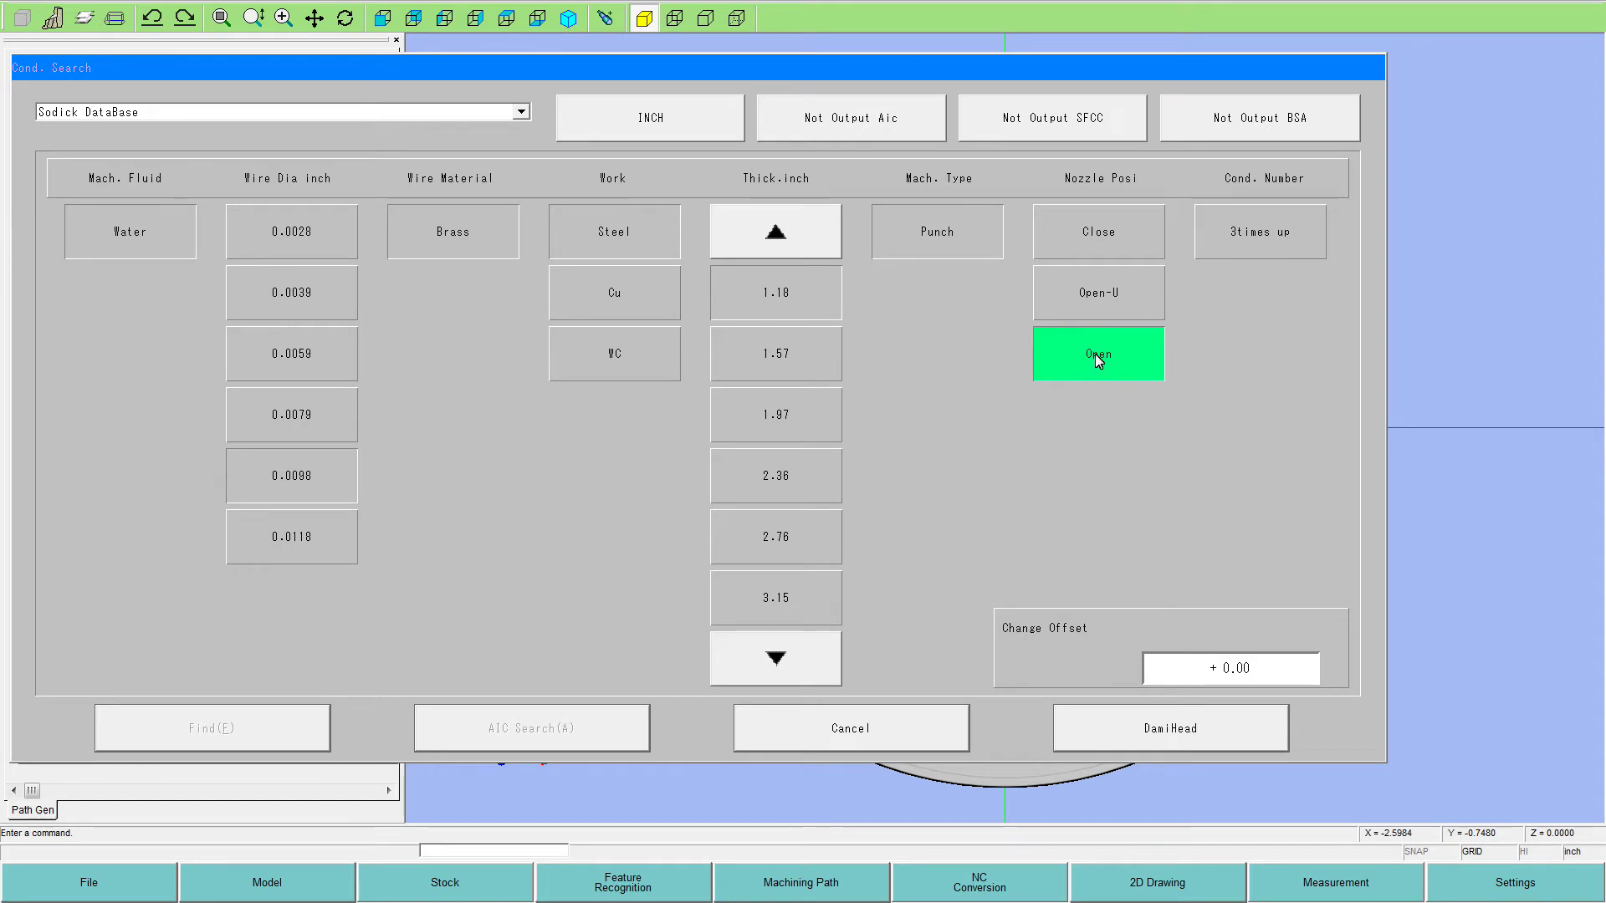
click(1244, 215)
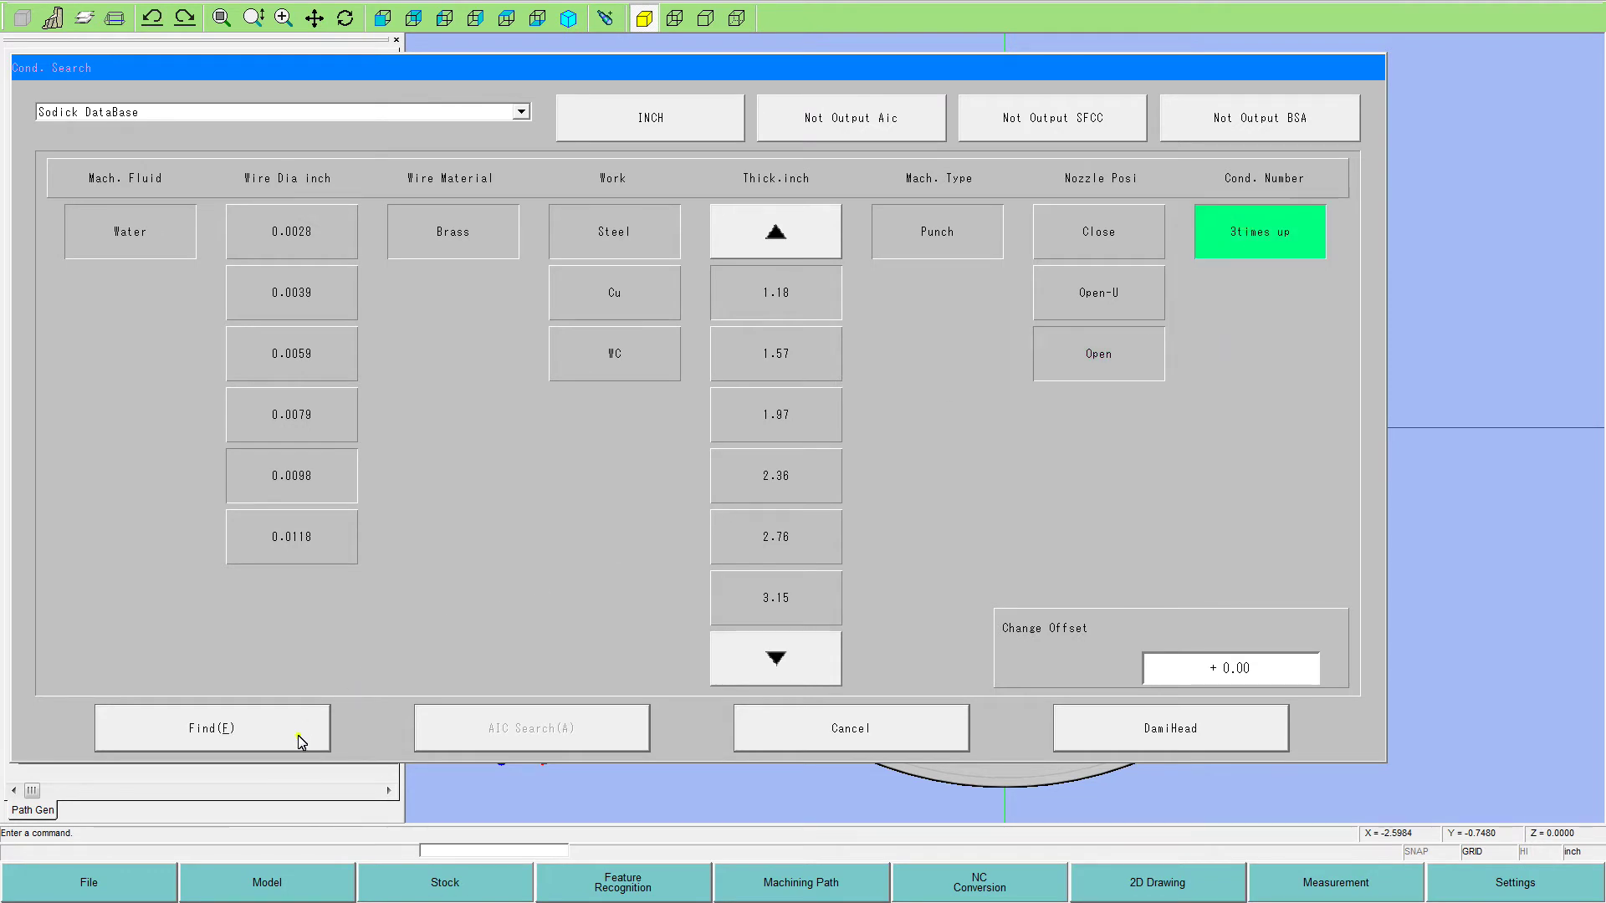
click(301, 742)
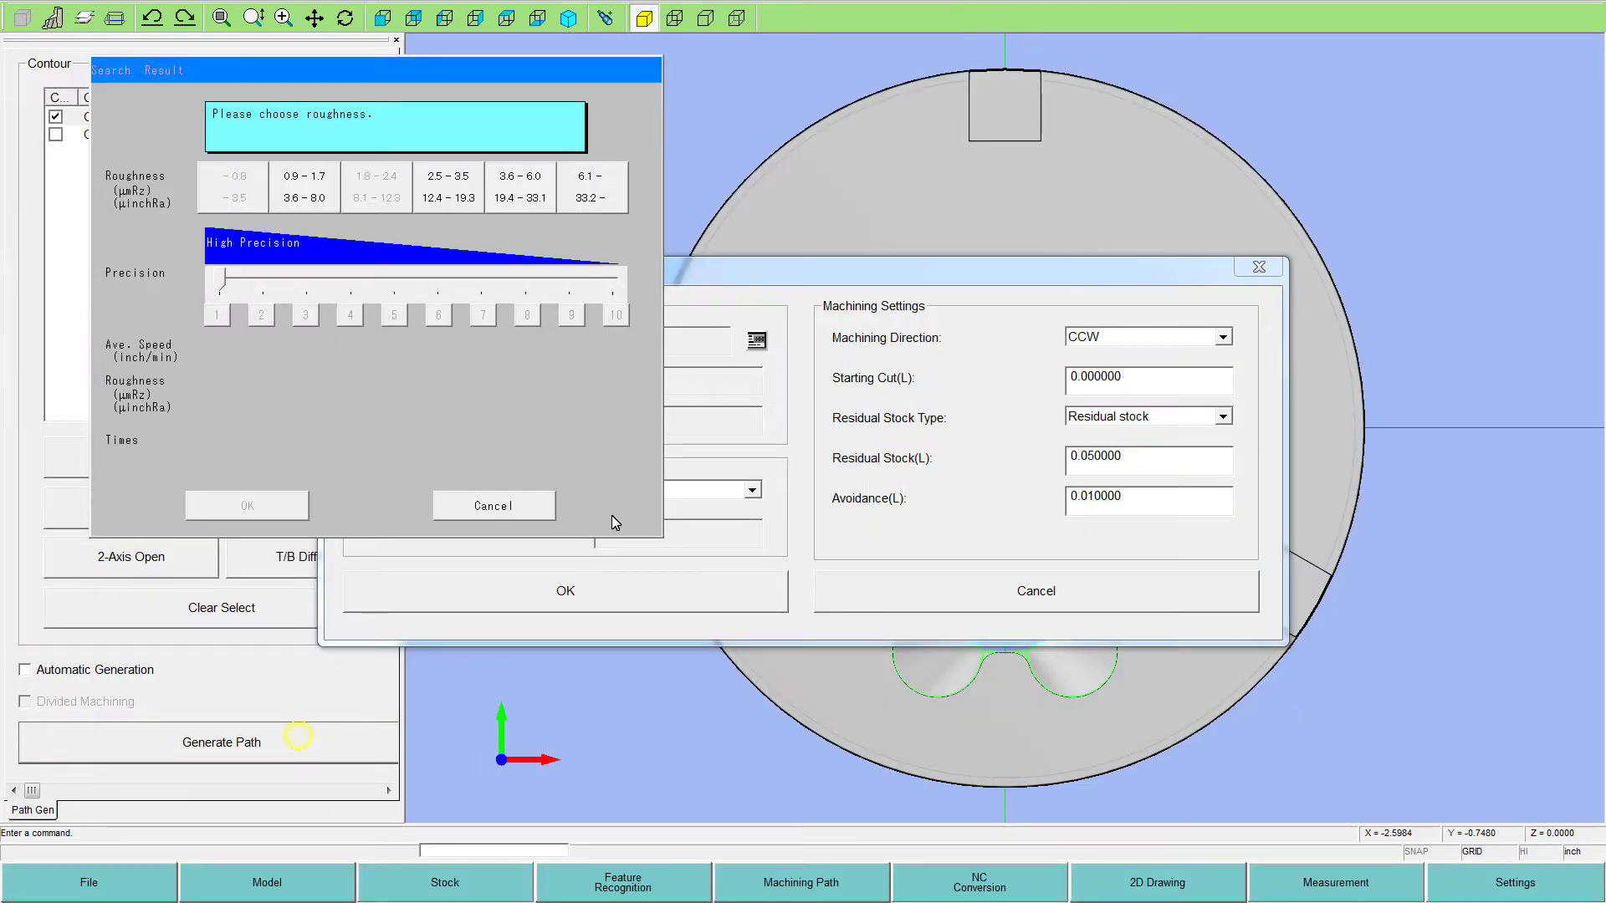
Step: Compare the roughness ranges in the condition search and apply the roughest one, 6.1 µmRz and above
click(619, 199)
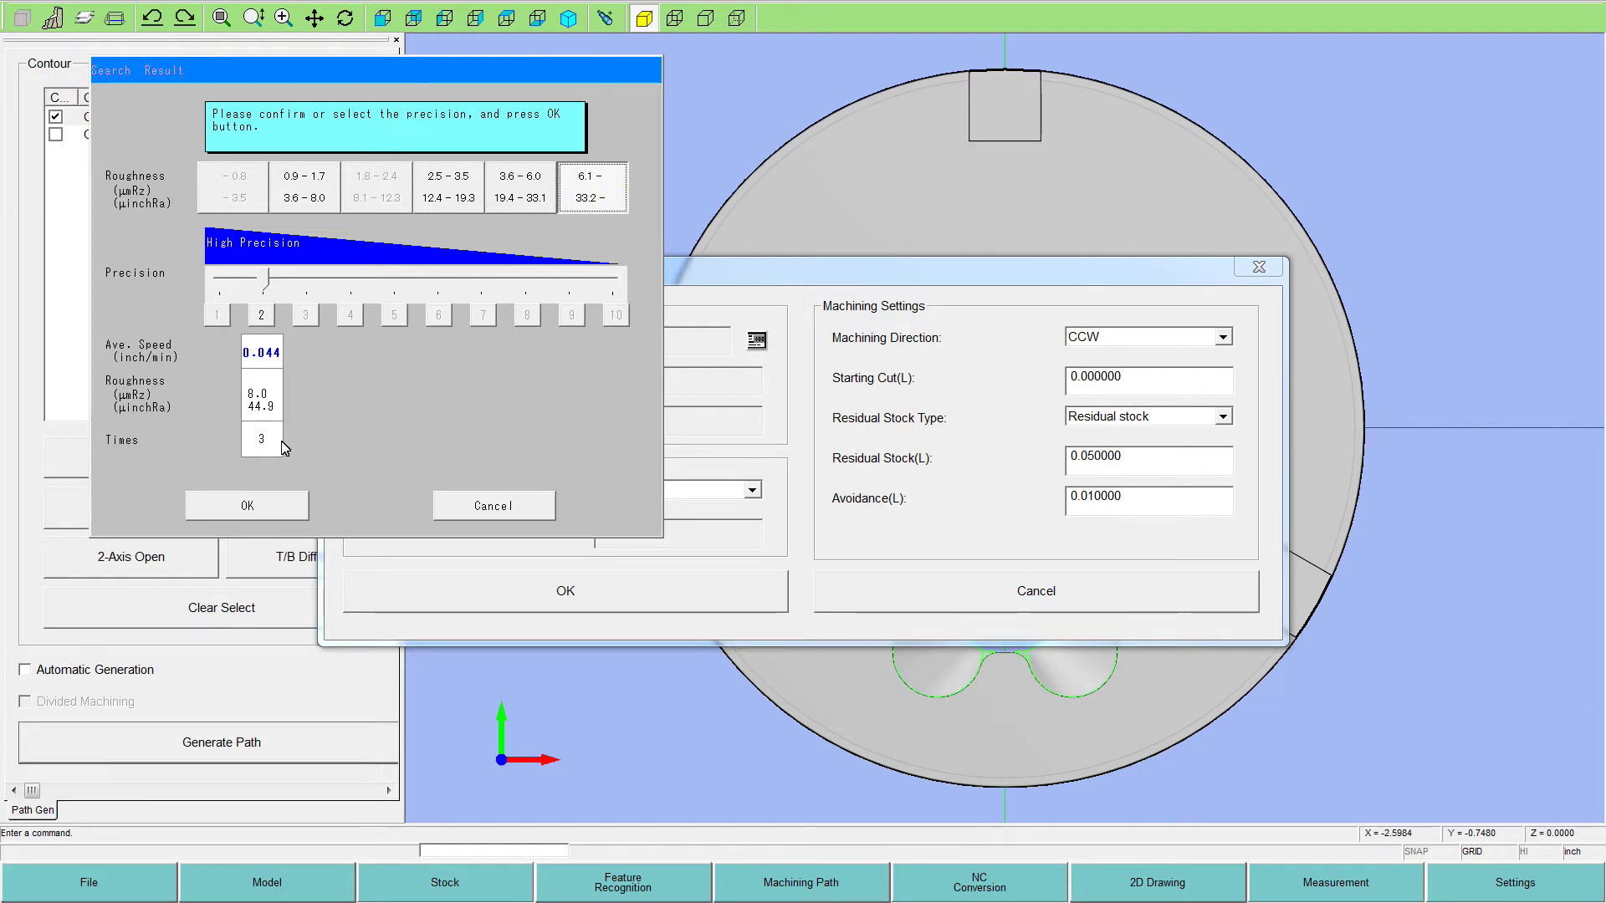
click(516, 182)
click(450, 186)
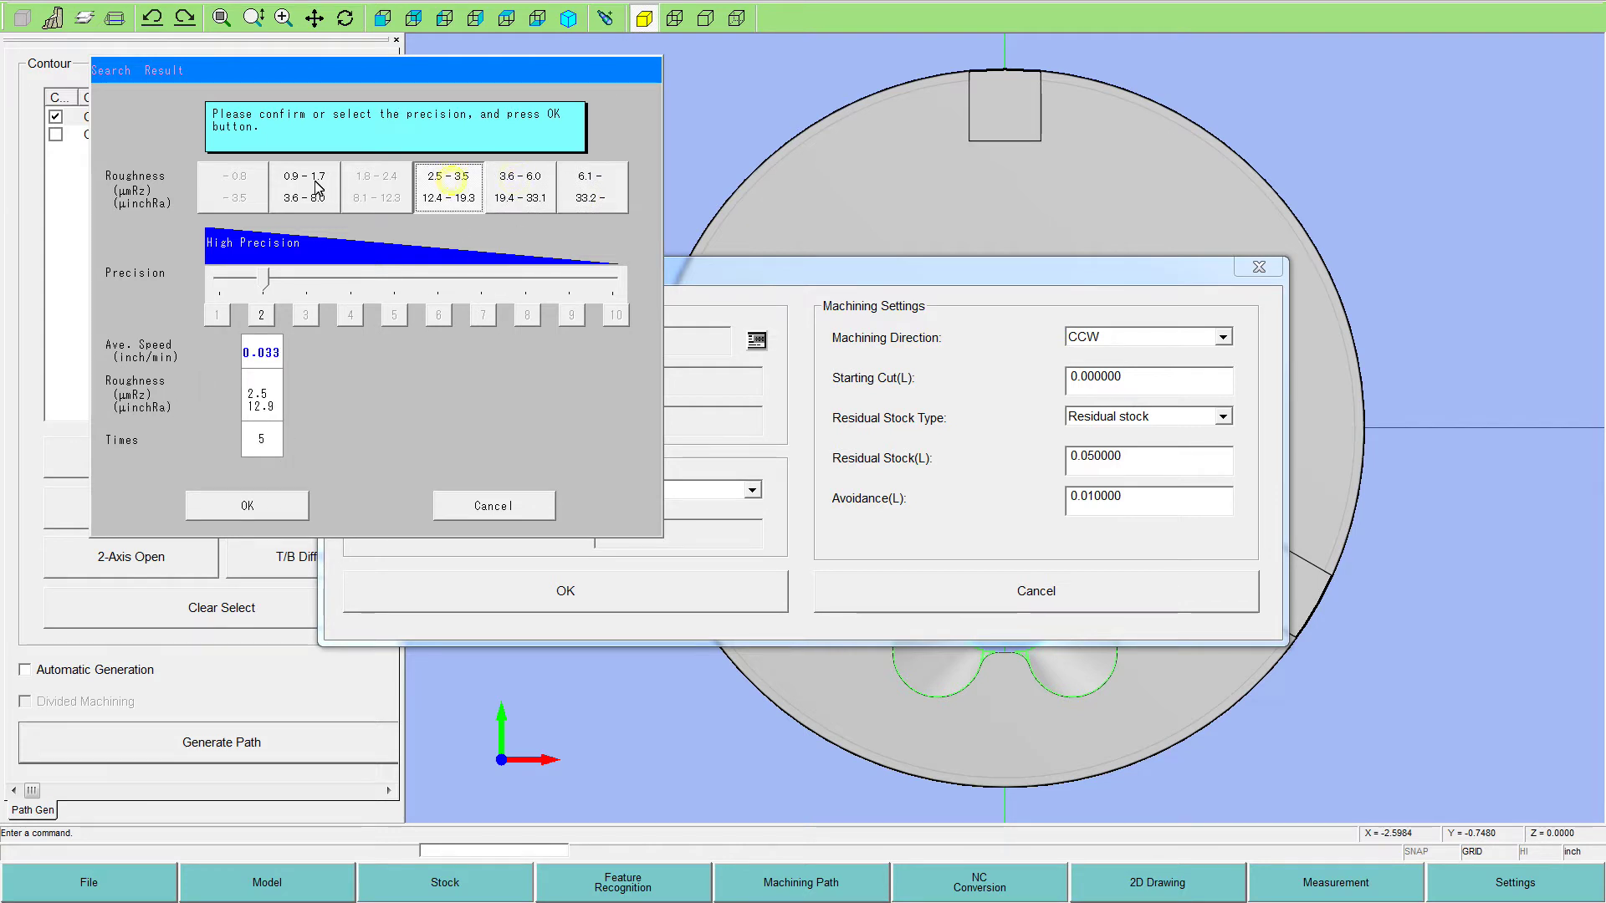
click(316, 188)
click(450, 187)
click(303, 185)
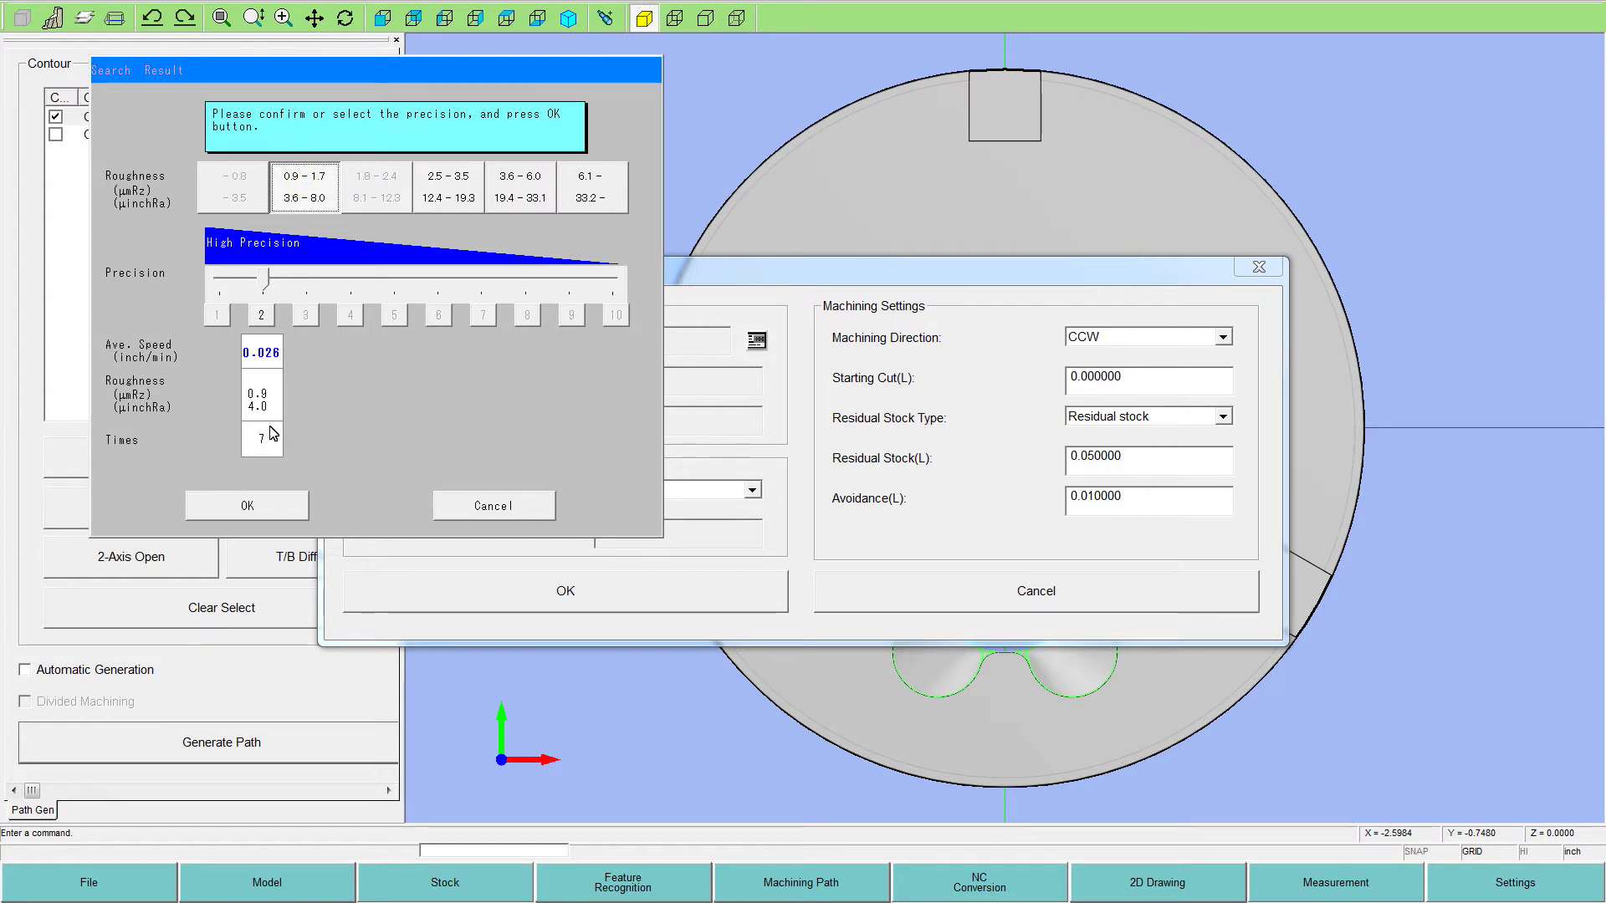
click(600, 197)
click(253, 509)
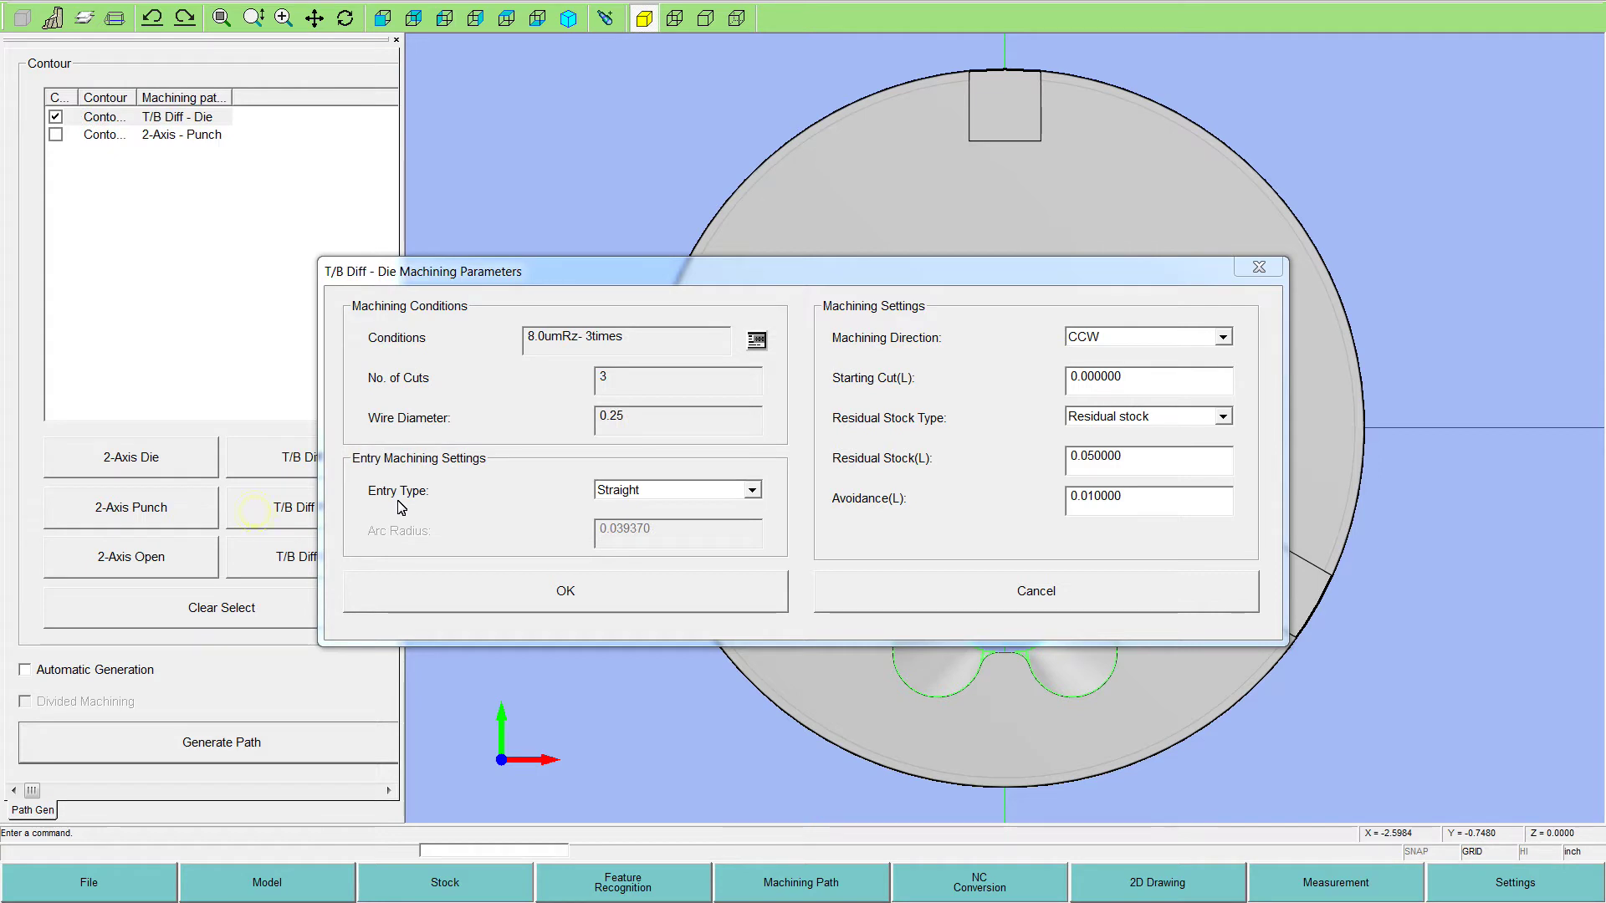
Step: Set the avoidance length in the T/B Diff - Die machining parameters to .050
click(609, 273)
drag(608, 273, 528, 176)
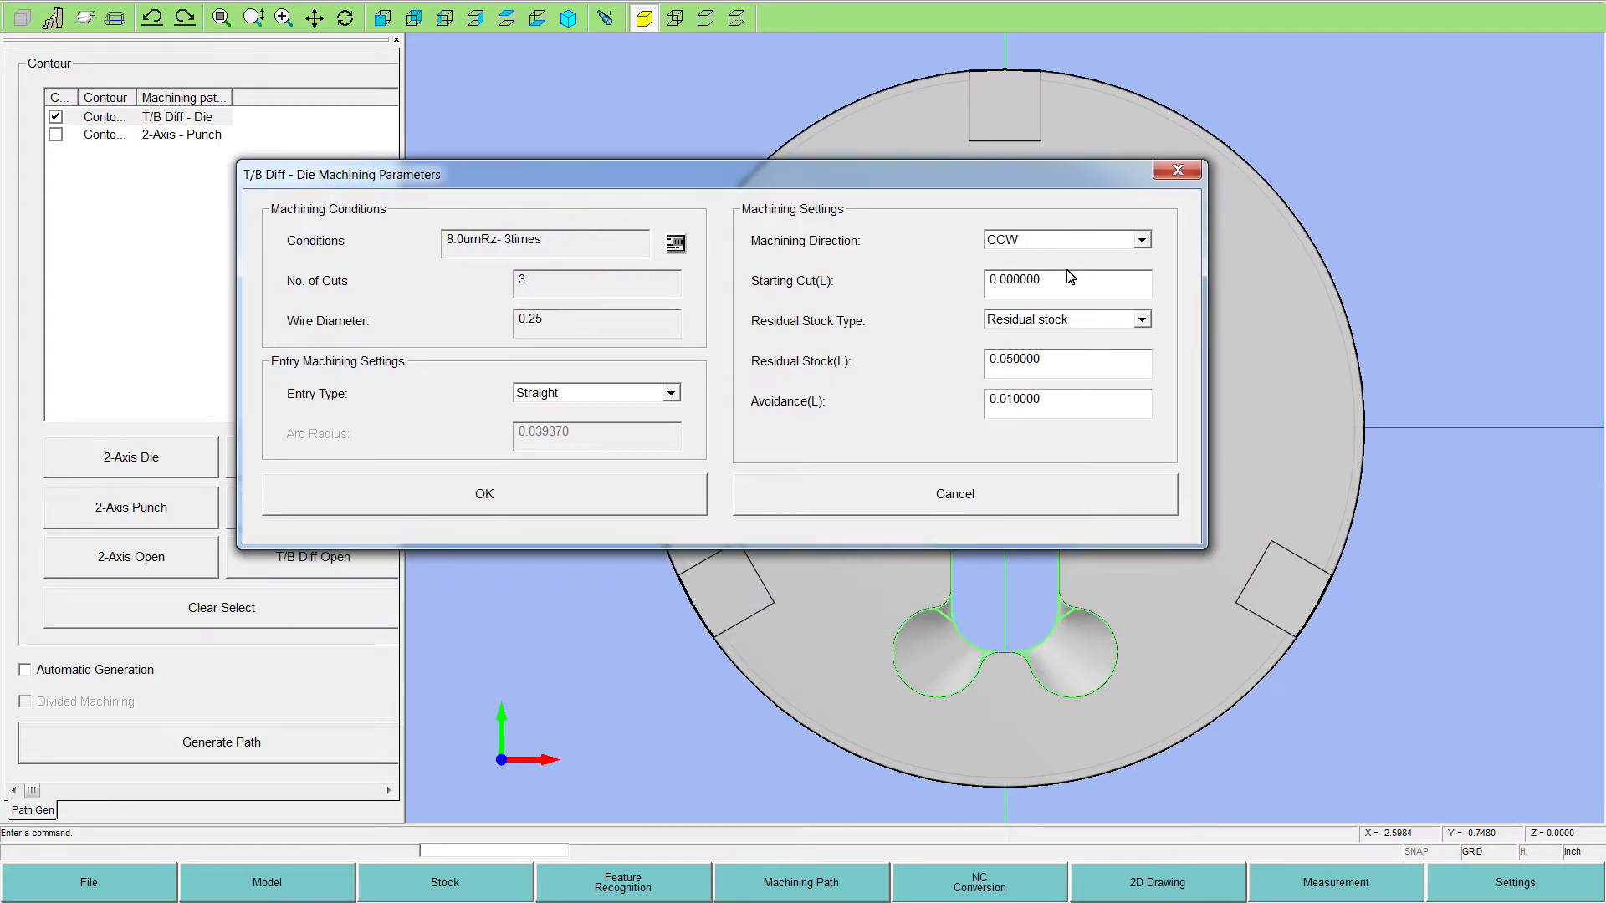
drag(1050, 365, 974, 370)
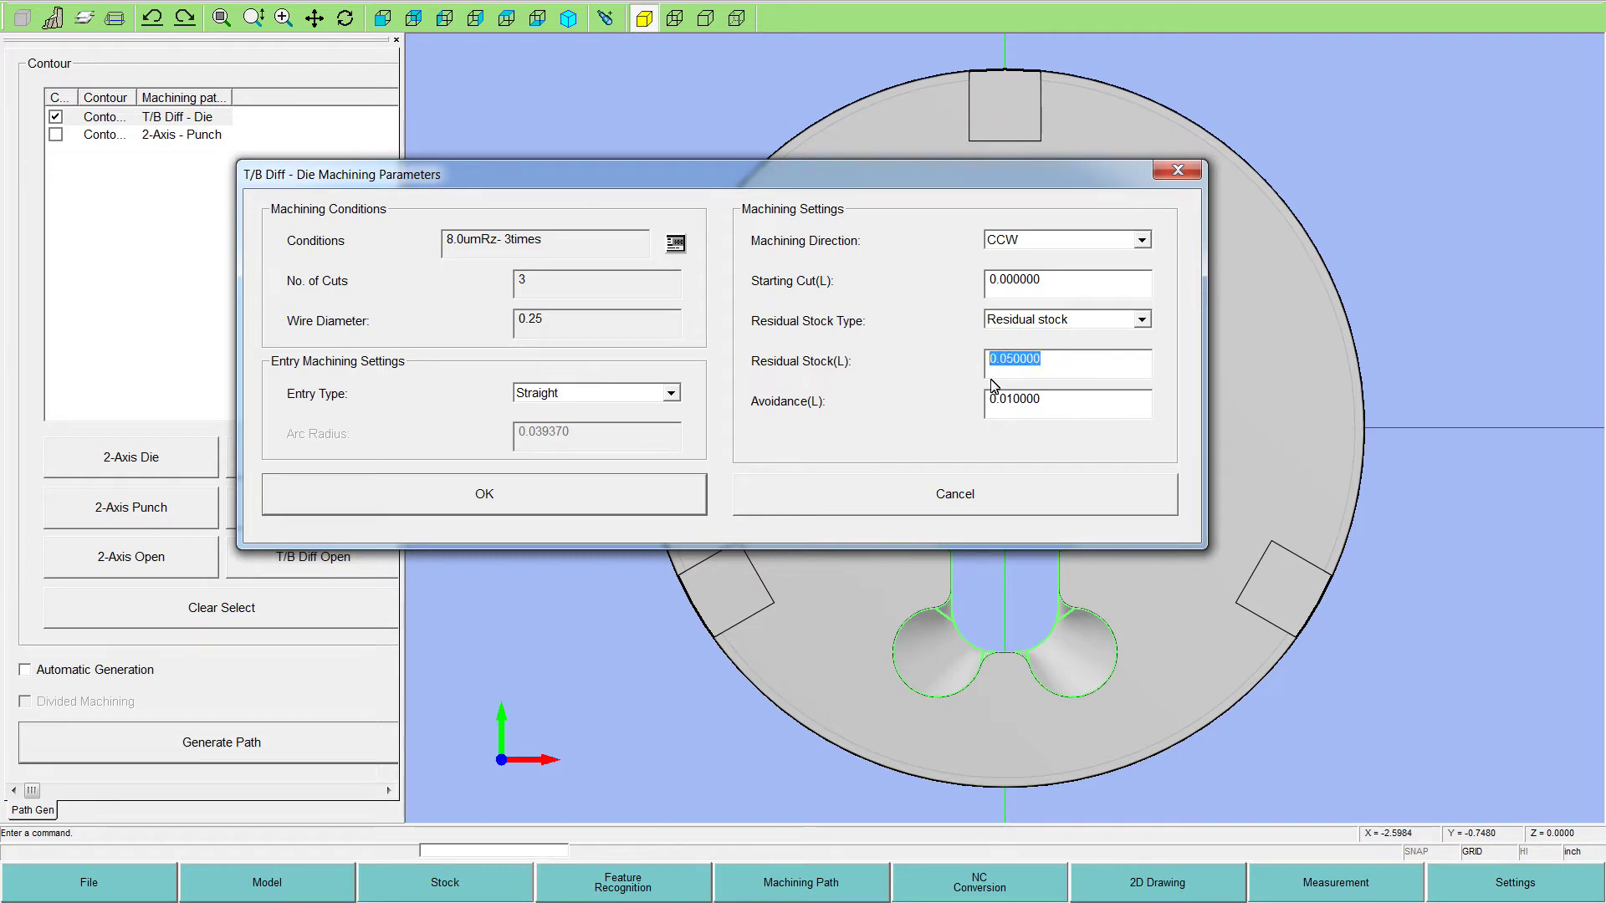
drag(1058, 405, 964, 408)
text(.050)
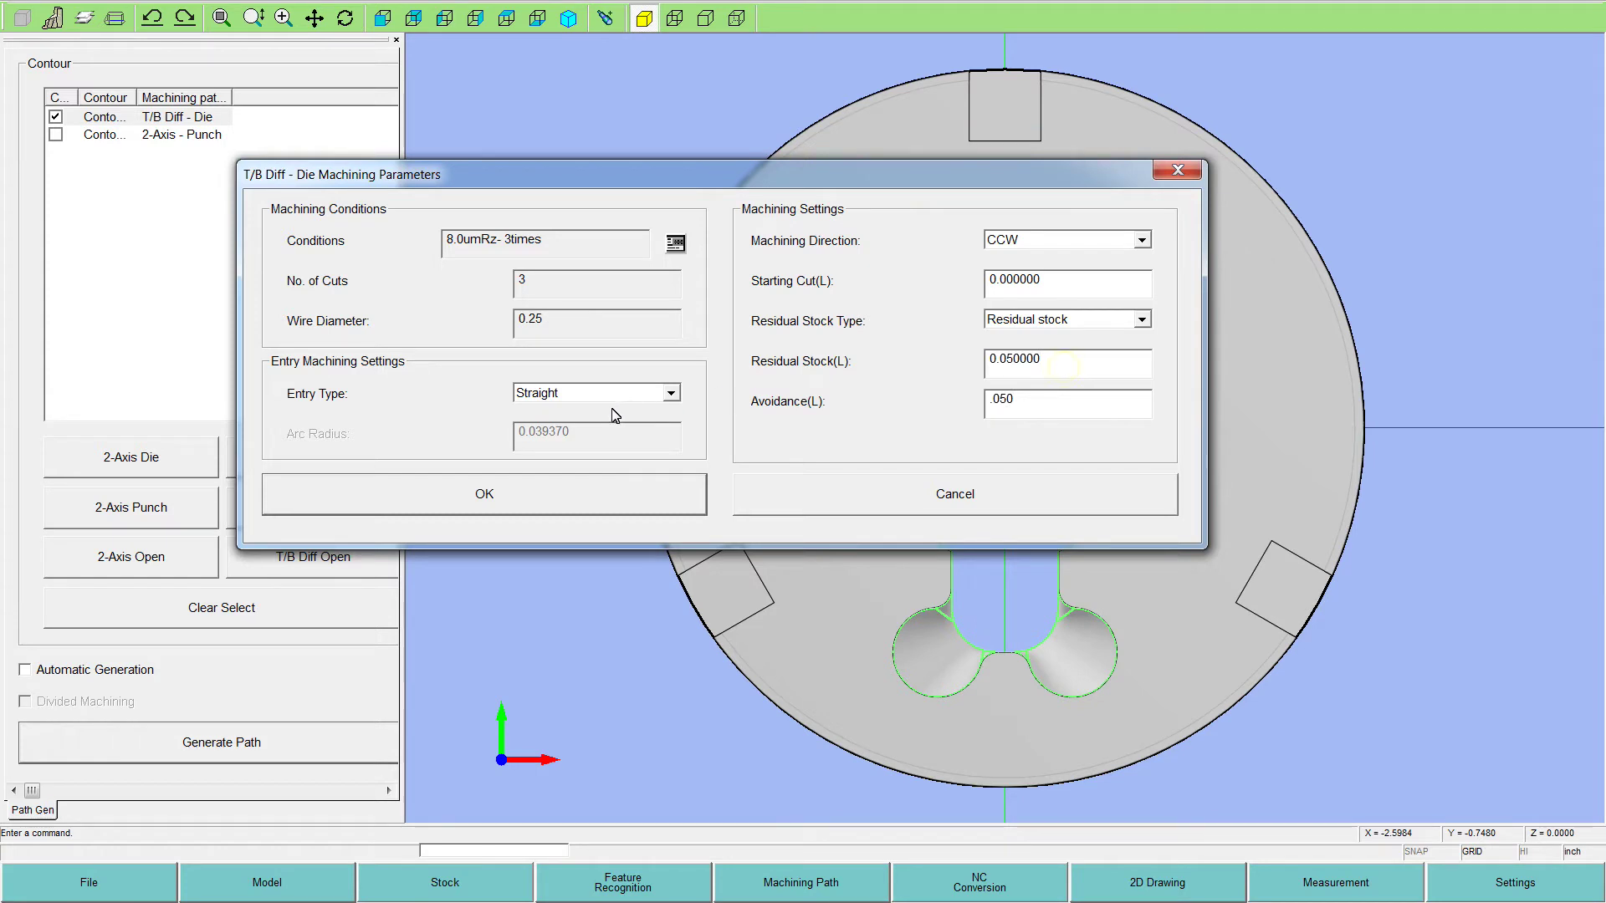
Step: Choose the Straight entry type and confirm the die machining parameters
click(569, 398)
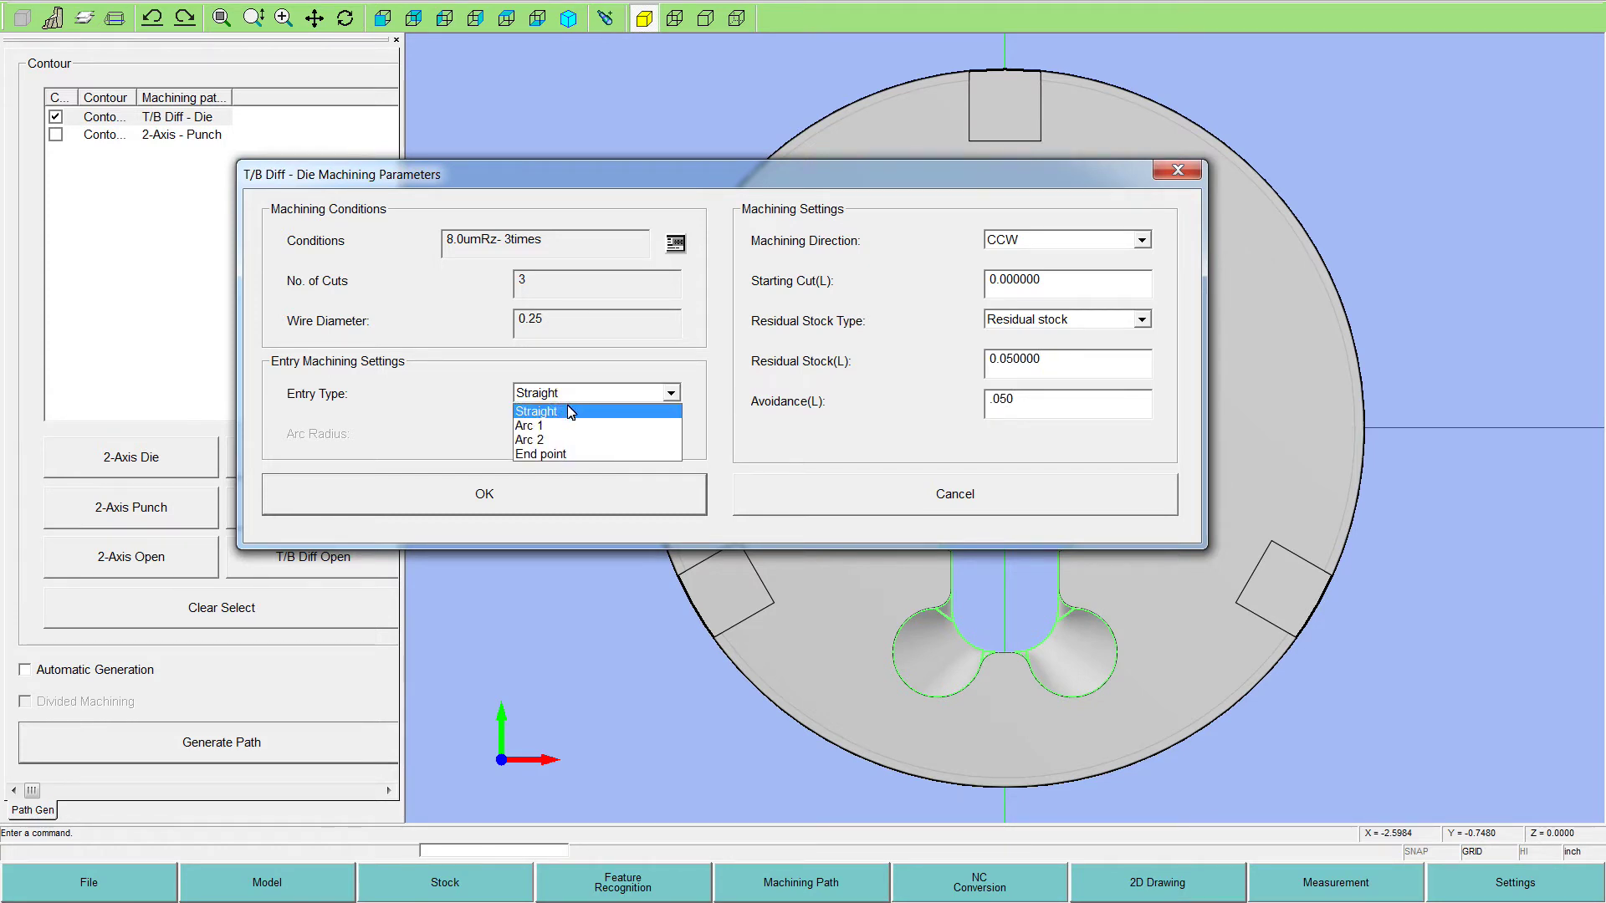
click(568, 414)
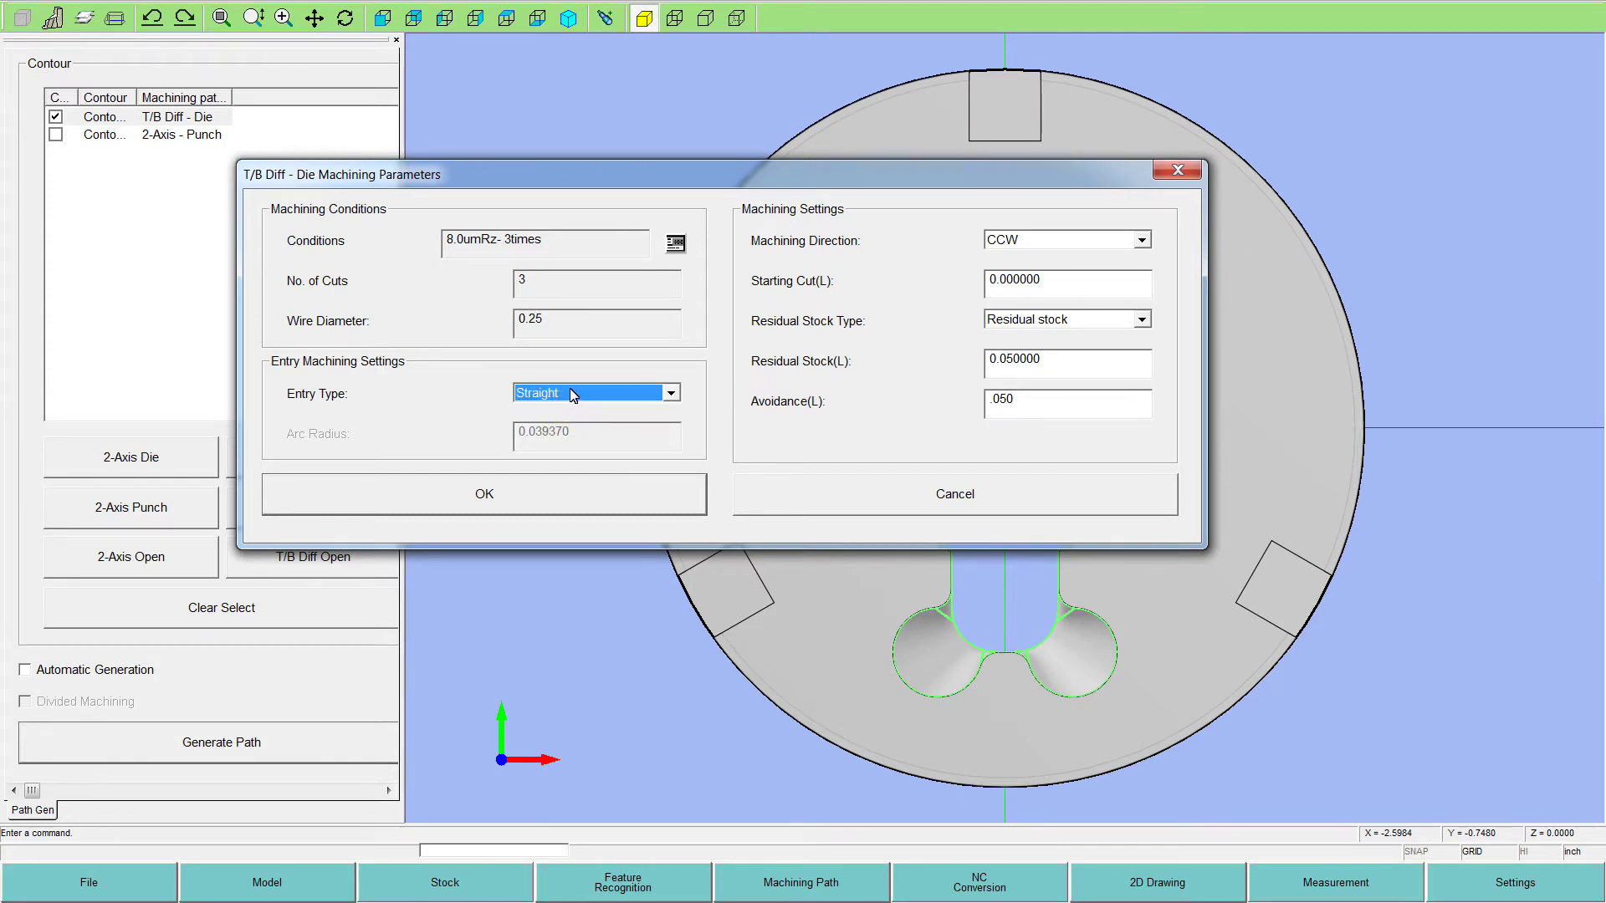
click(573, 395)
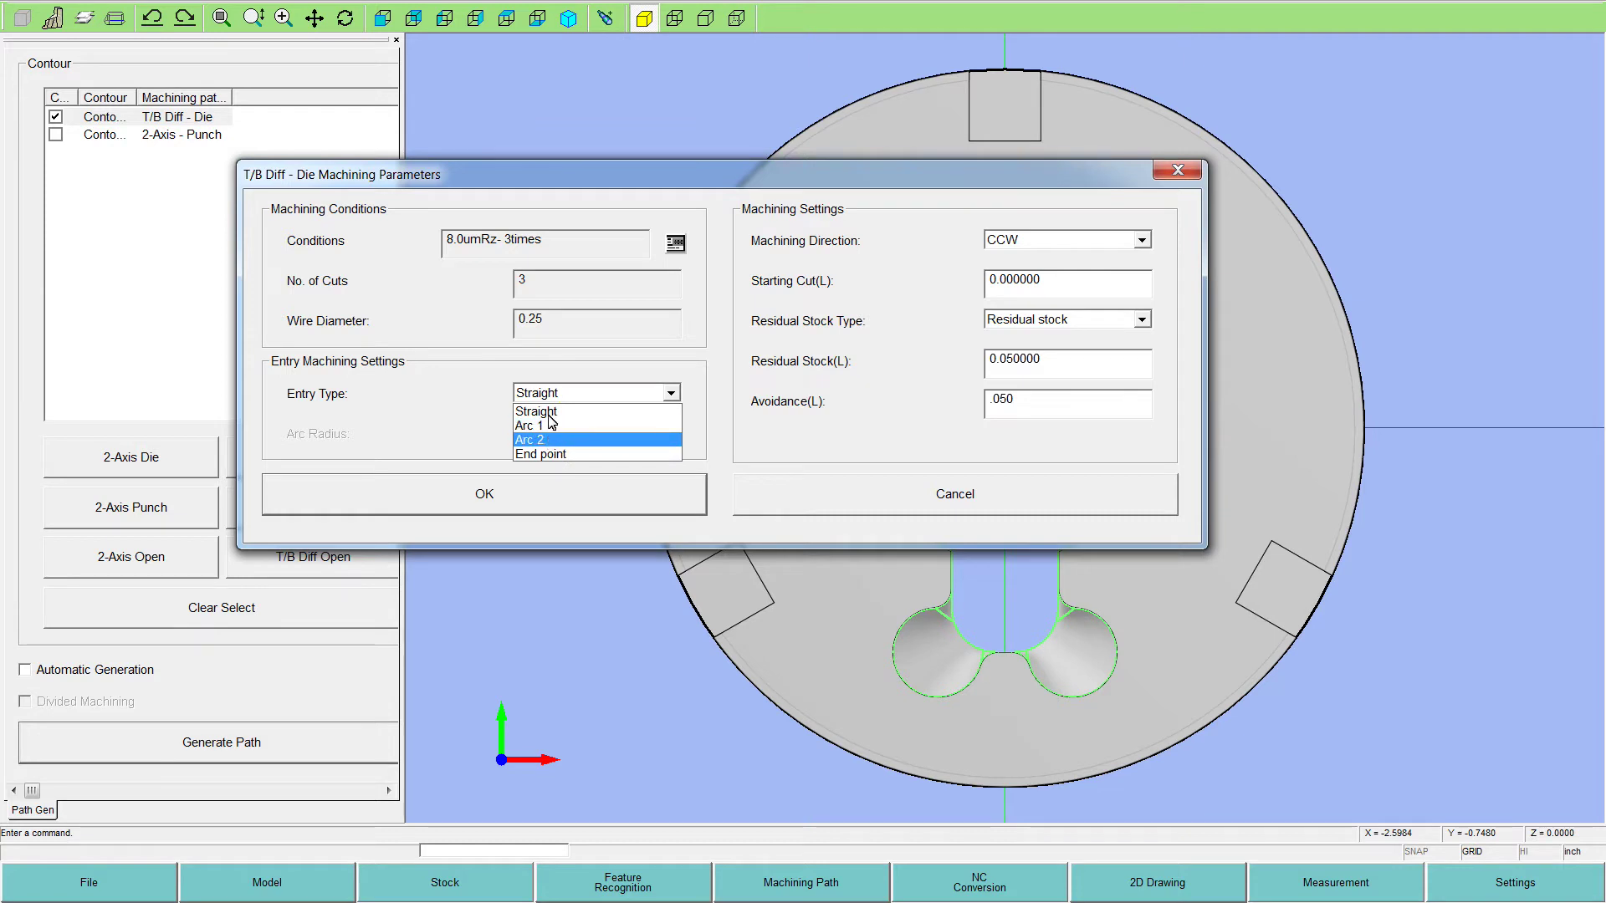
click(542, 411)
drag(575, 172, 794, 122)
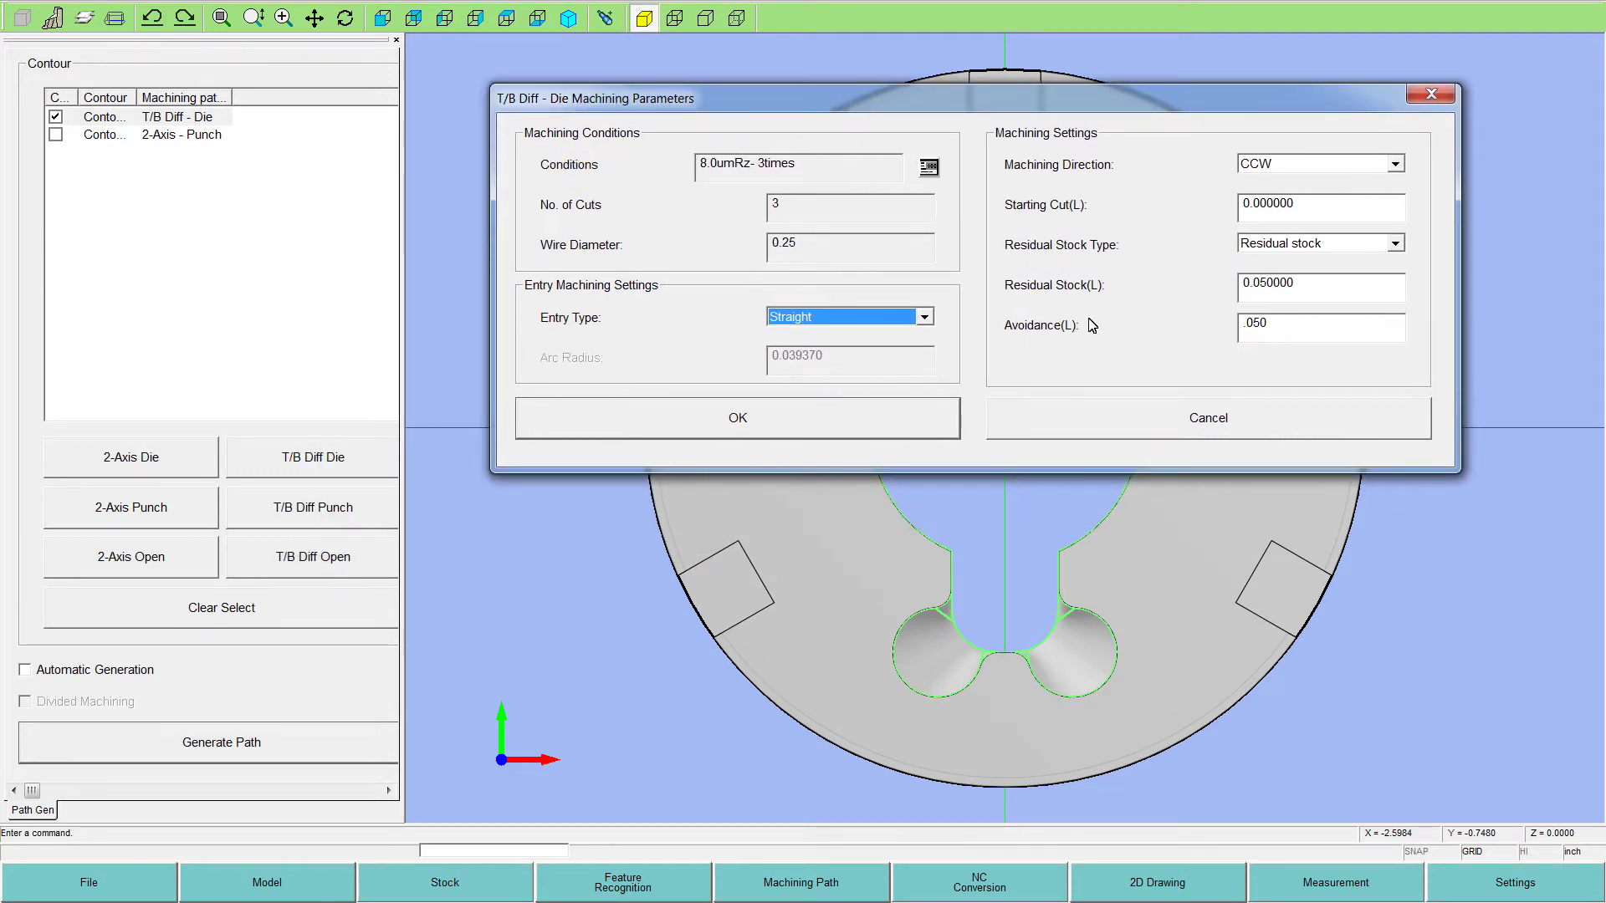
click(776, 414)
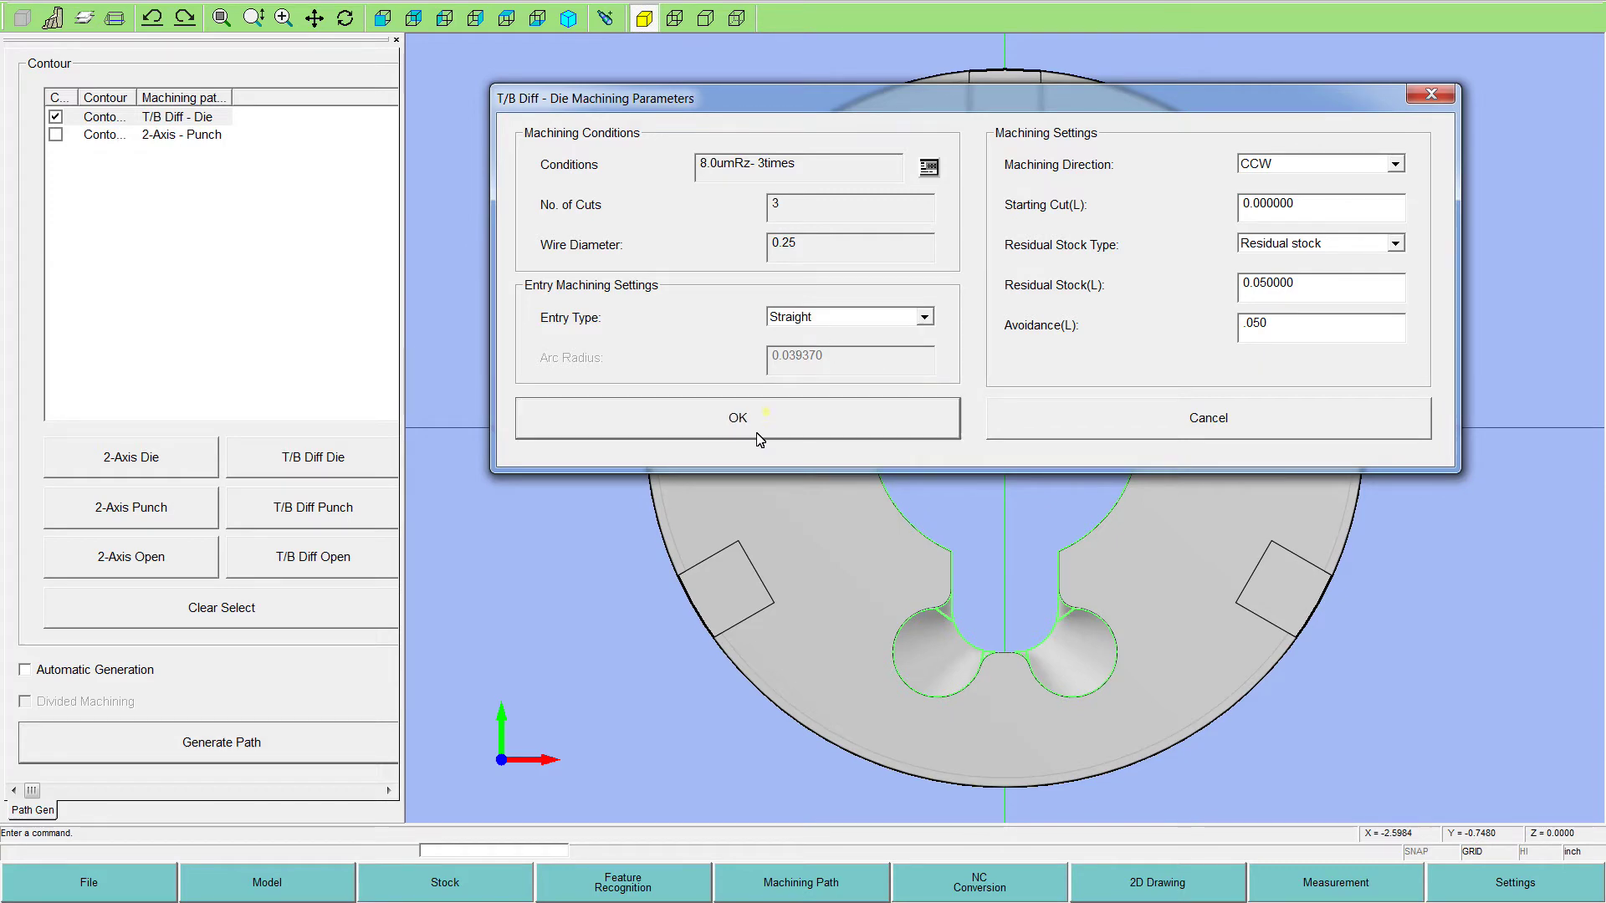
Step: Generate the path from the starting hole at the centre, using the opening's large upper arc as entry element
mouse_move(1014, 470)
middle_down()
mouse_move(982, 476)
mouse_move(1014, 469)
middle_up()
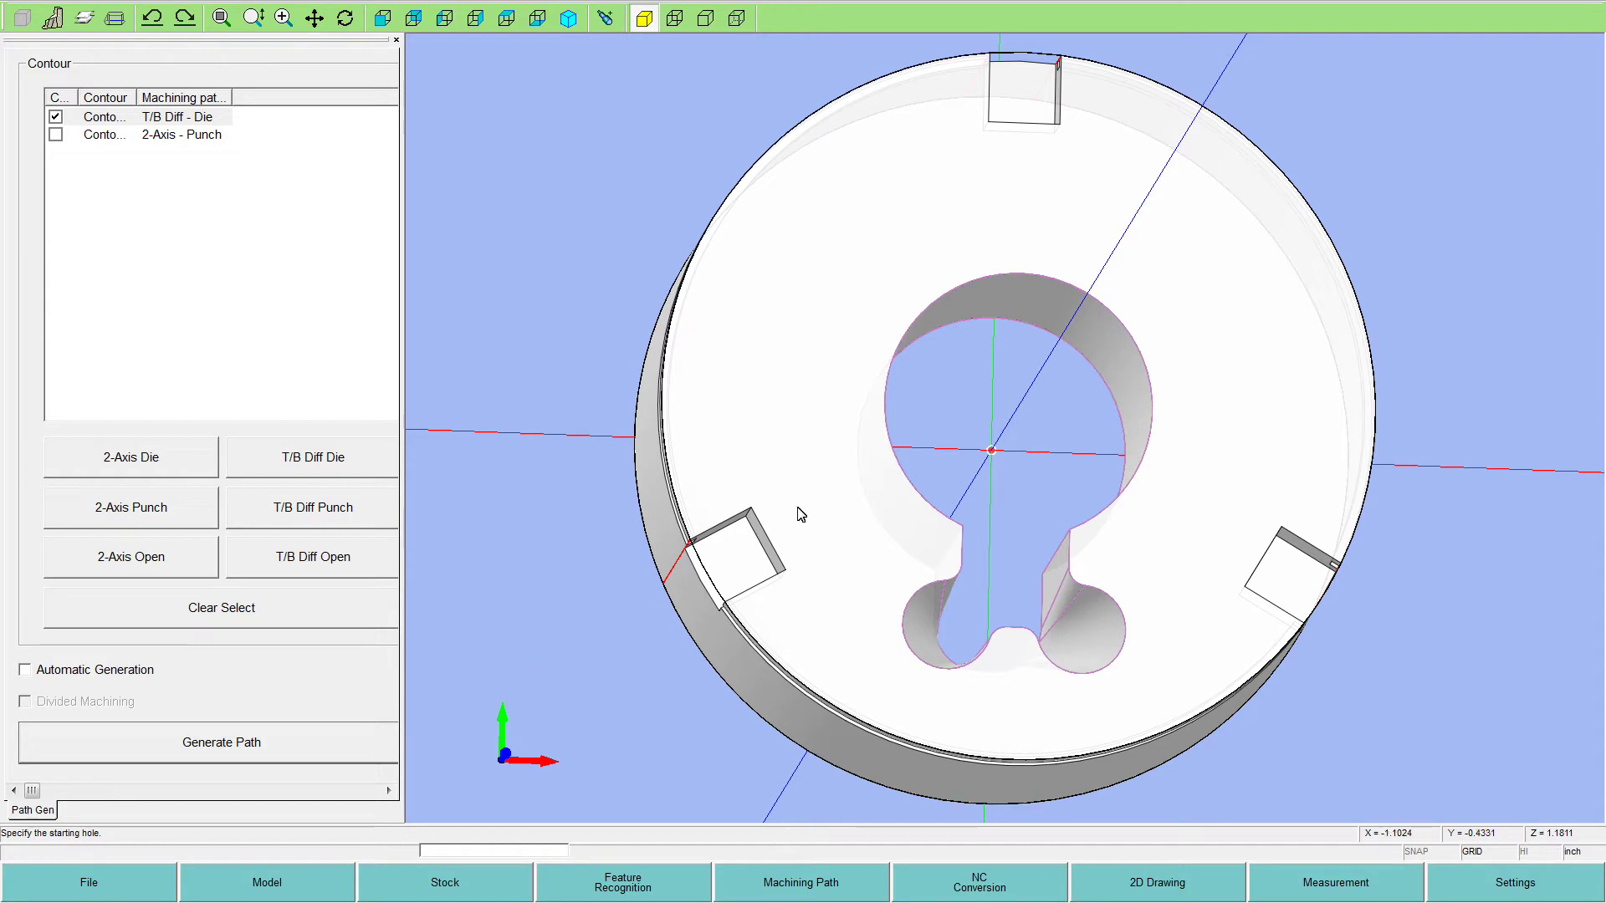
click(991, 450)
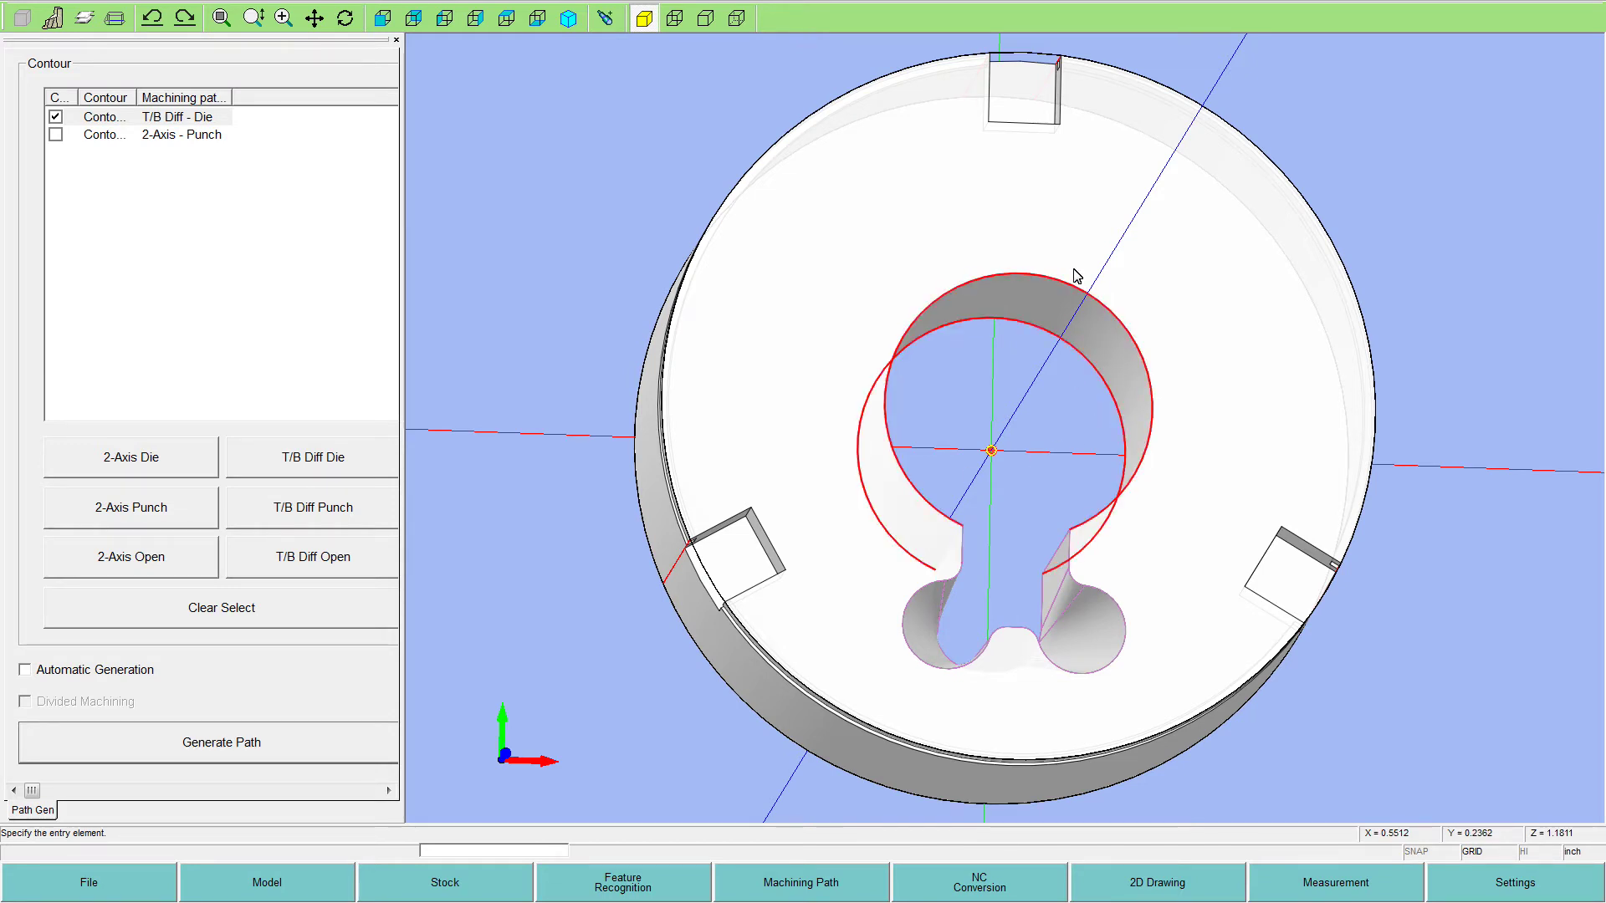
click(1023, 275)
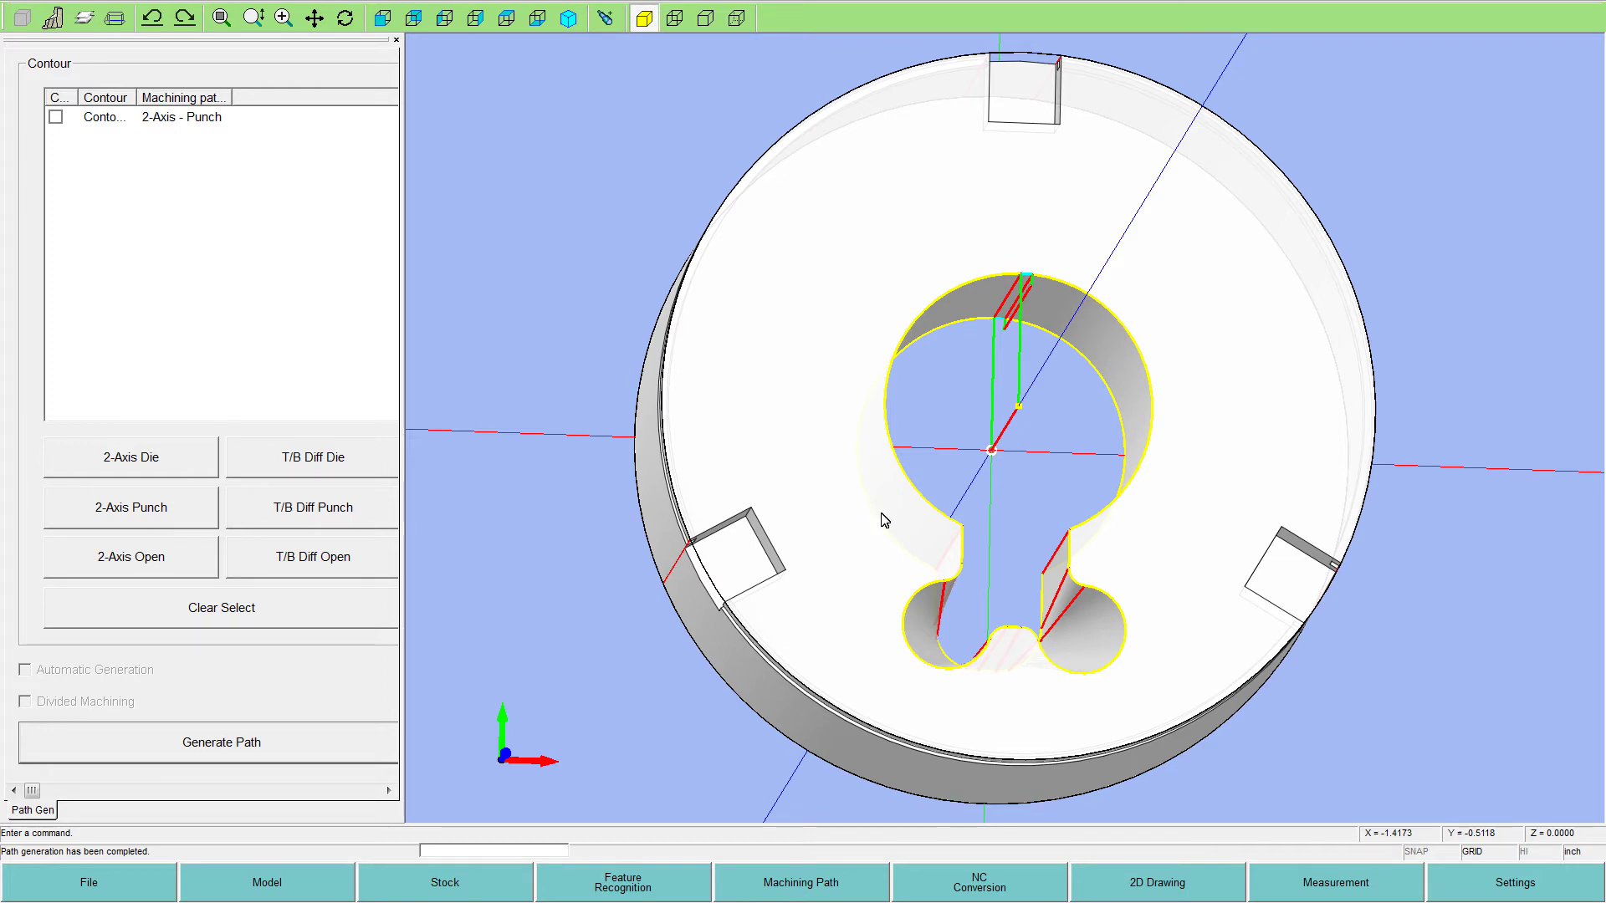
Step: Examine the generated path's entry lines at the upper arc and its taper lines around the two lower lobes
middle_drag(951, 465, 1021, 311)
scroll(1022, 316, up, 3)
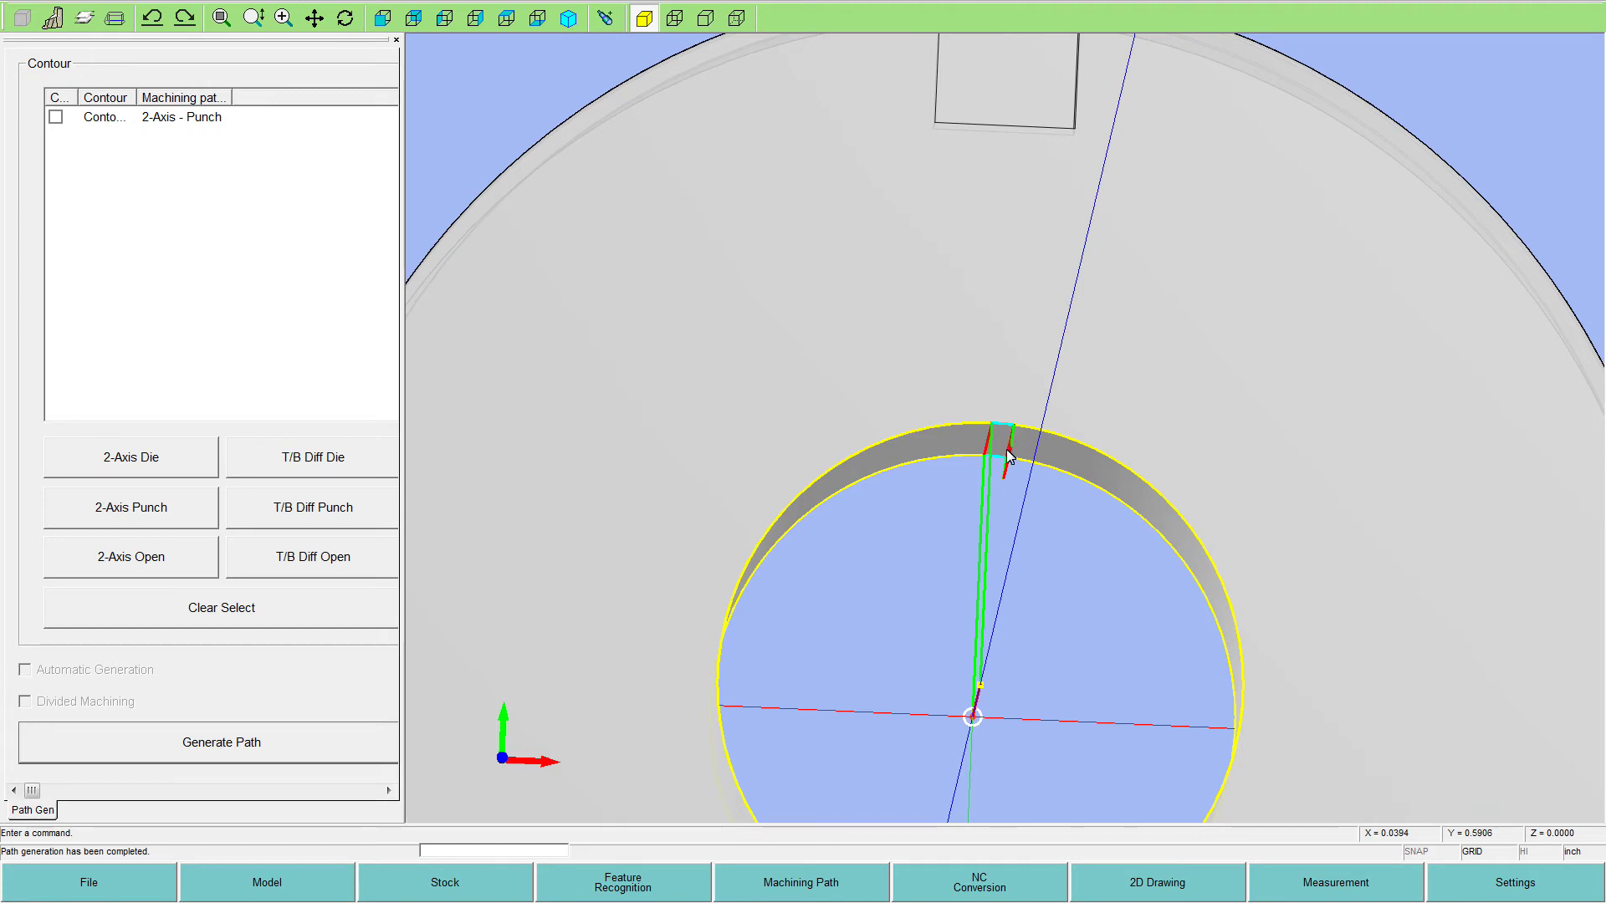
middle_drag(1007, 446, 1007, 456)
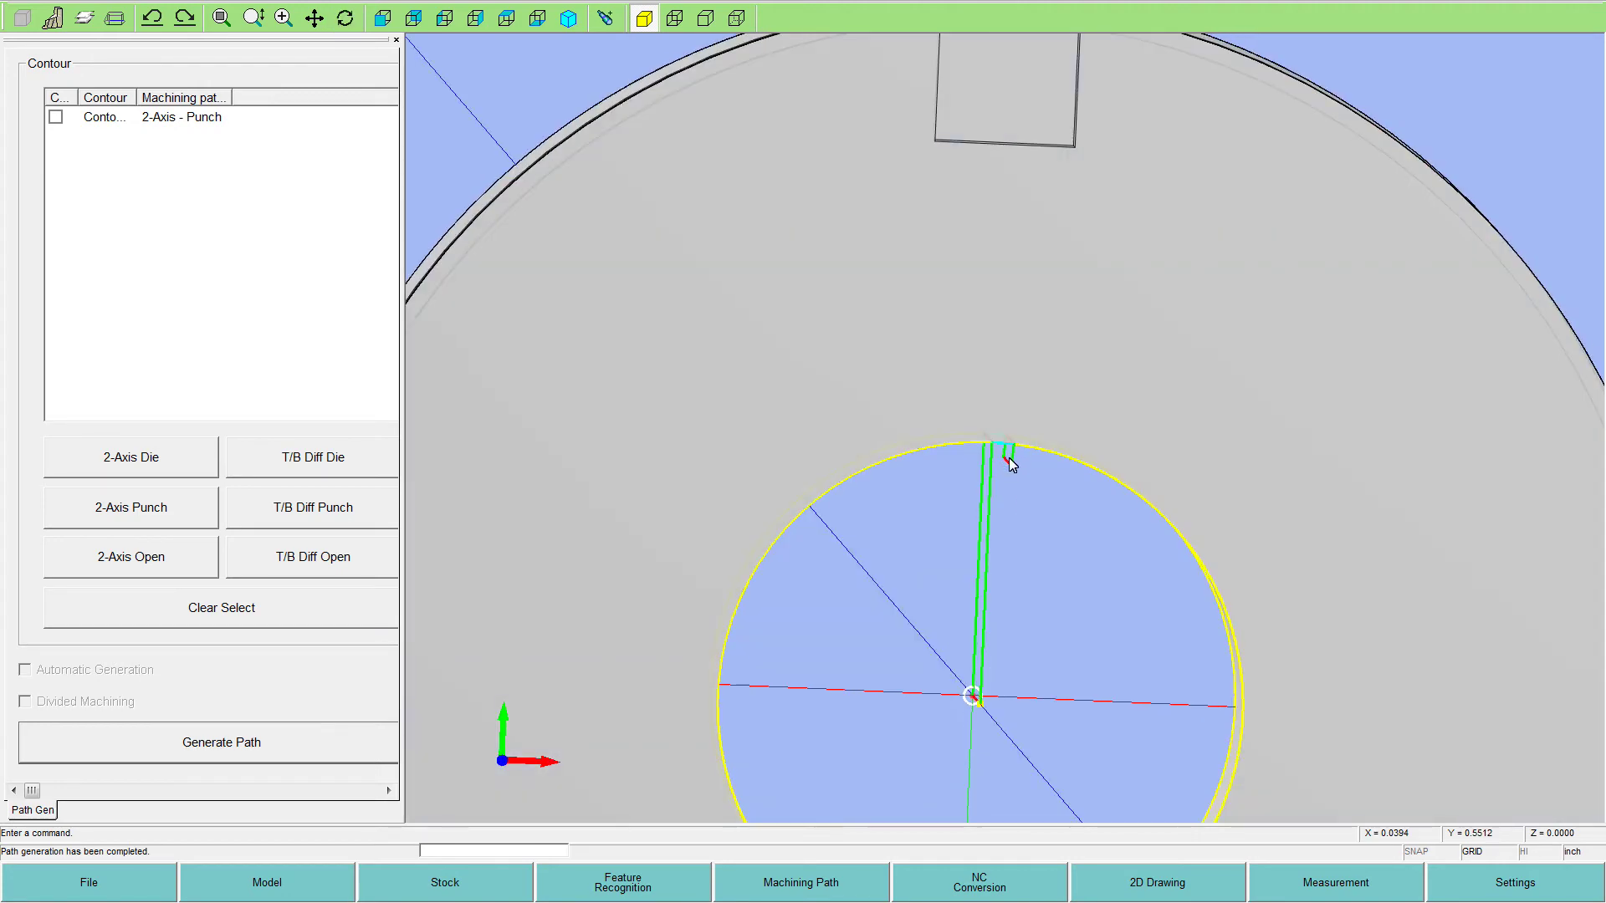
scroll(1010, 464, down, 2)
middle_drag(1006, 453, 988, 549)
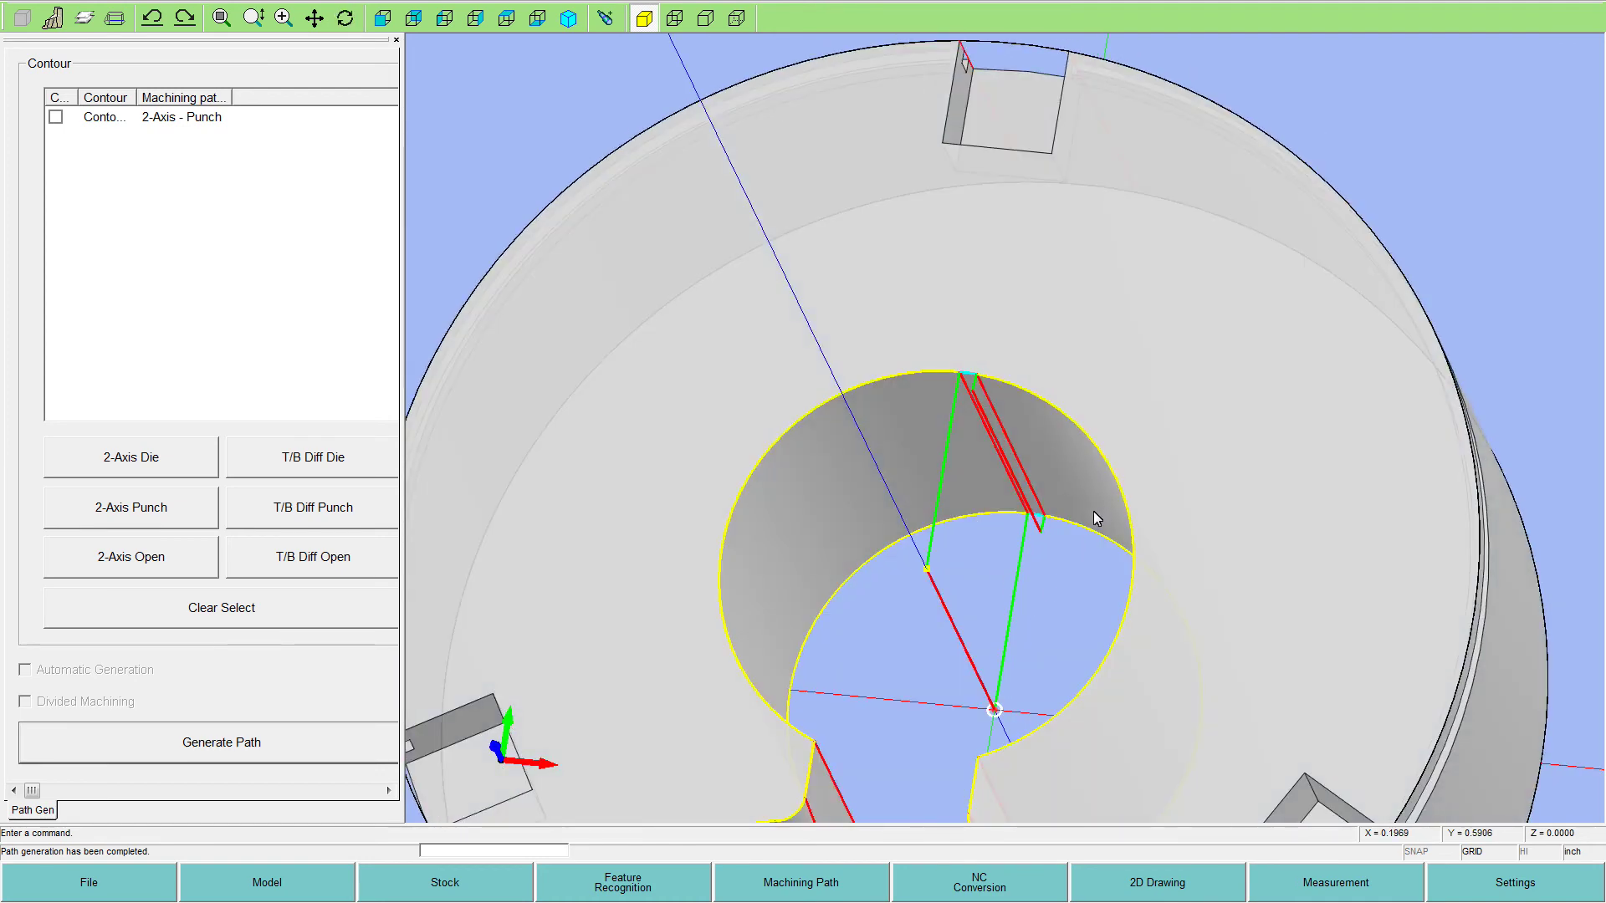
scroll(1087, 523, down, 5)
middle_drag(1042, 593, 1015, 681)
scroll(1010, 667, down, 3)
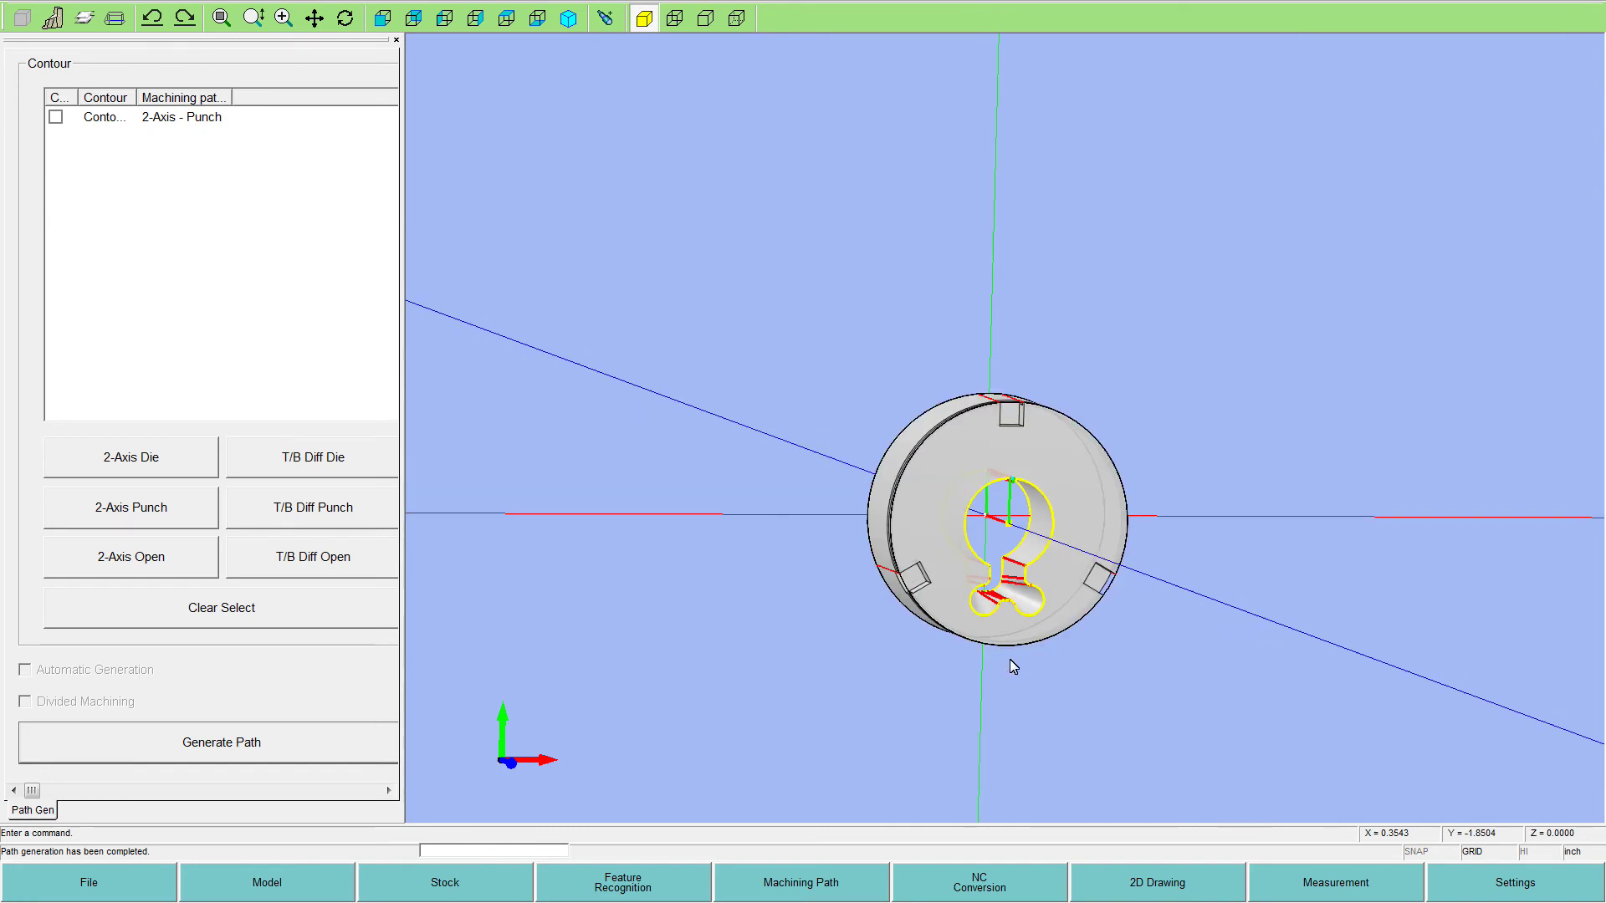
scroll(1010, 660, up, 2)
scroll(1007, 593, up, 1)
scroll(1012, 435, up, 2)
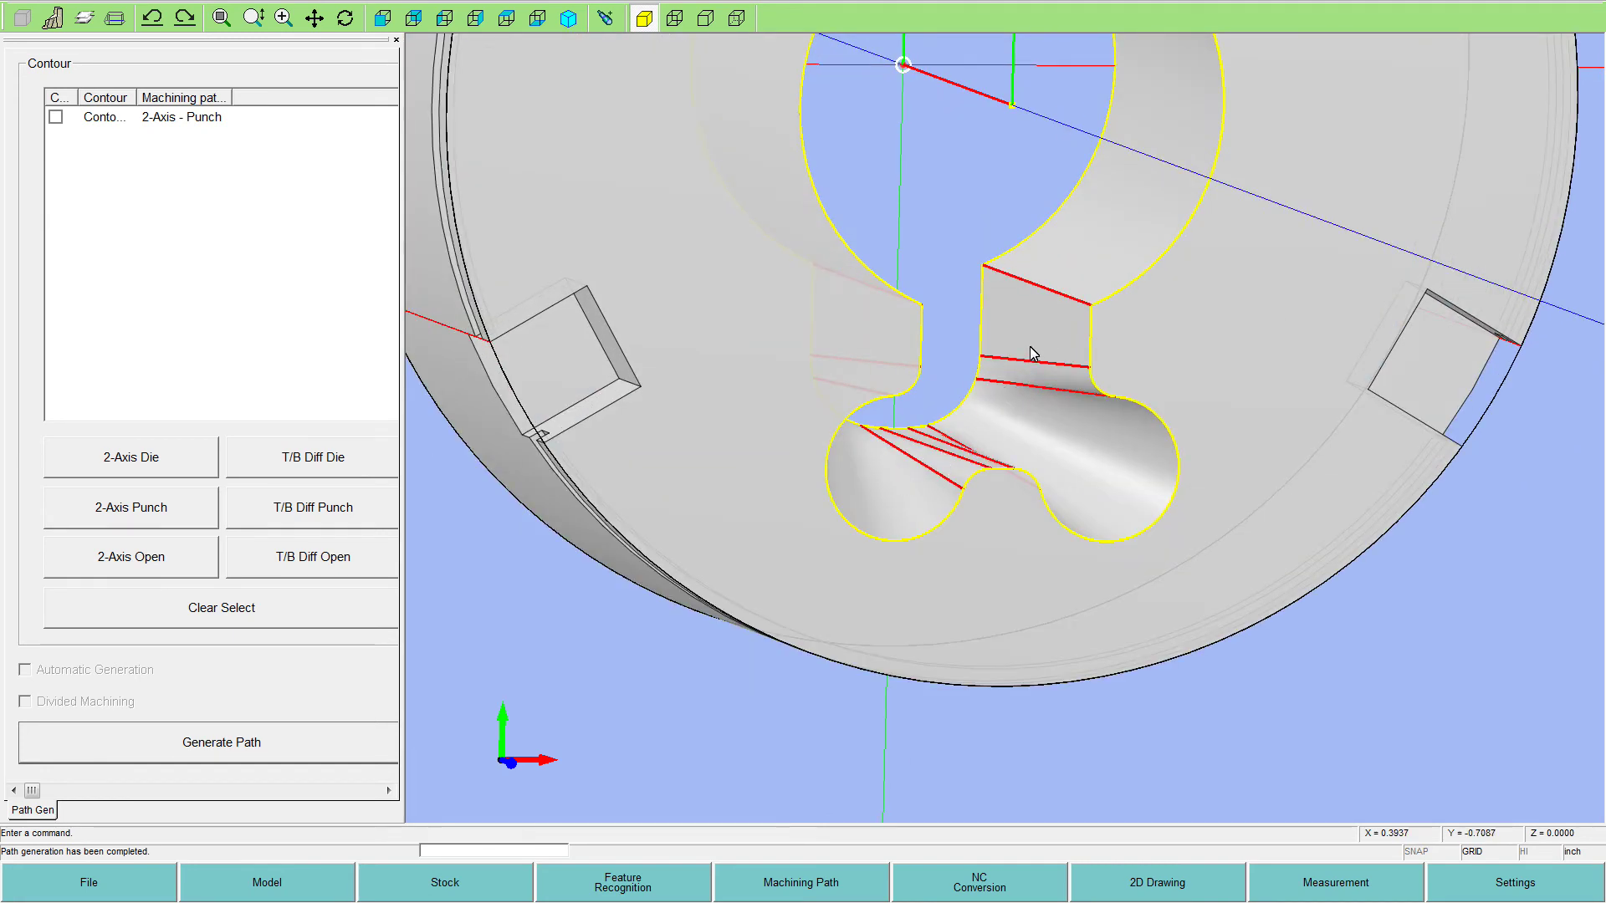
scroll(1020, 477, down, 2)
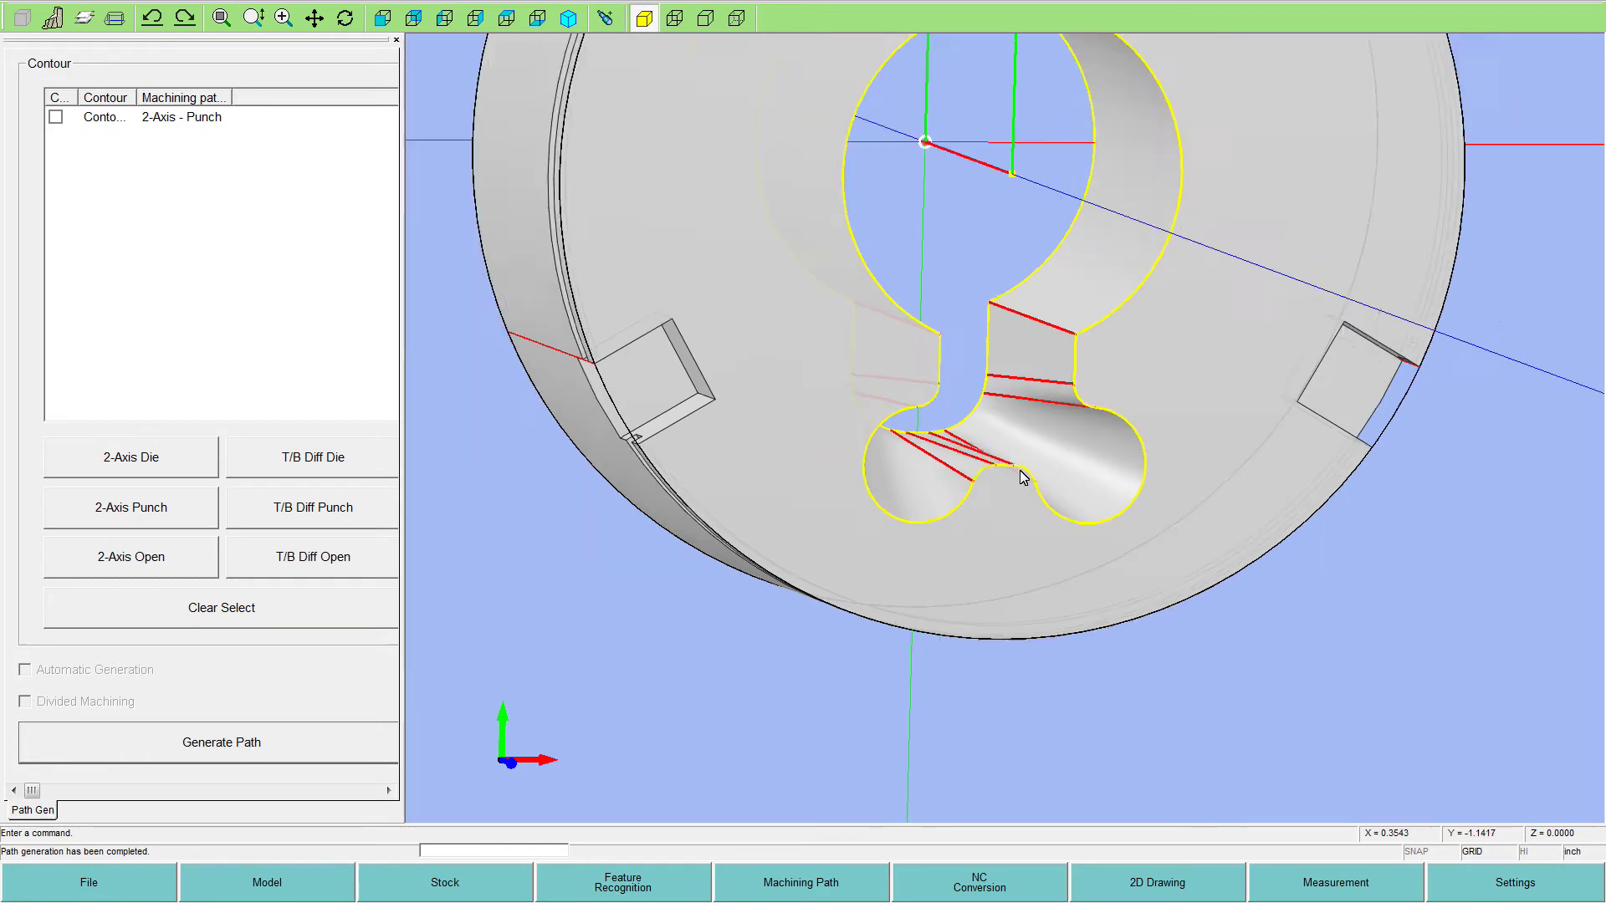
scroll(1005, 370, down, 2)
middle_drag(1027, 344, 1005, 679)
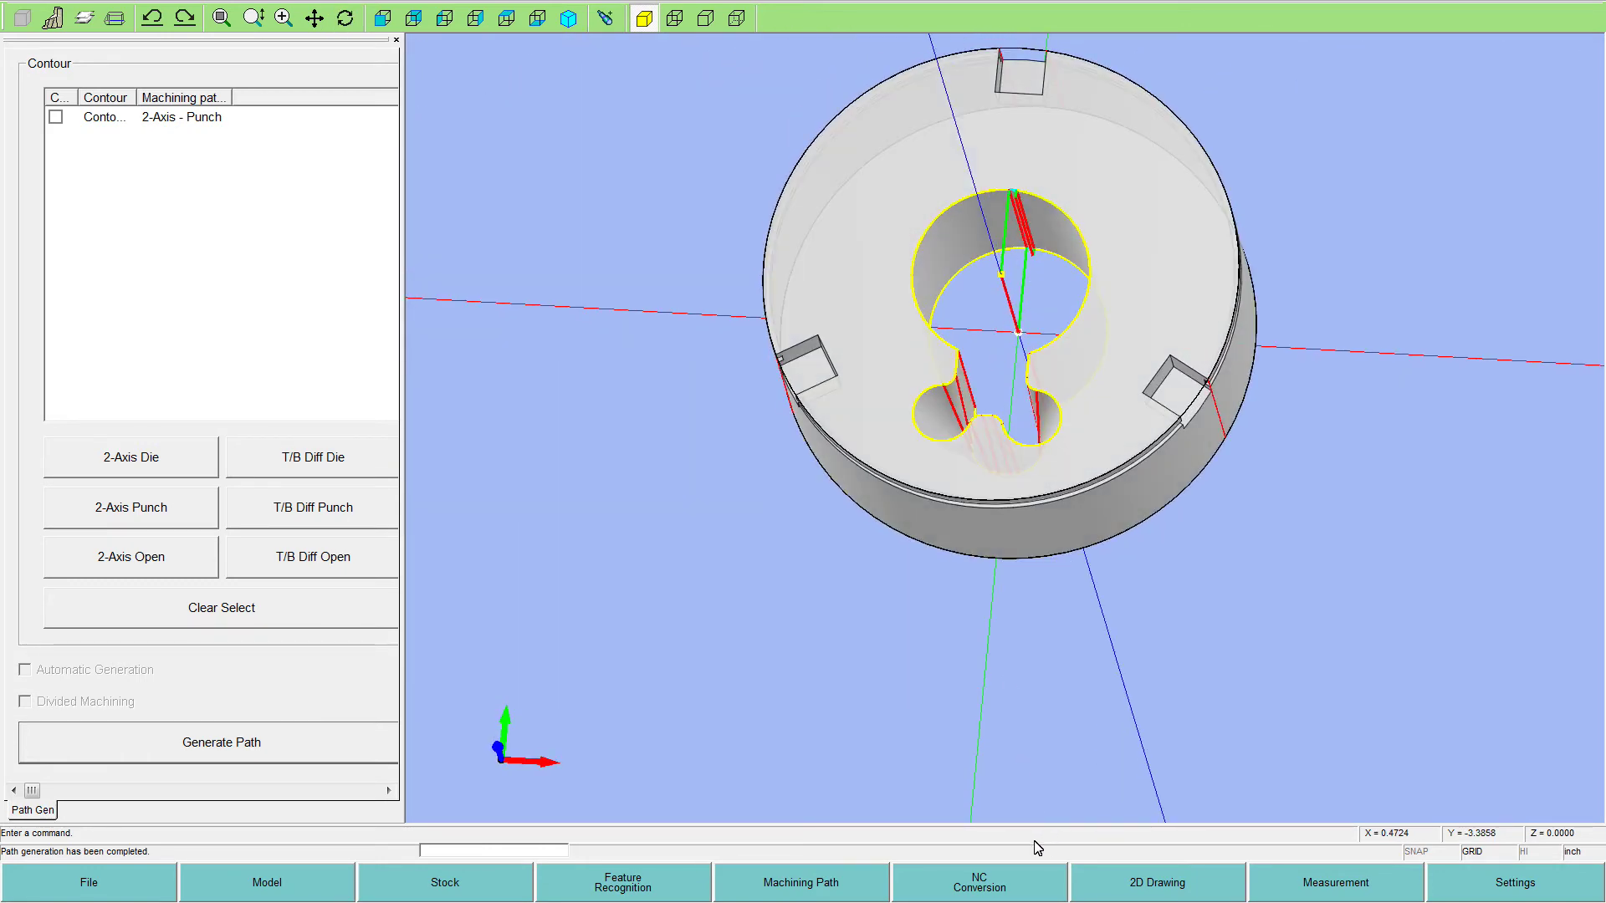
Step: Start converting the path to NC, name the NC file sample4 and bring up the NC conversion parameters
click(988, 888)
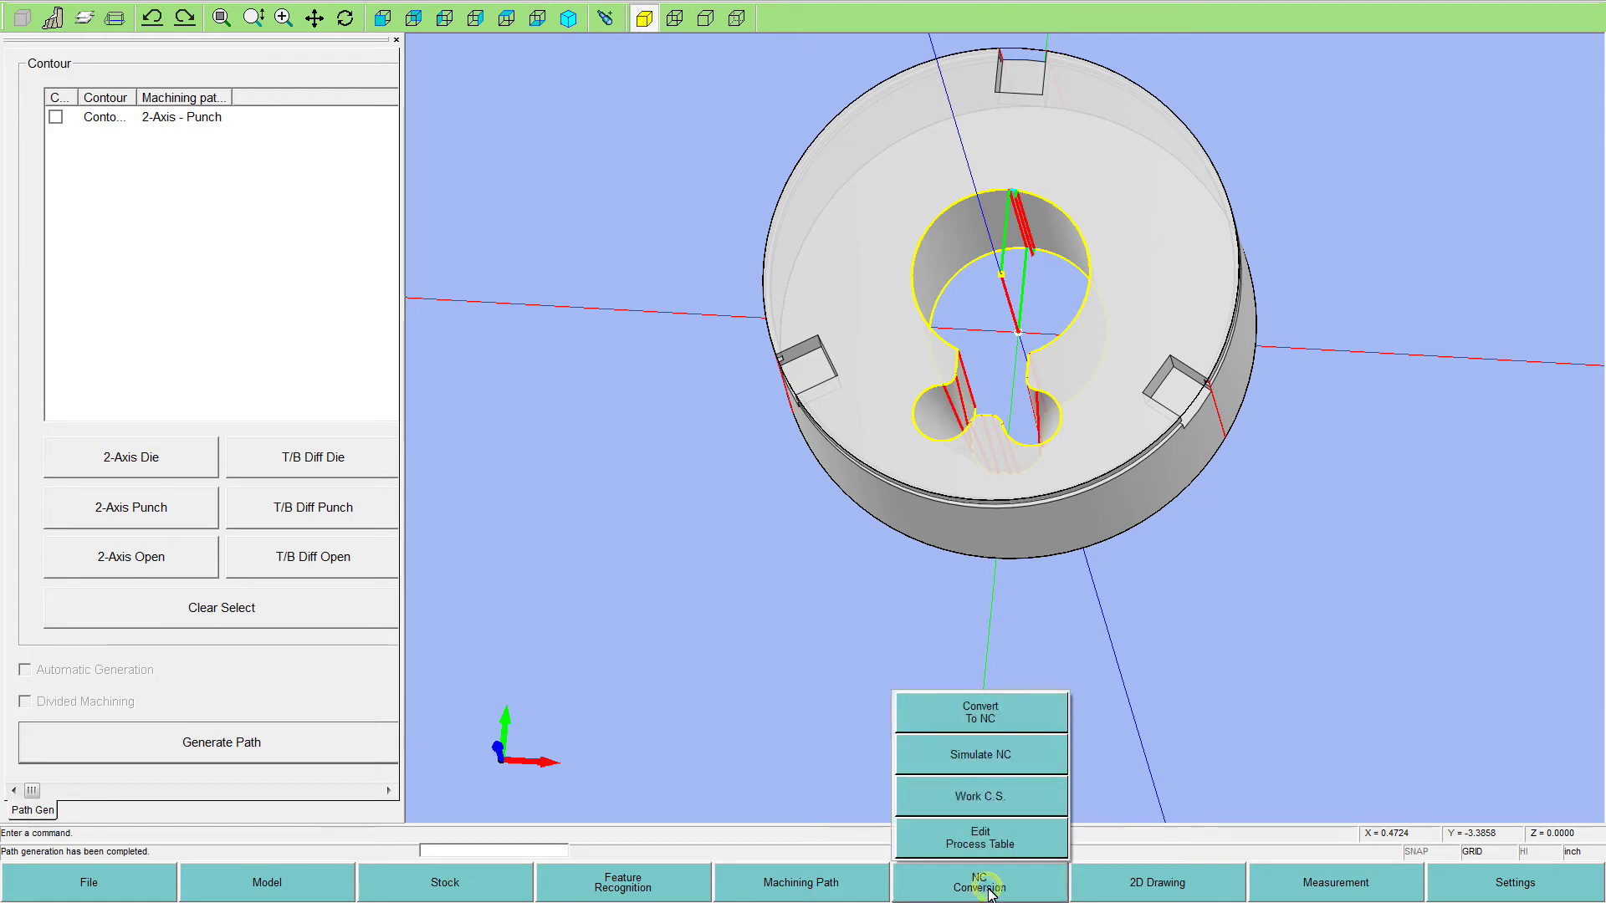
click(984, 718)
click(625, 646)
text(sample4)
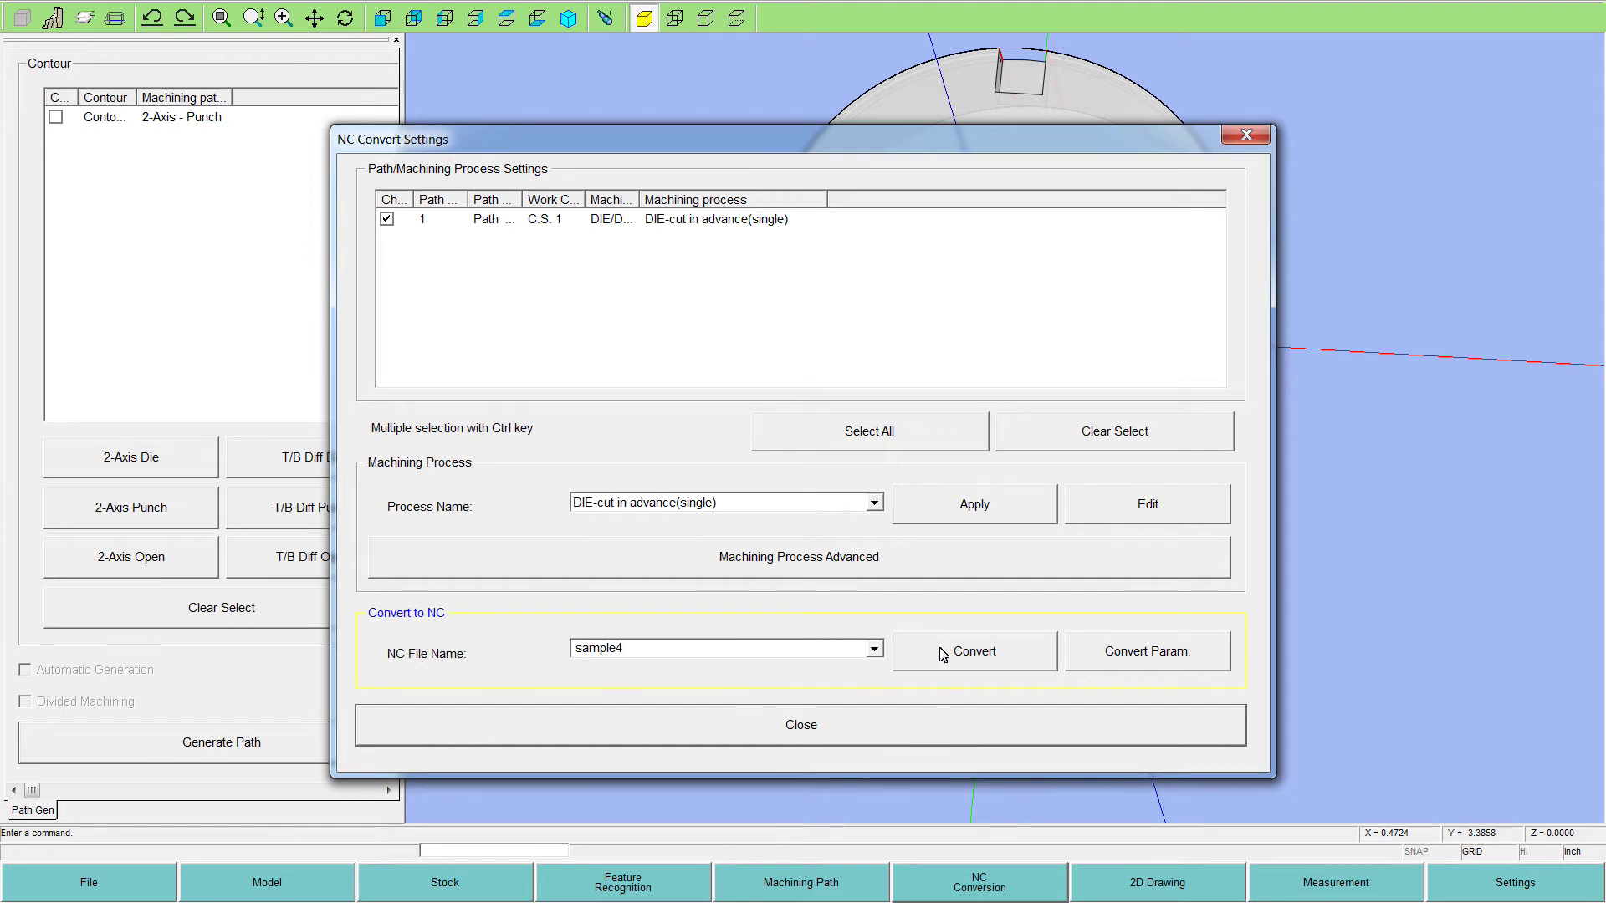
click(1134, 661)
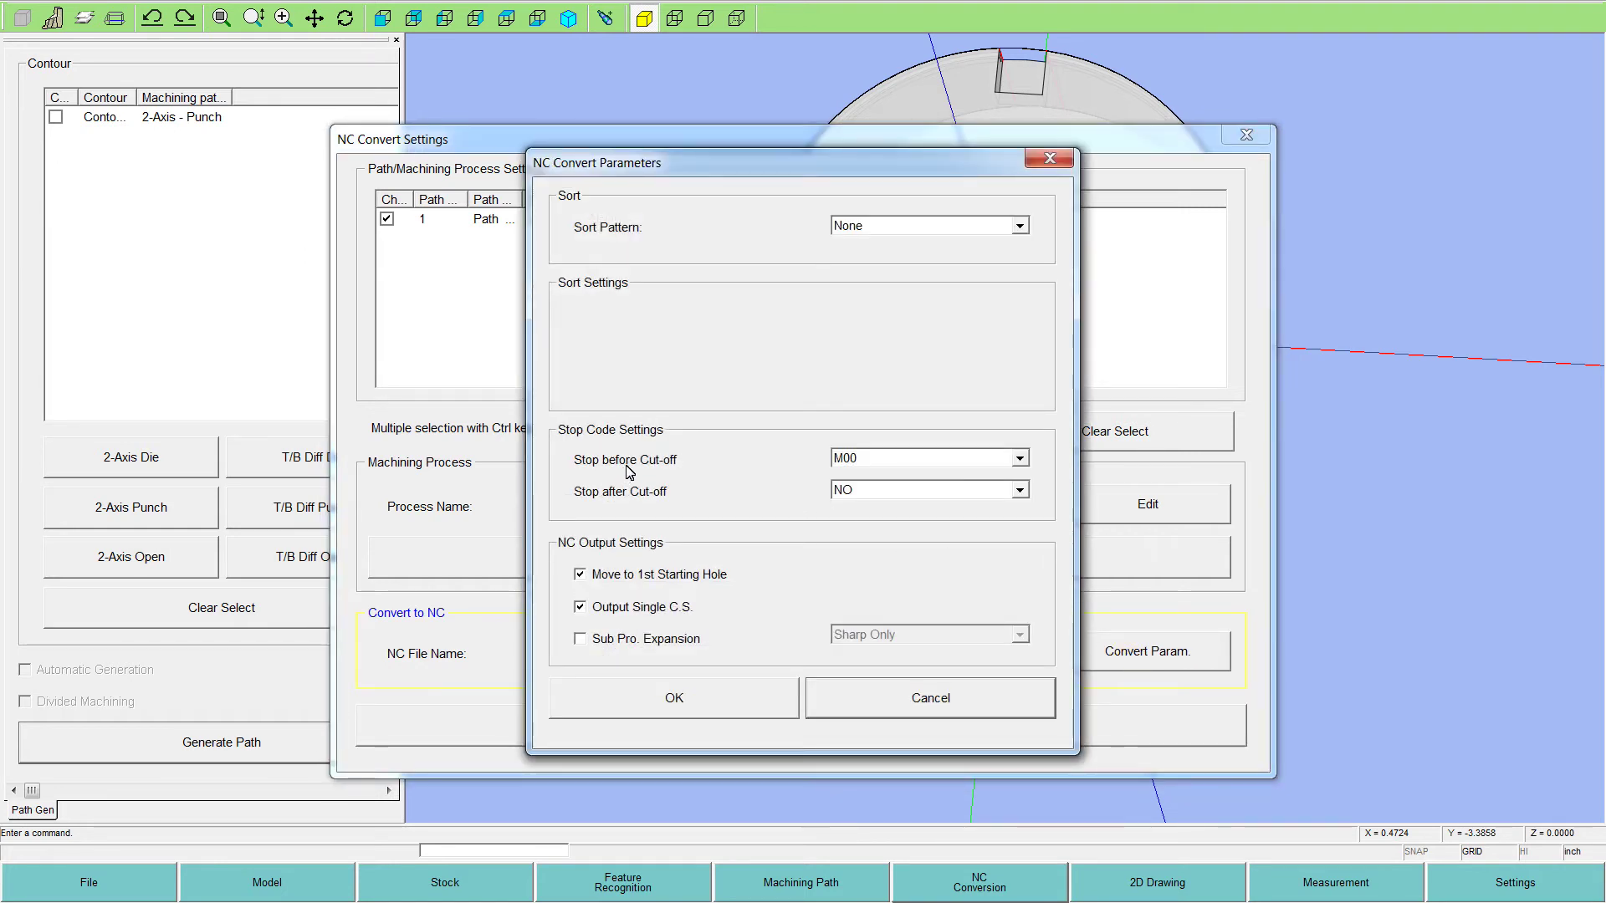
Step: Try alternative stop codes such as M01 for the stop before cut-off and return it to M00
click(862, 459)
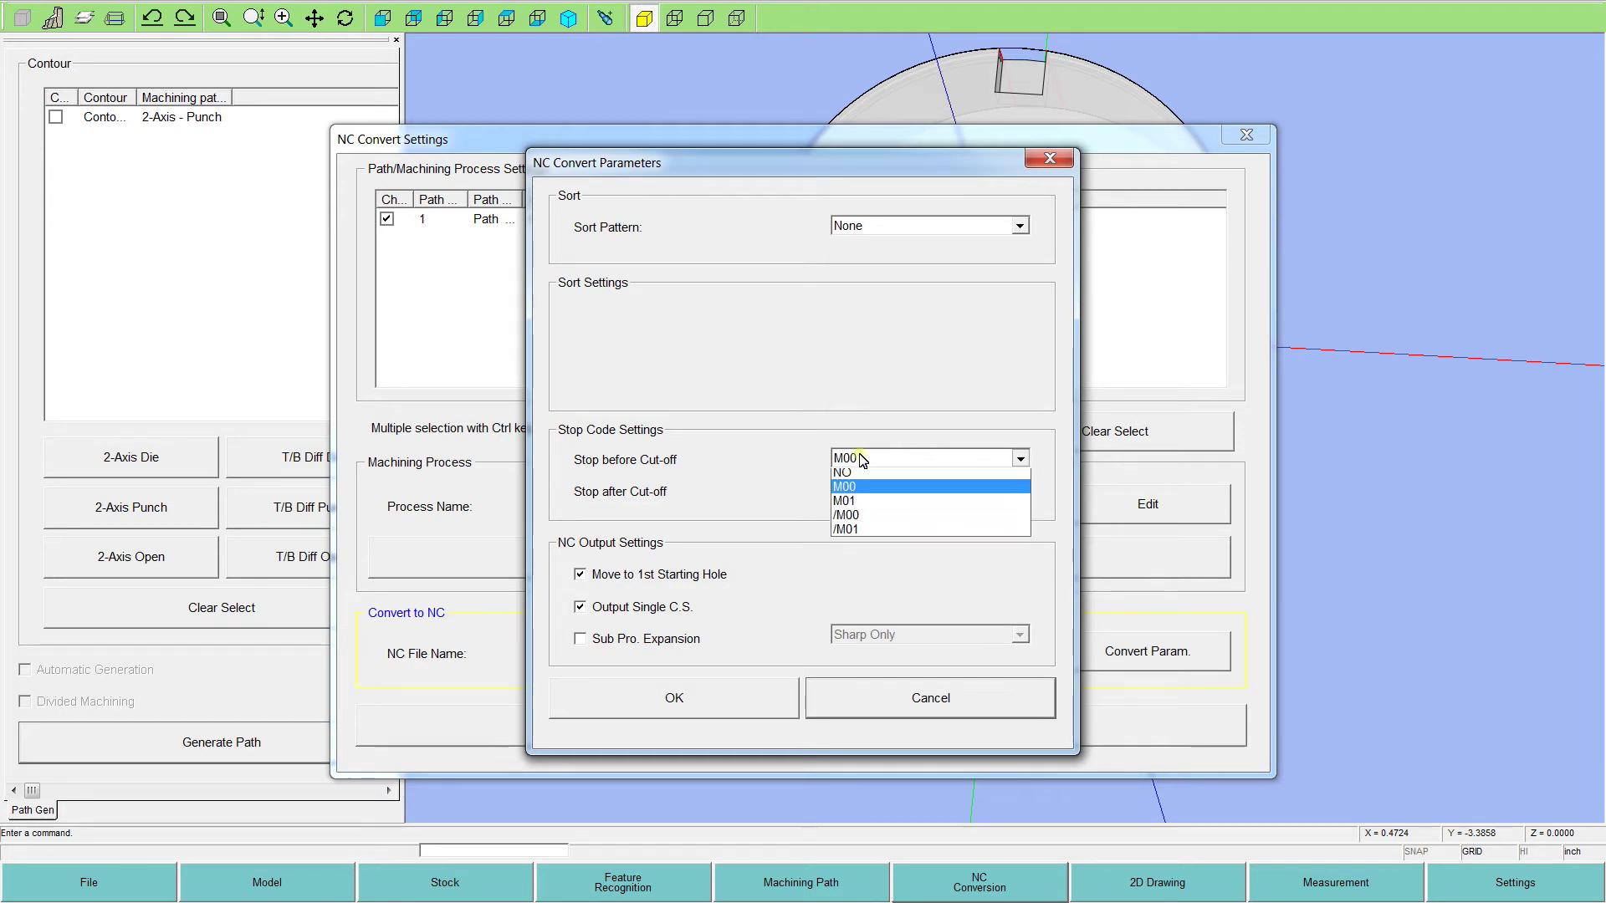
click(842, 506)
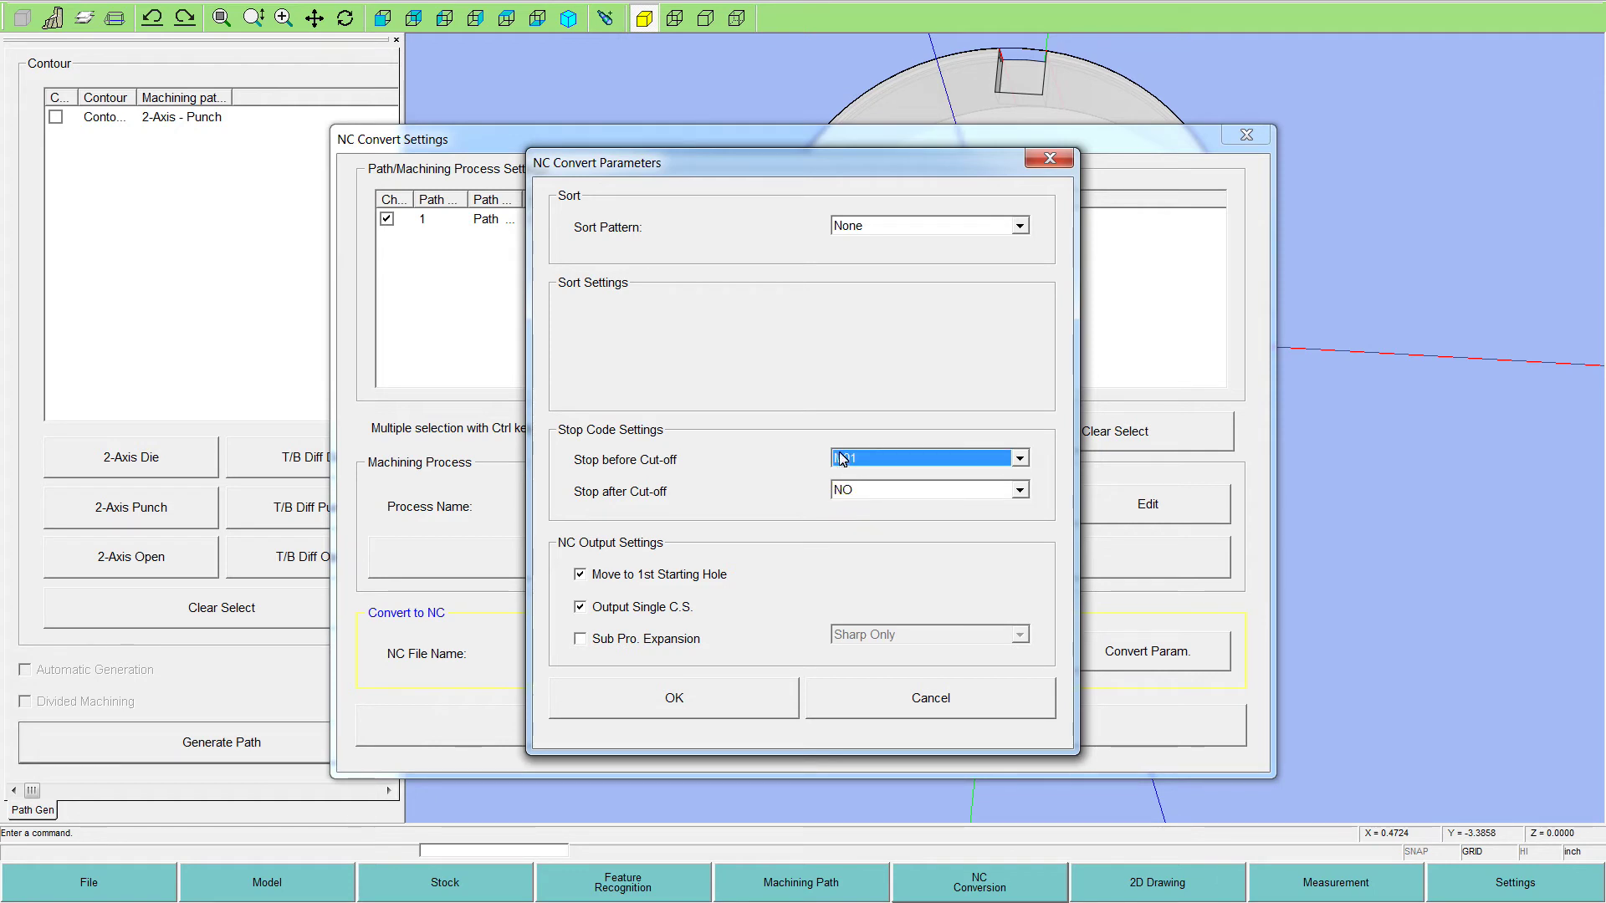
click(1019, 458)
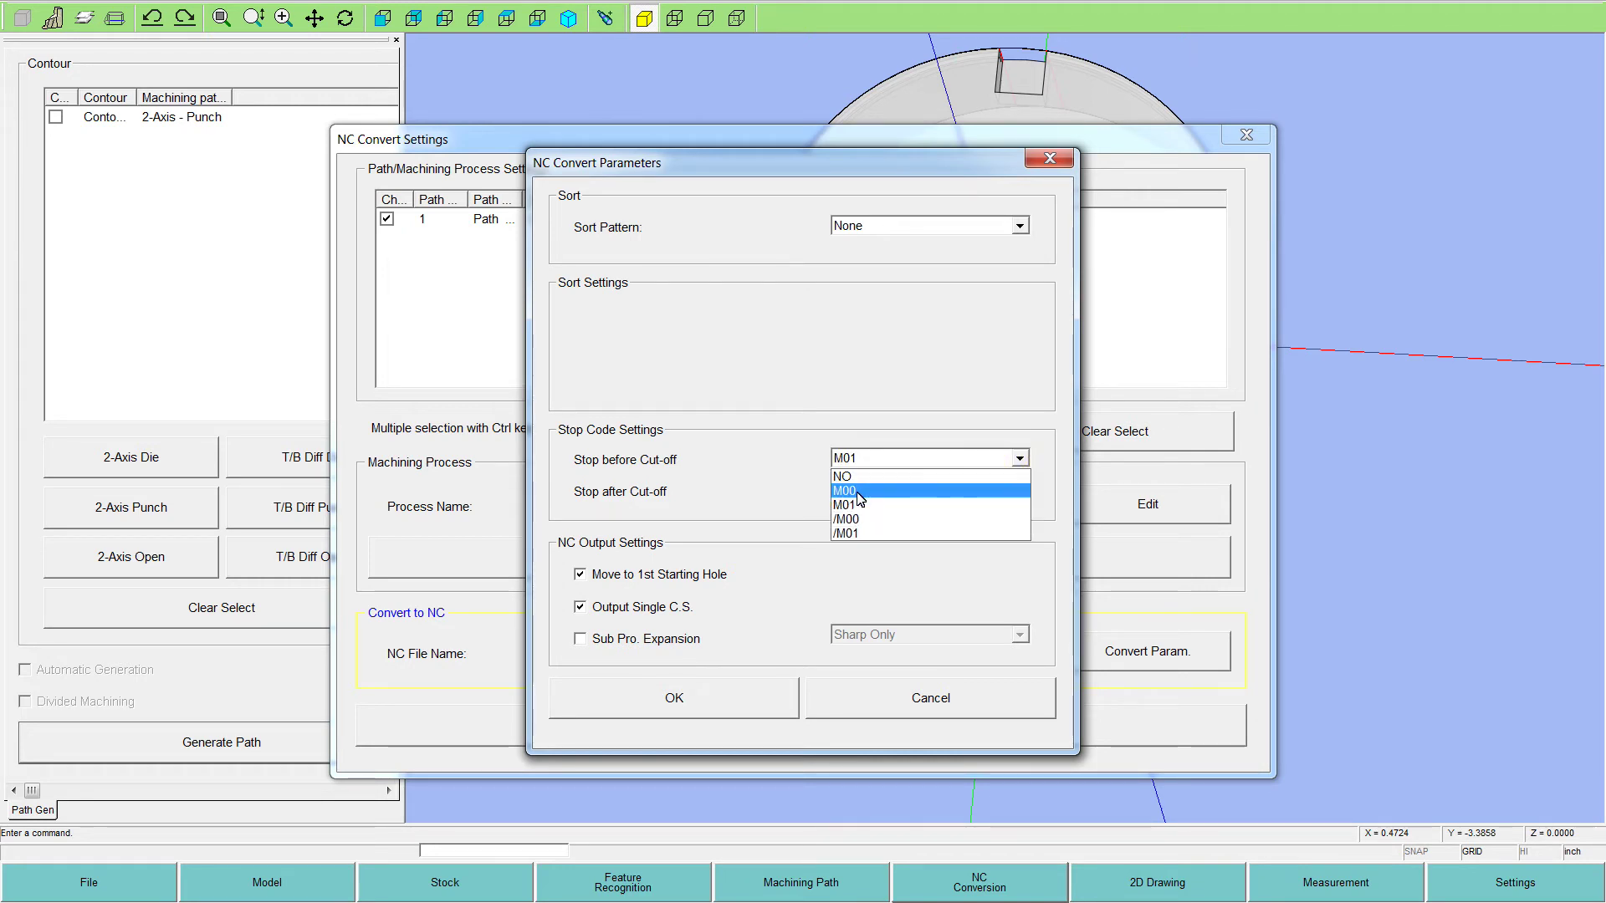
click(859, 498)
click(1019, 458)
click(853, 520)
click(852, 461)
click(847, 490)
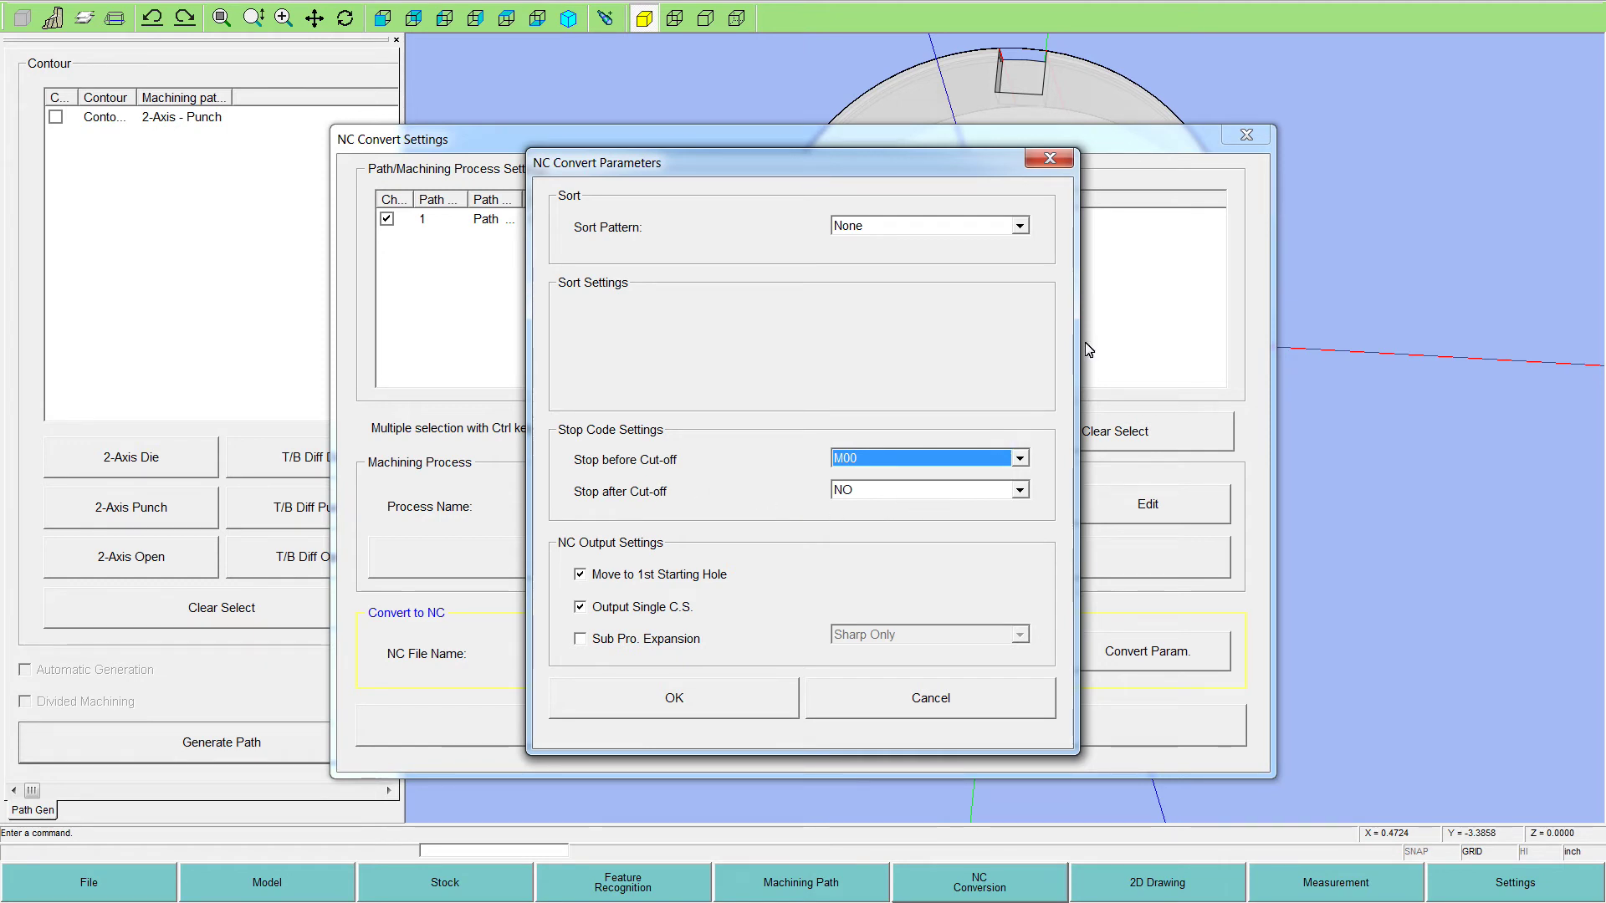
Step: Set the stop after cut-off to M00 and convert the path to the NC file sample4
click(867, 492)
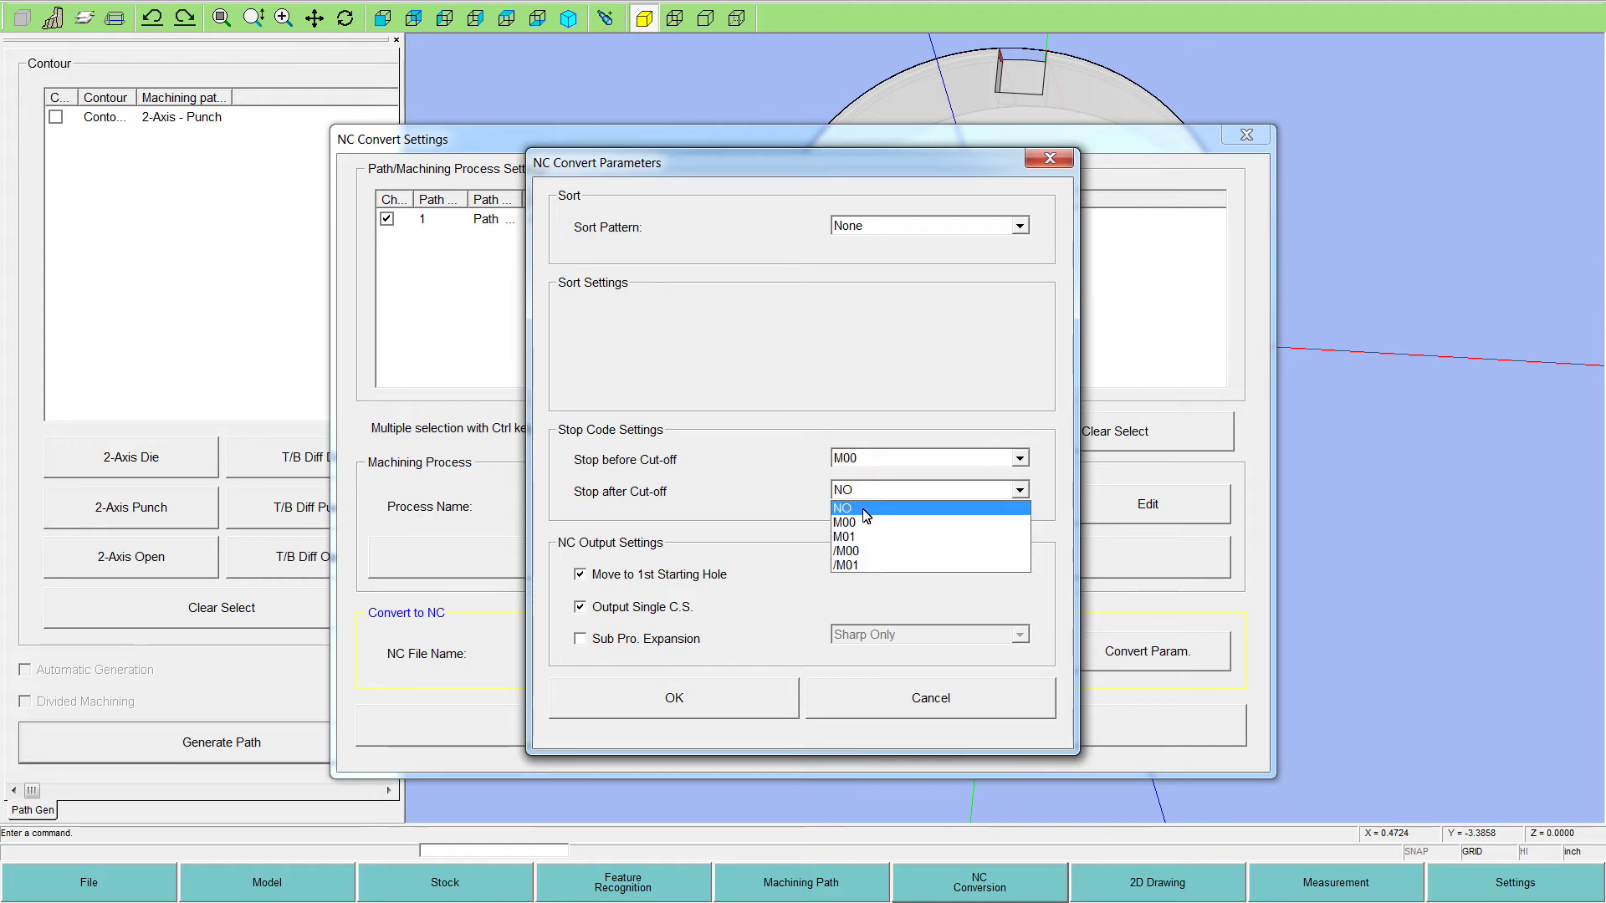
click(869, 523)
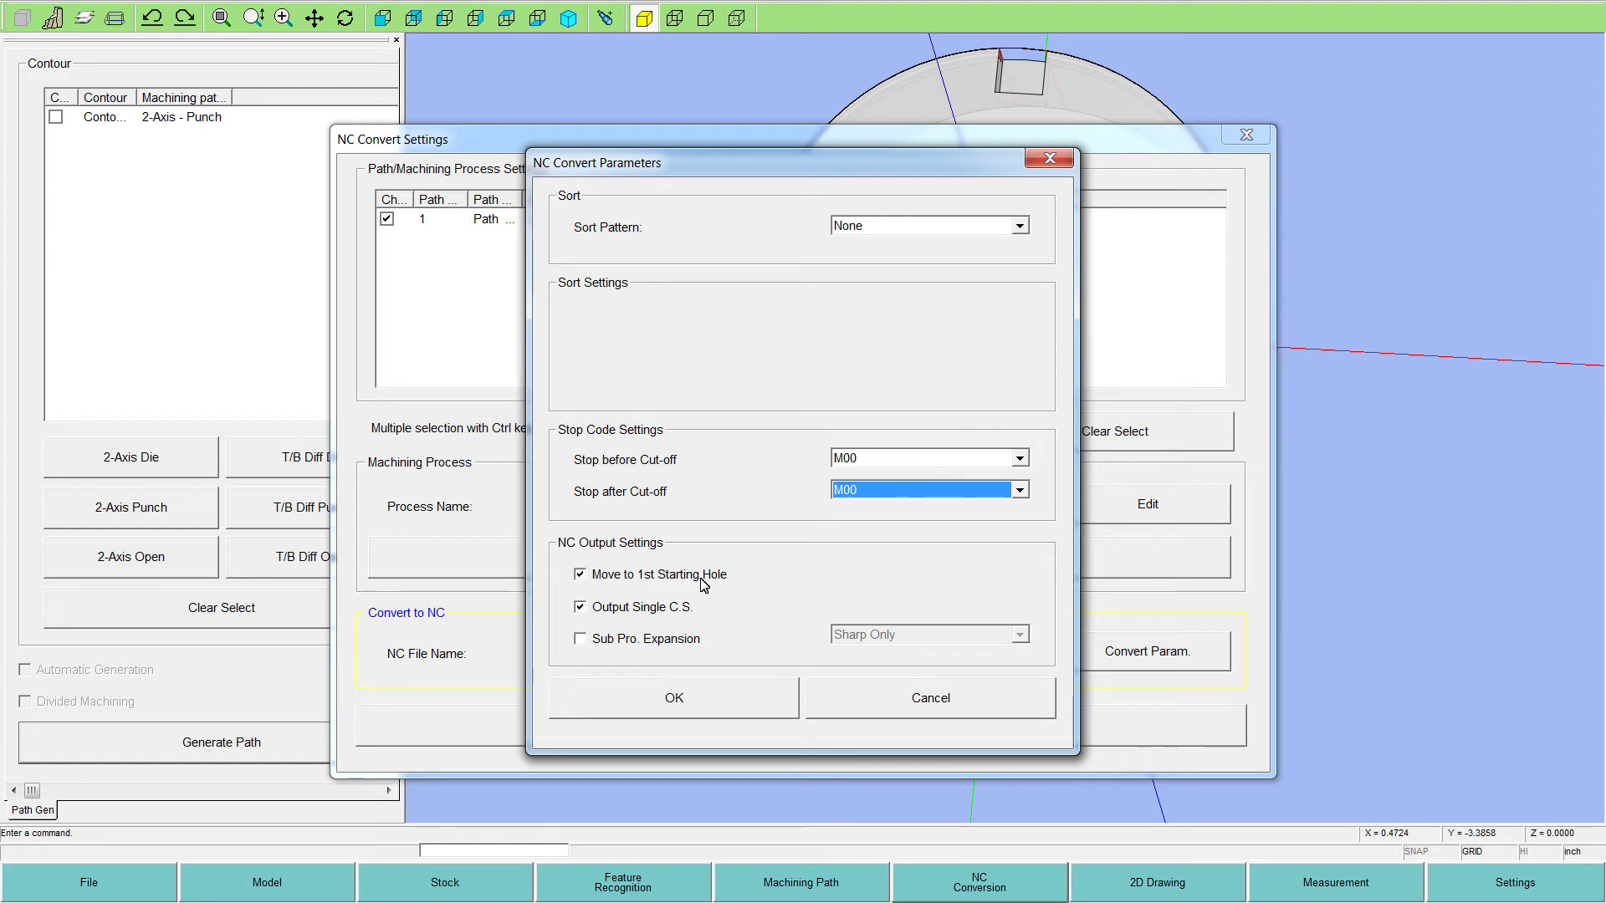
click(581, 576)
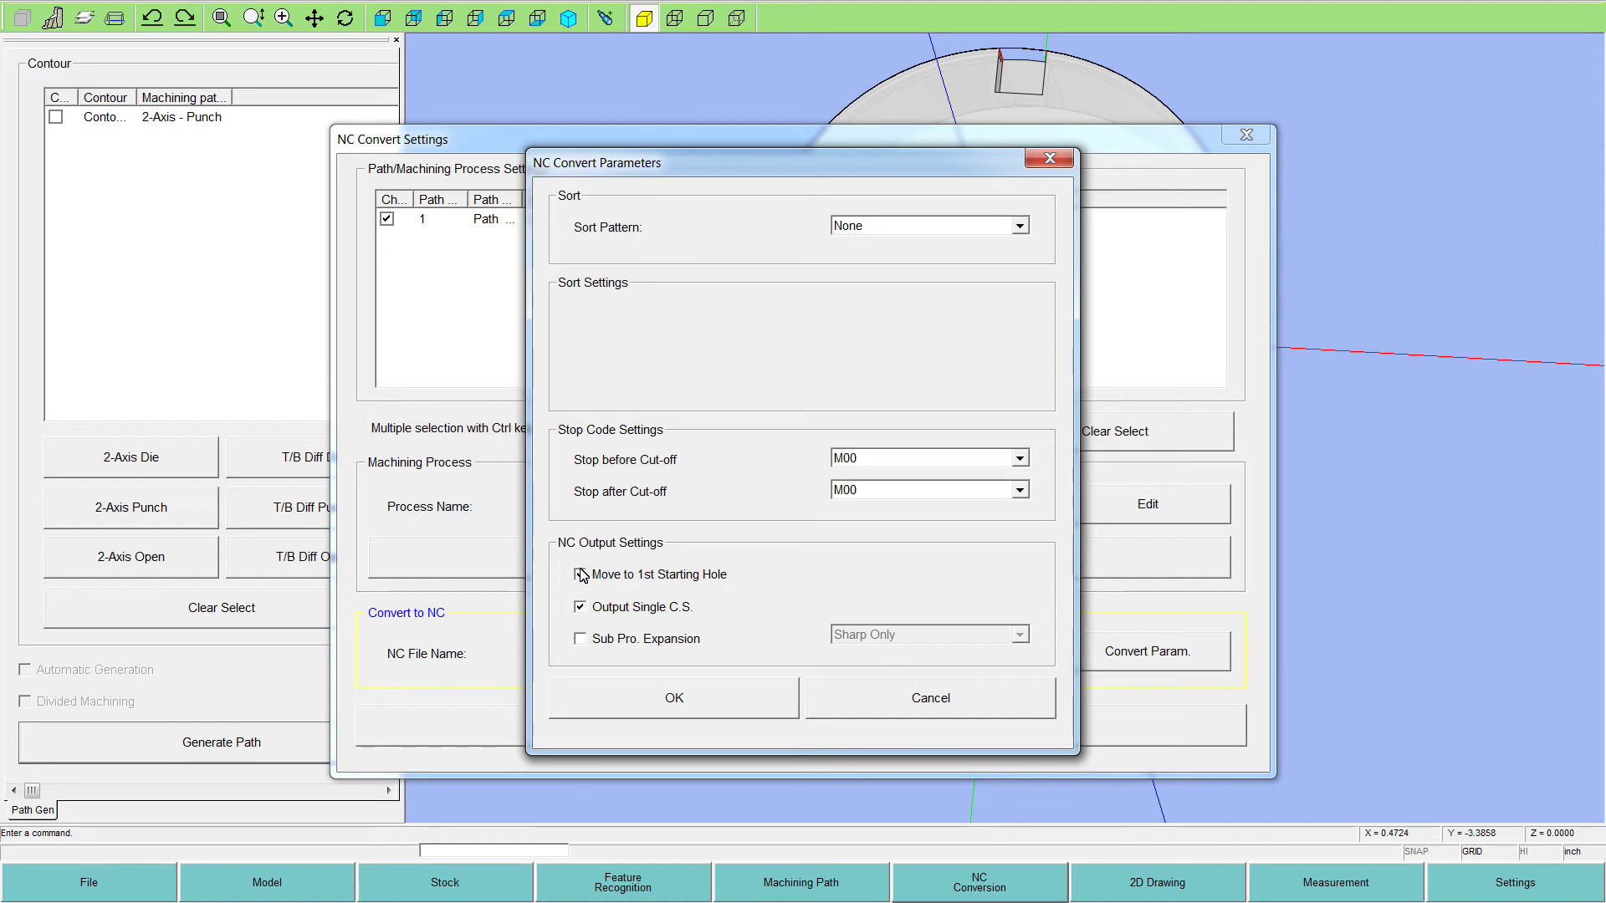
click(581, 575)
click(581, 576)
click(642, 702)
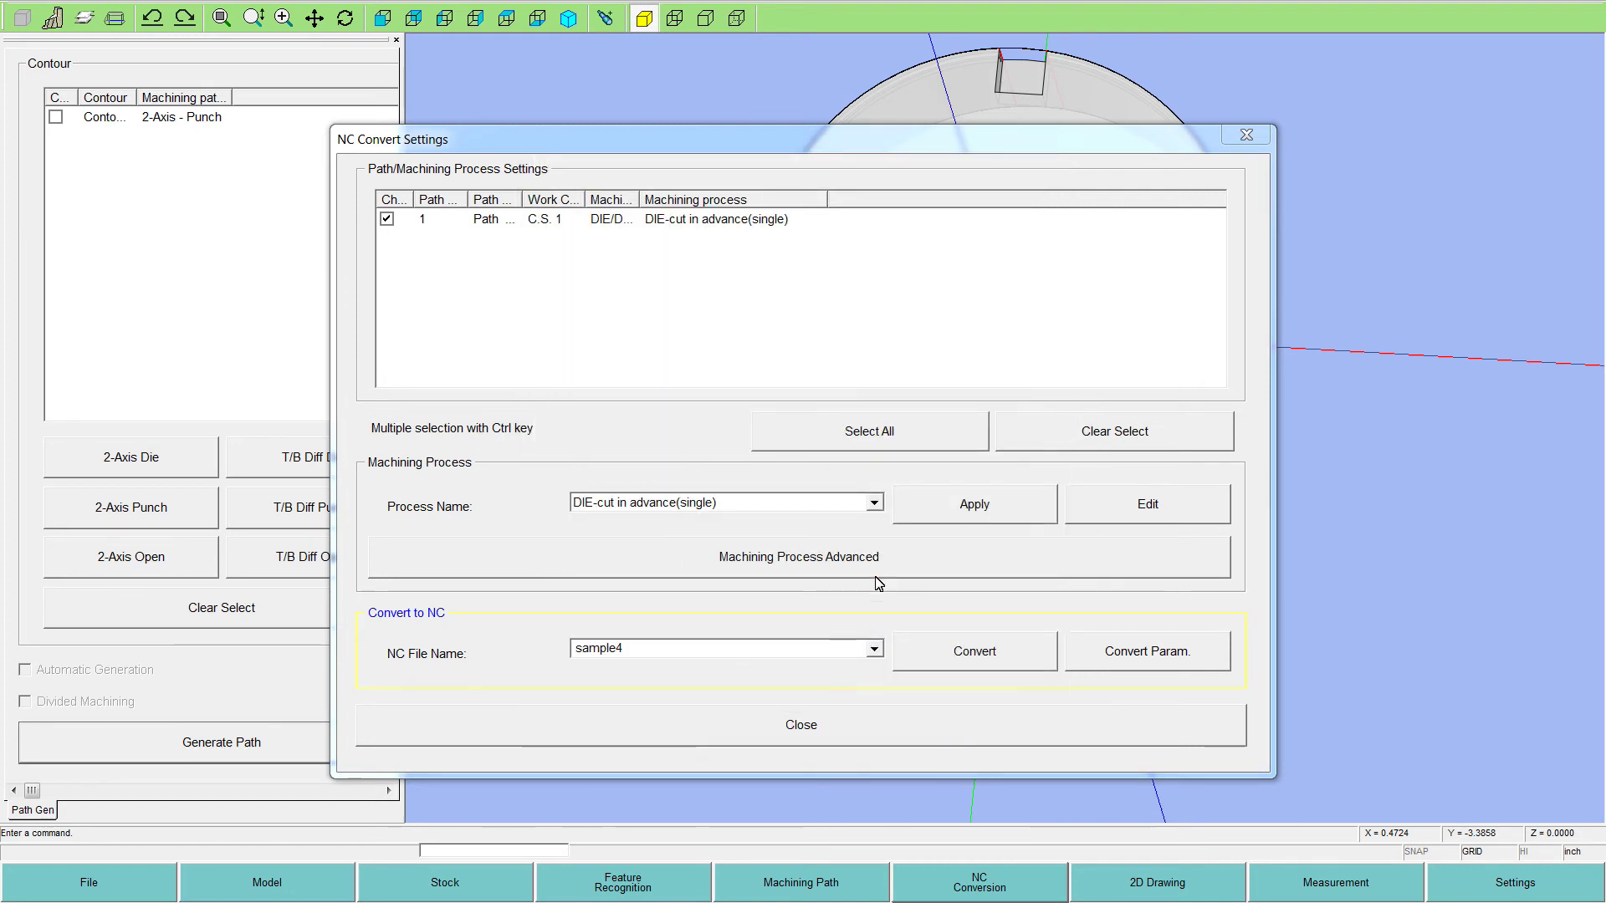
click(968, 658)
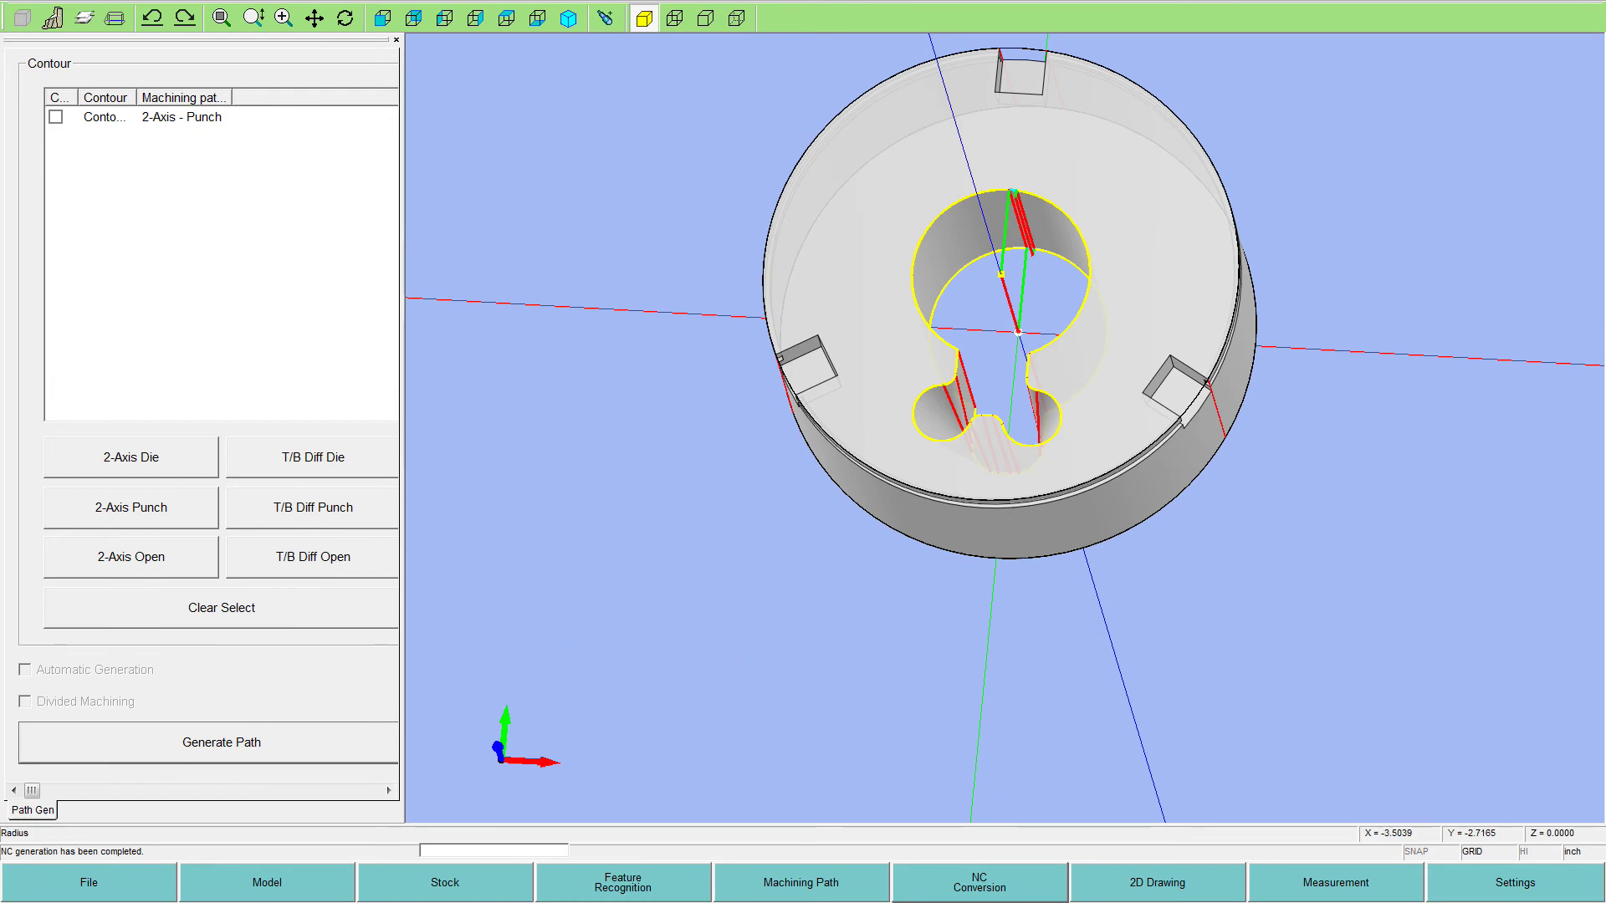
Step: Exit the program without saving the changes to the part
click(75, 890)
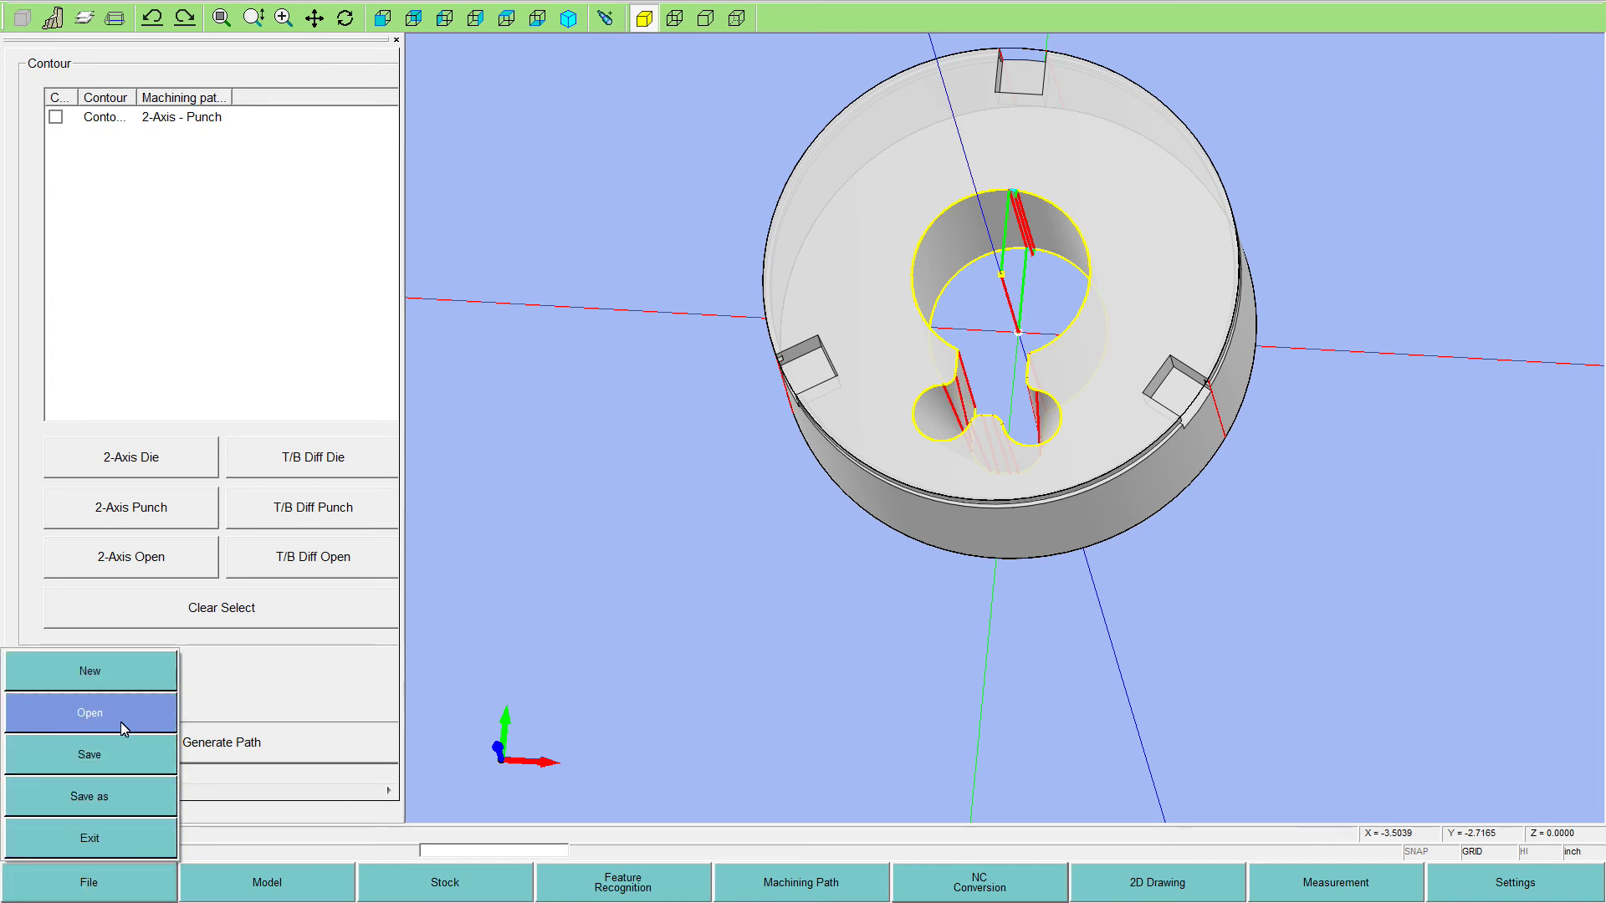
click(91, 843)
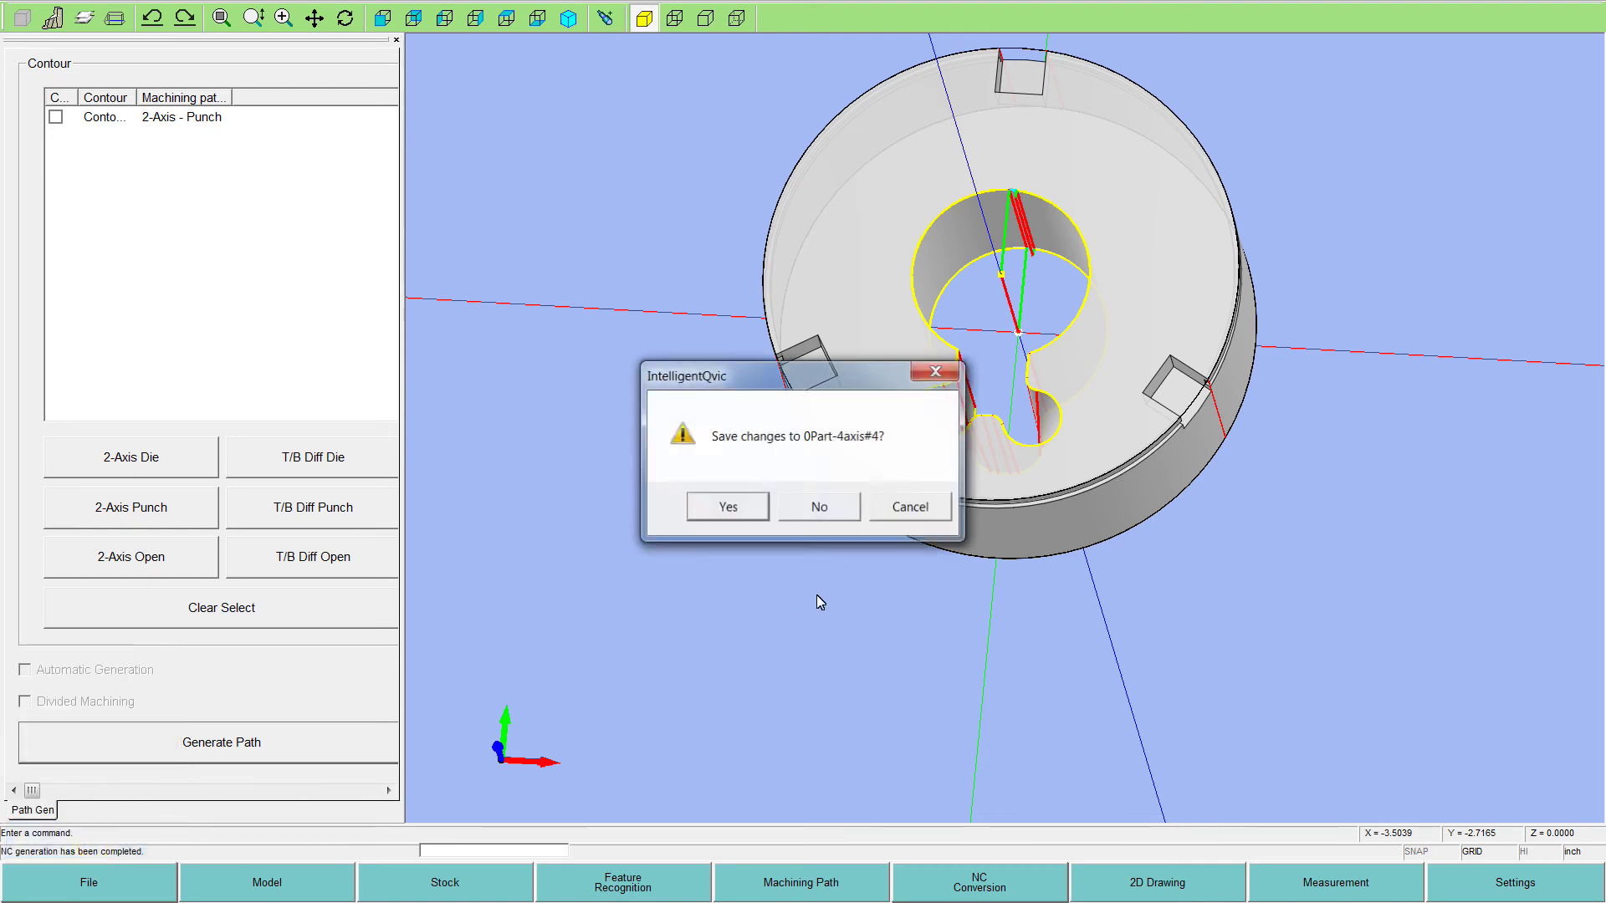
click(831, 513)
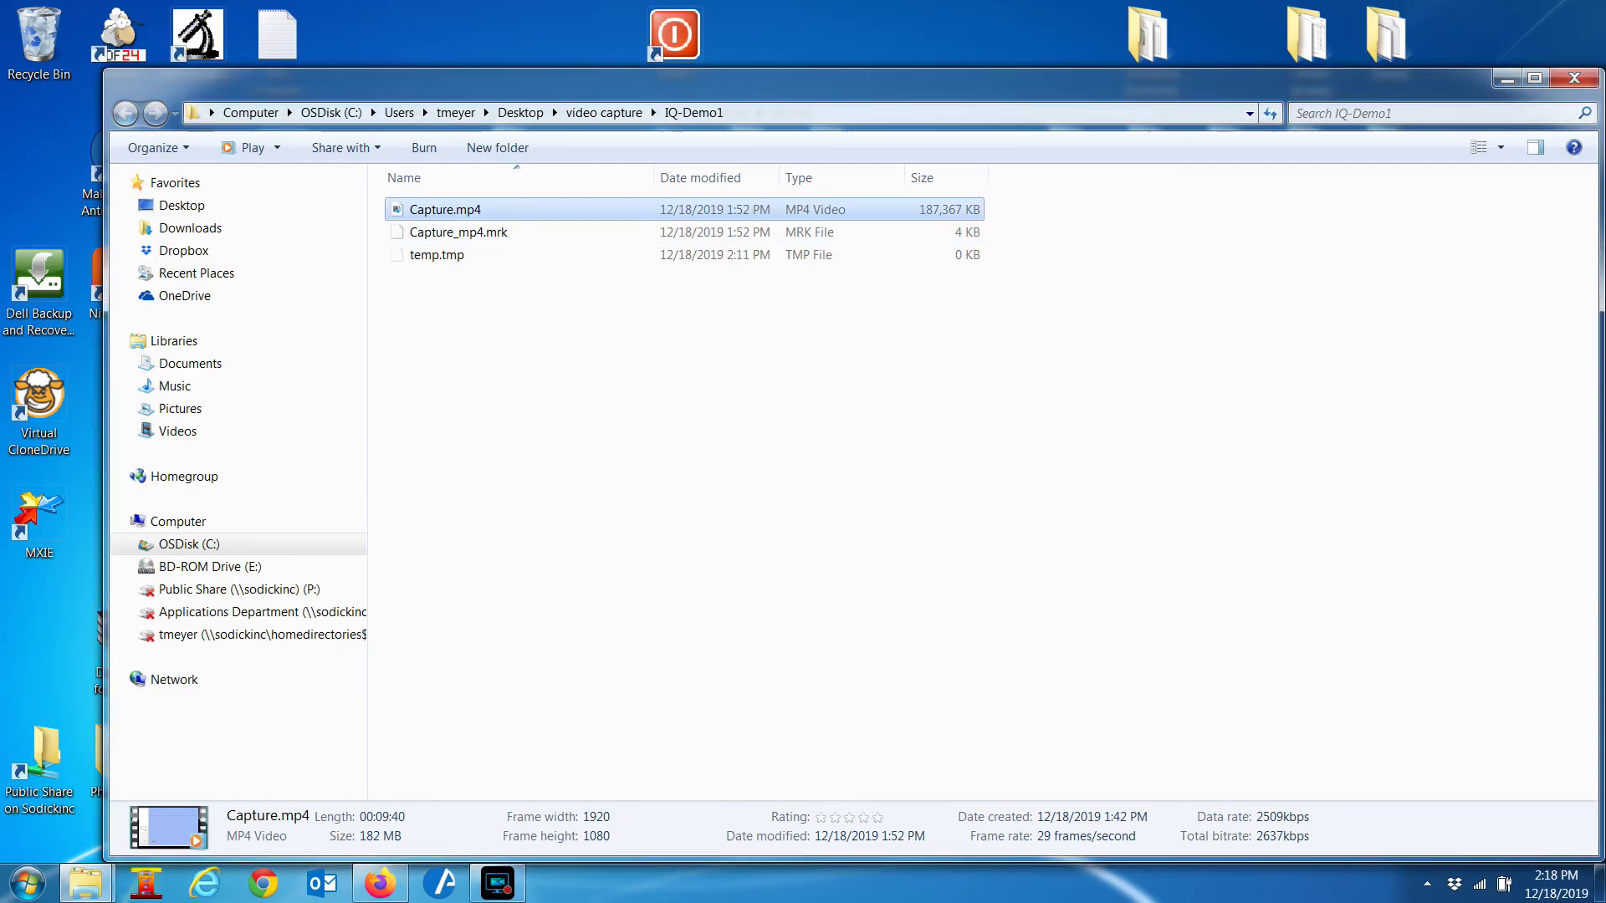
Step: Switch to the file explorer's NCFiles folder and open sample4.nc for reading
click(1499, 82)
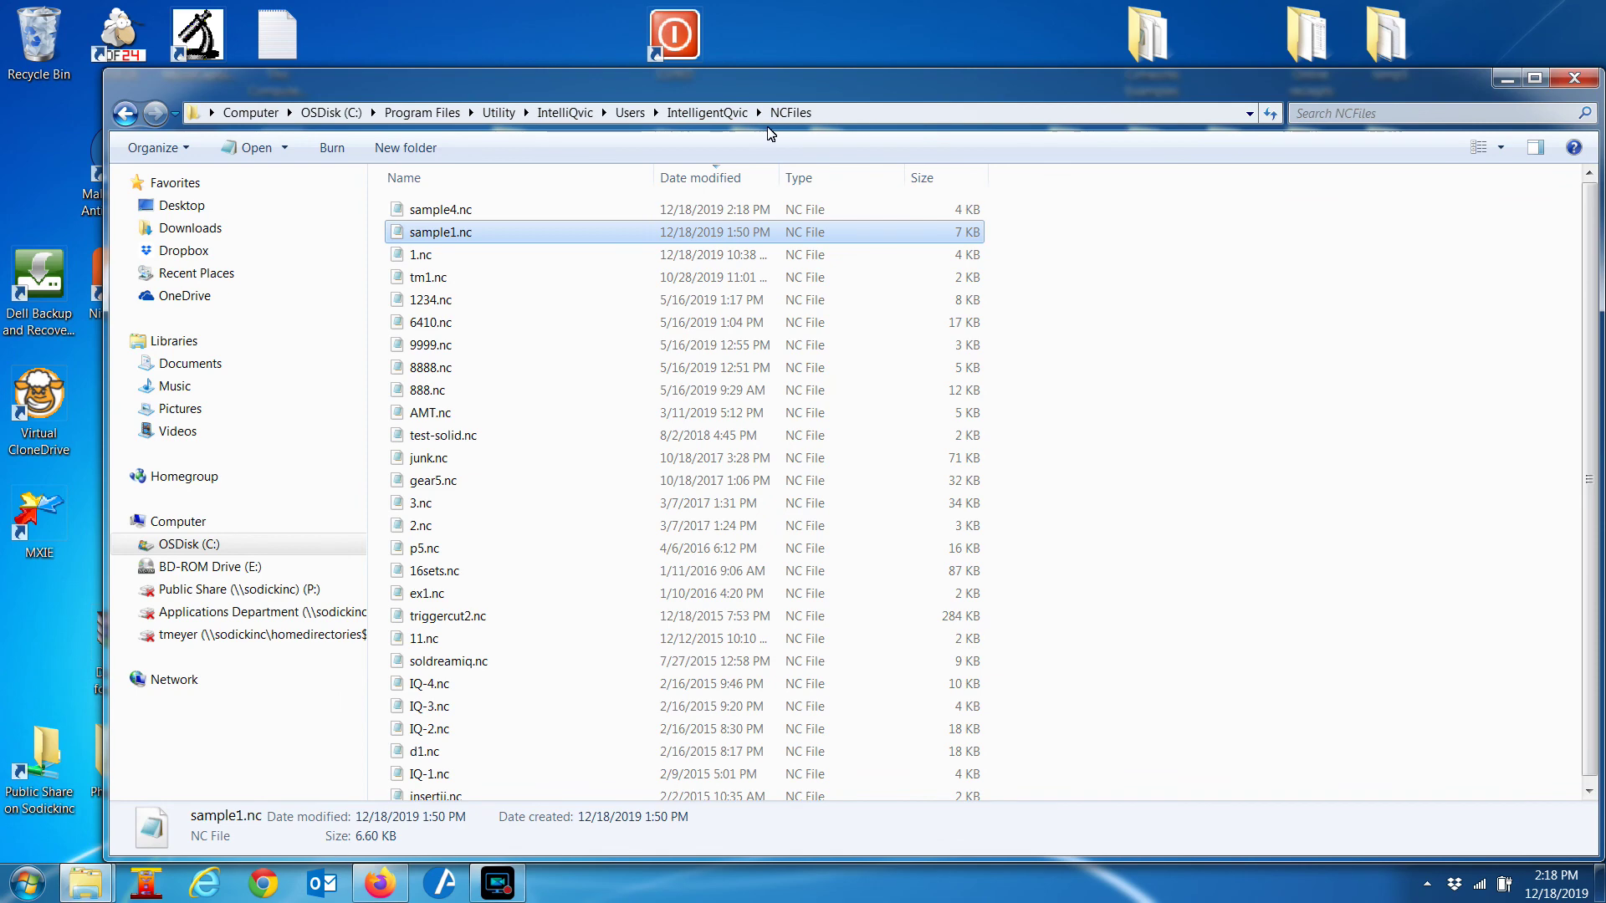
drag(629, 80, 557, 134)
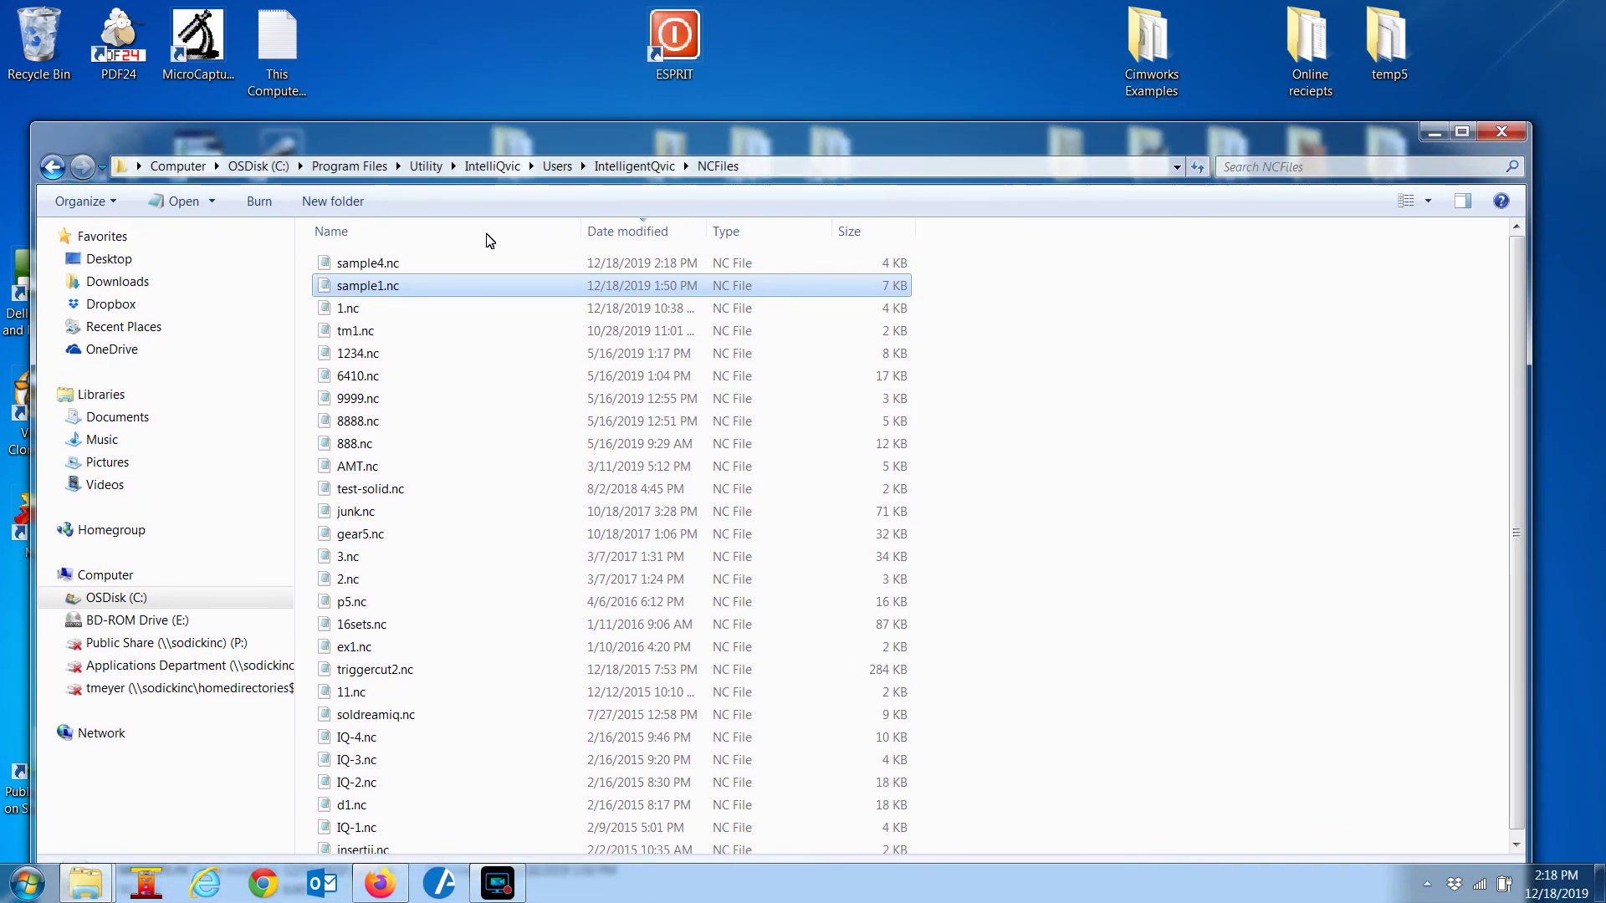
click(390, 264)
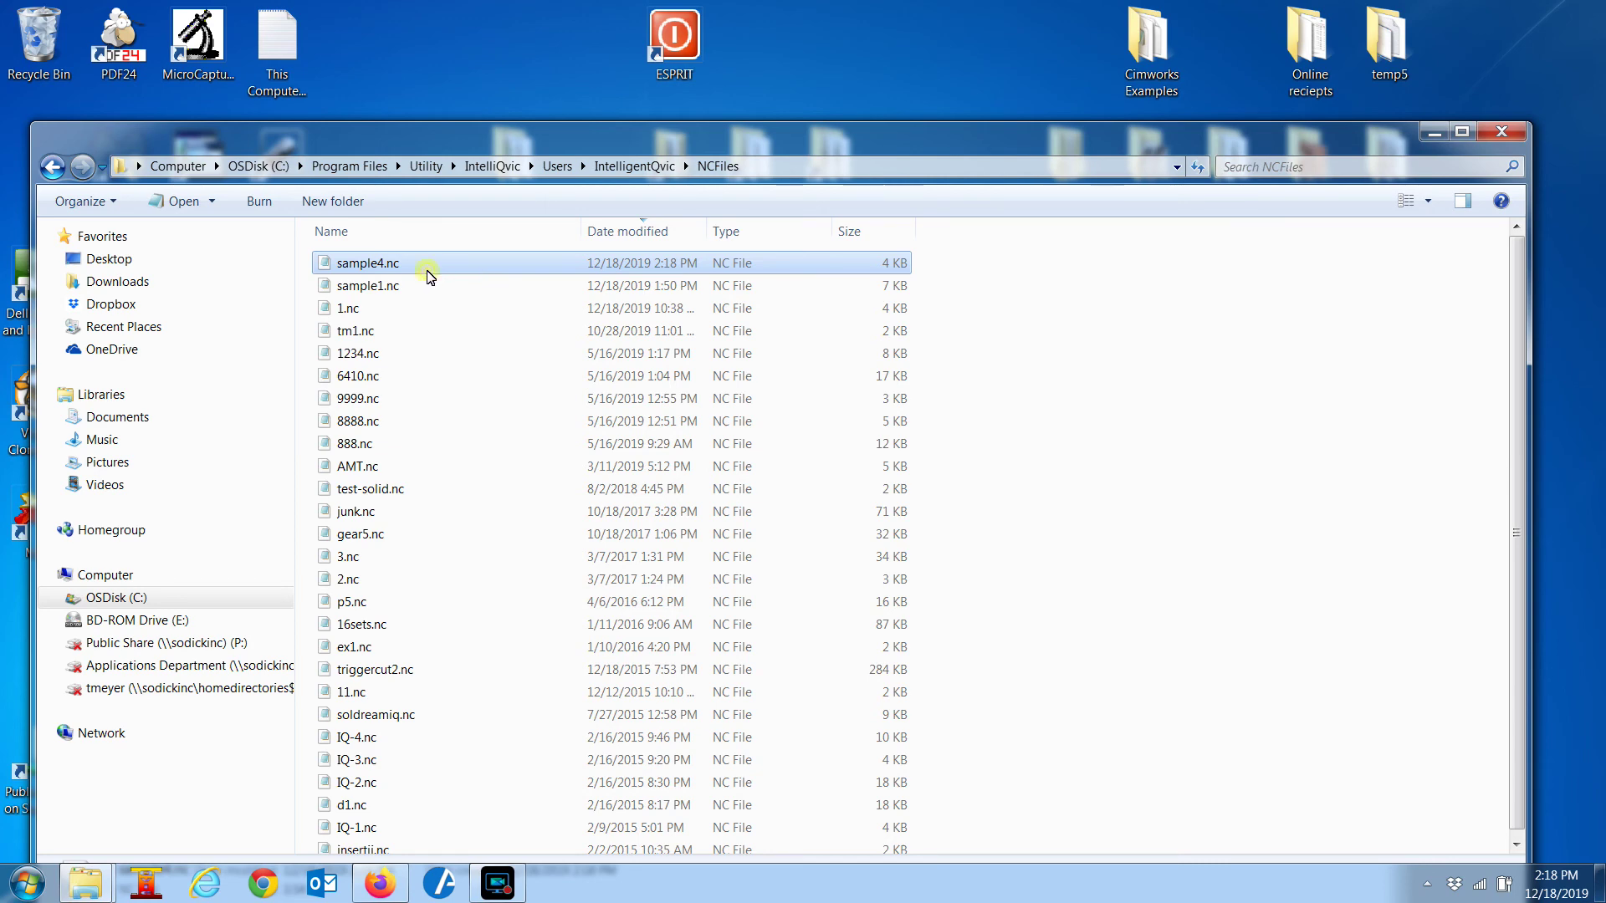
double_click(429, 276)
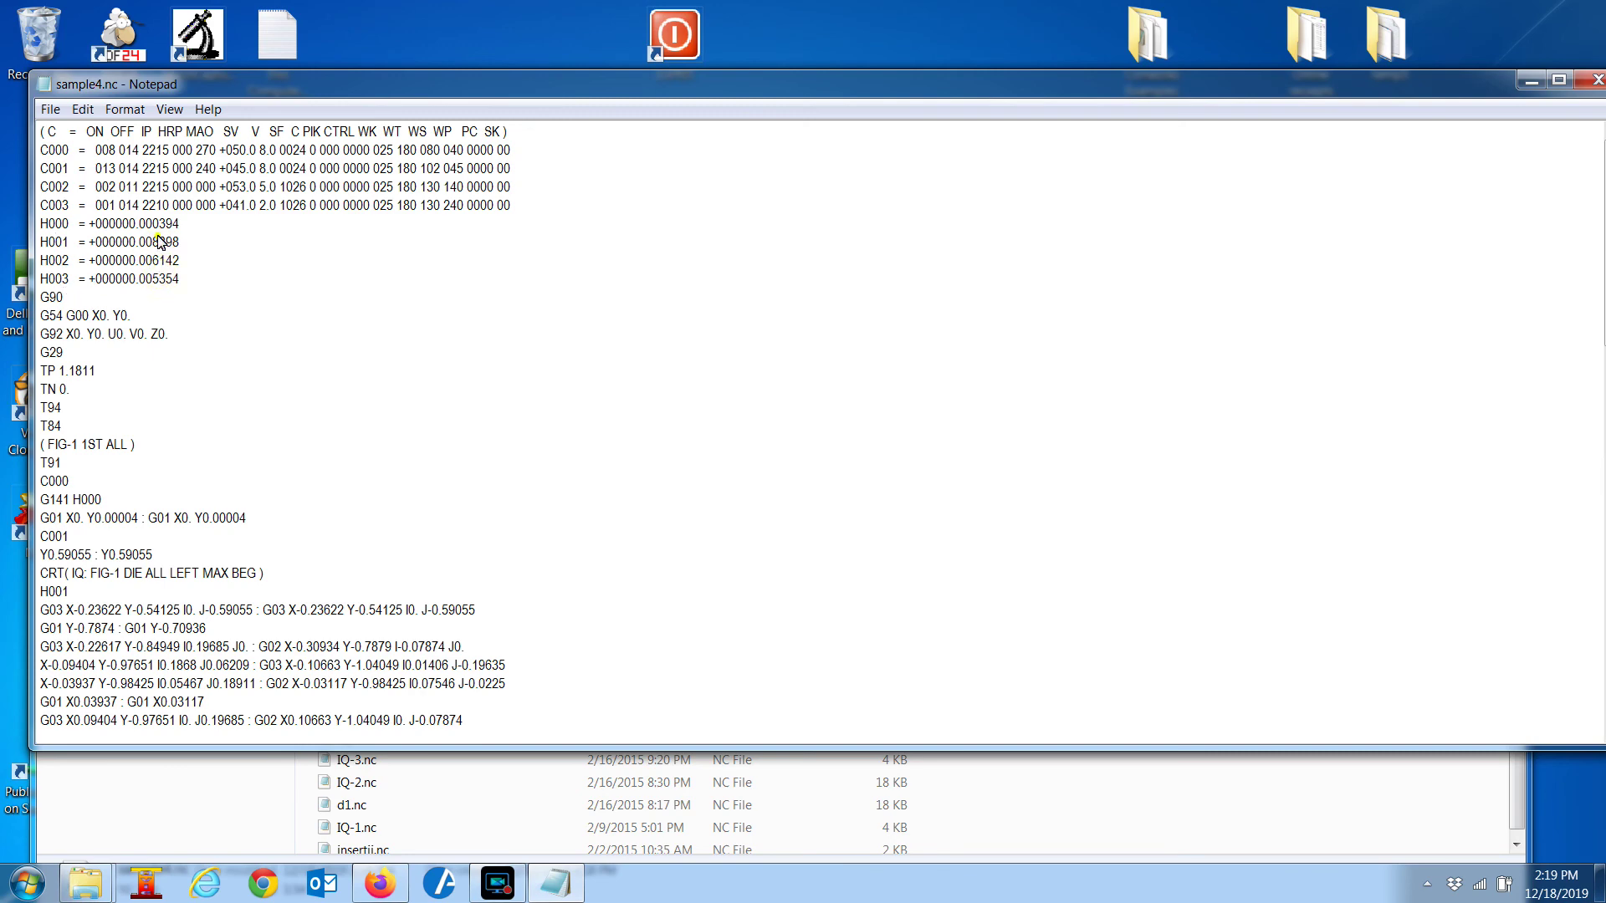
Step: Examine the NC code's condition and offset tables, the paired upper and lower contour moves, and the stop codes around the cut-off
scroll(162, 387, down, 6)
scroll(163, 386, down, 20)
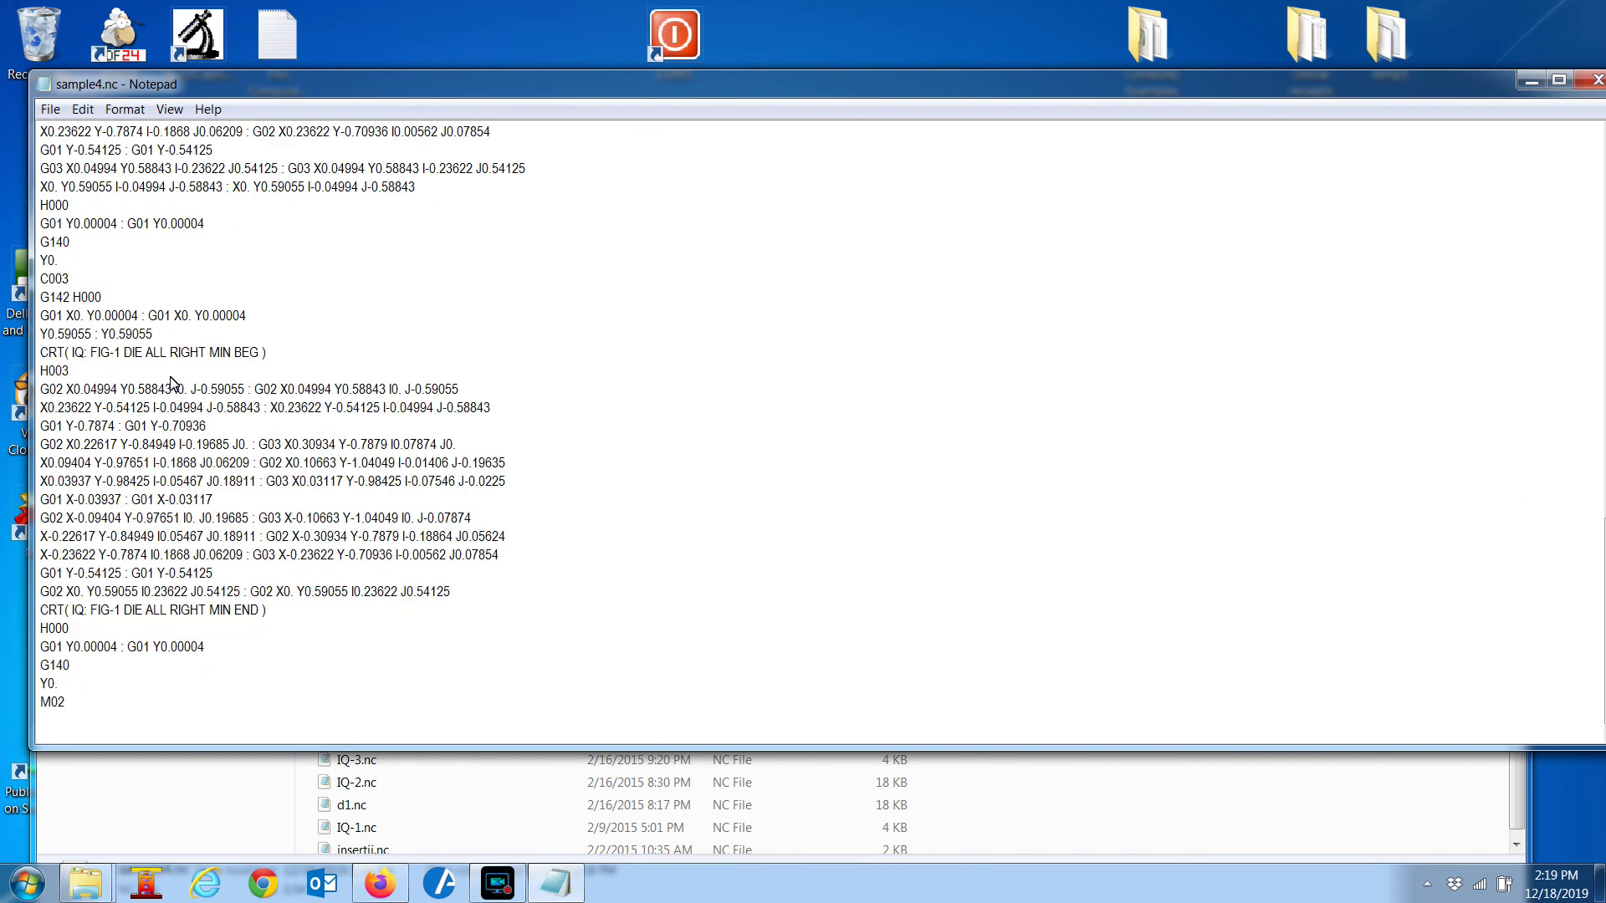
scroll(170, 382, up, 20)
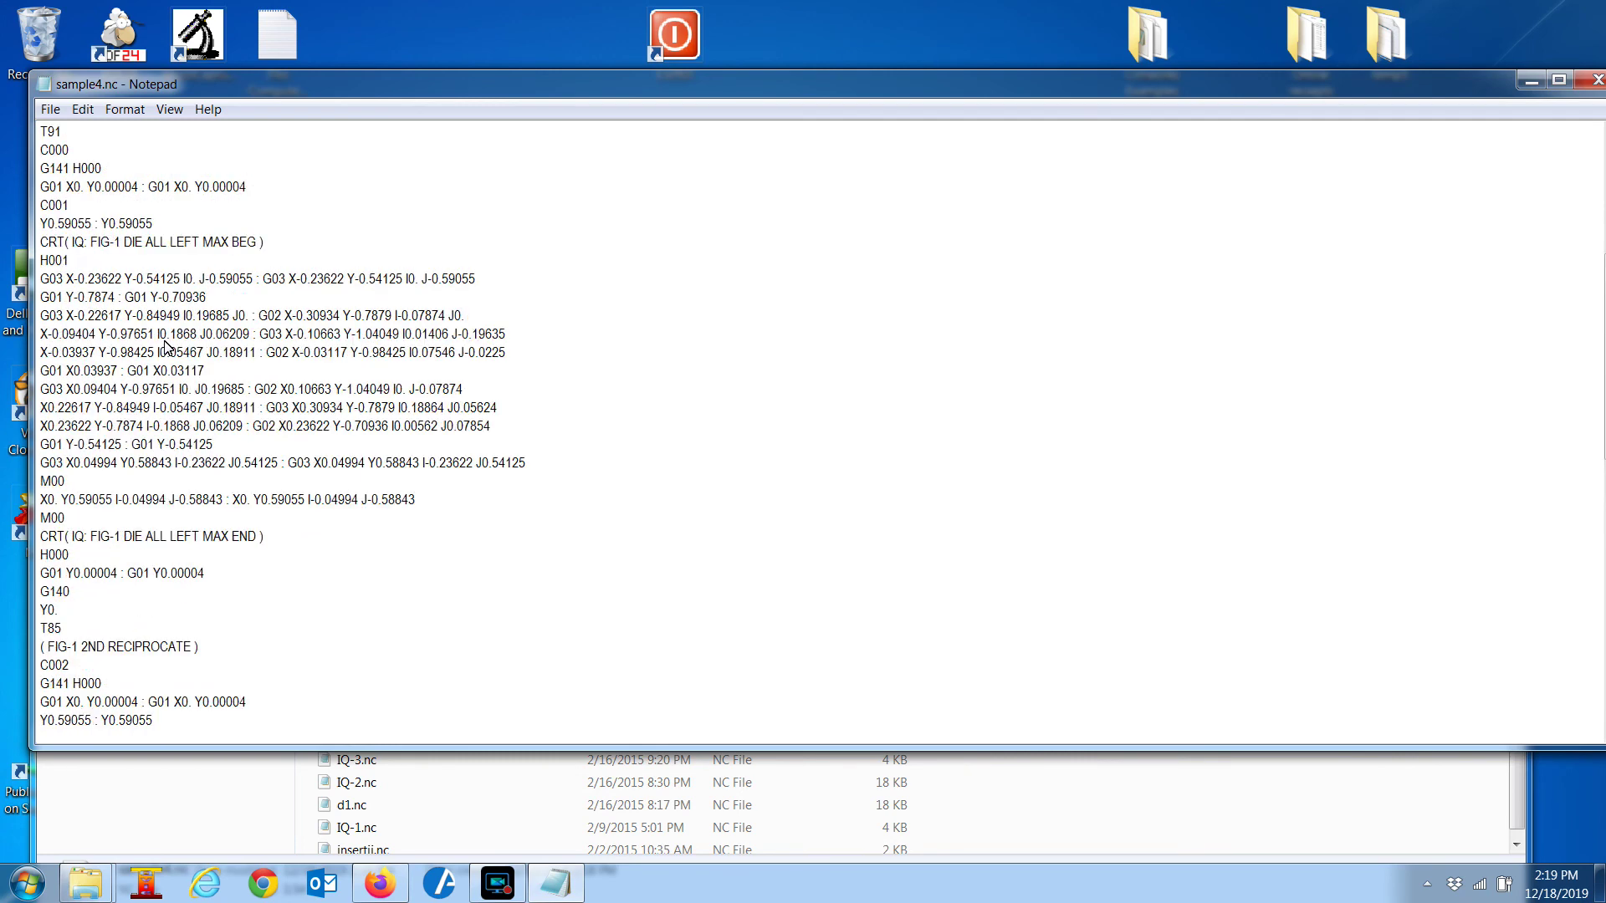
scroll(165, 346, up, 6)
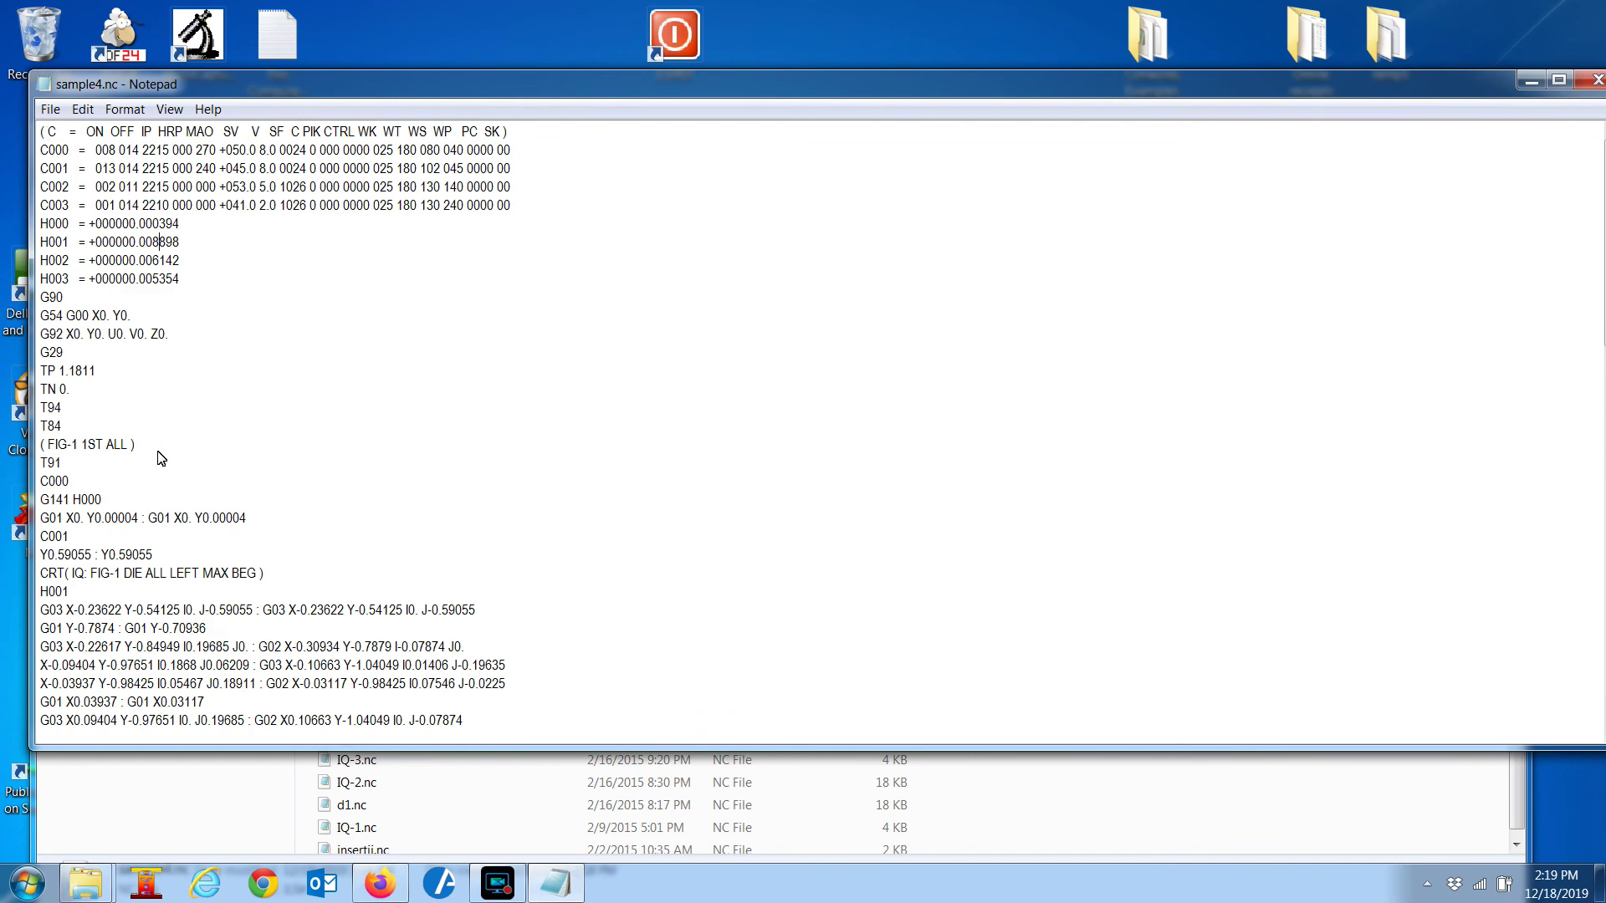
scroll(159, 448, down, 4)
scroll(113, 381, down, 1)
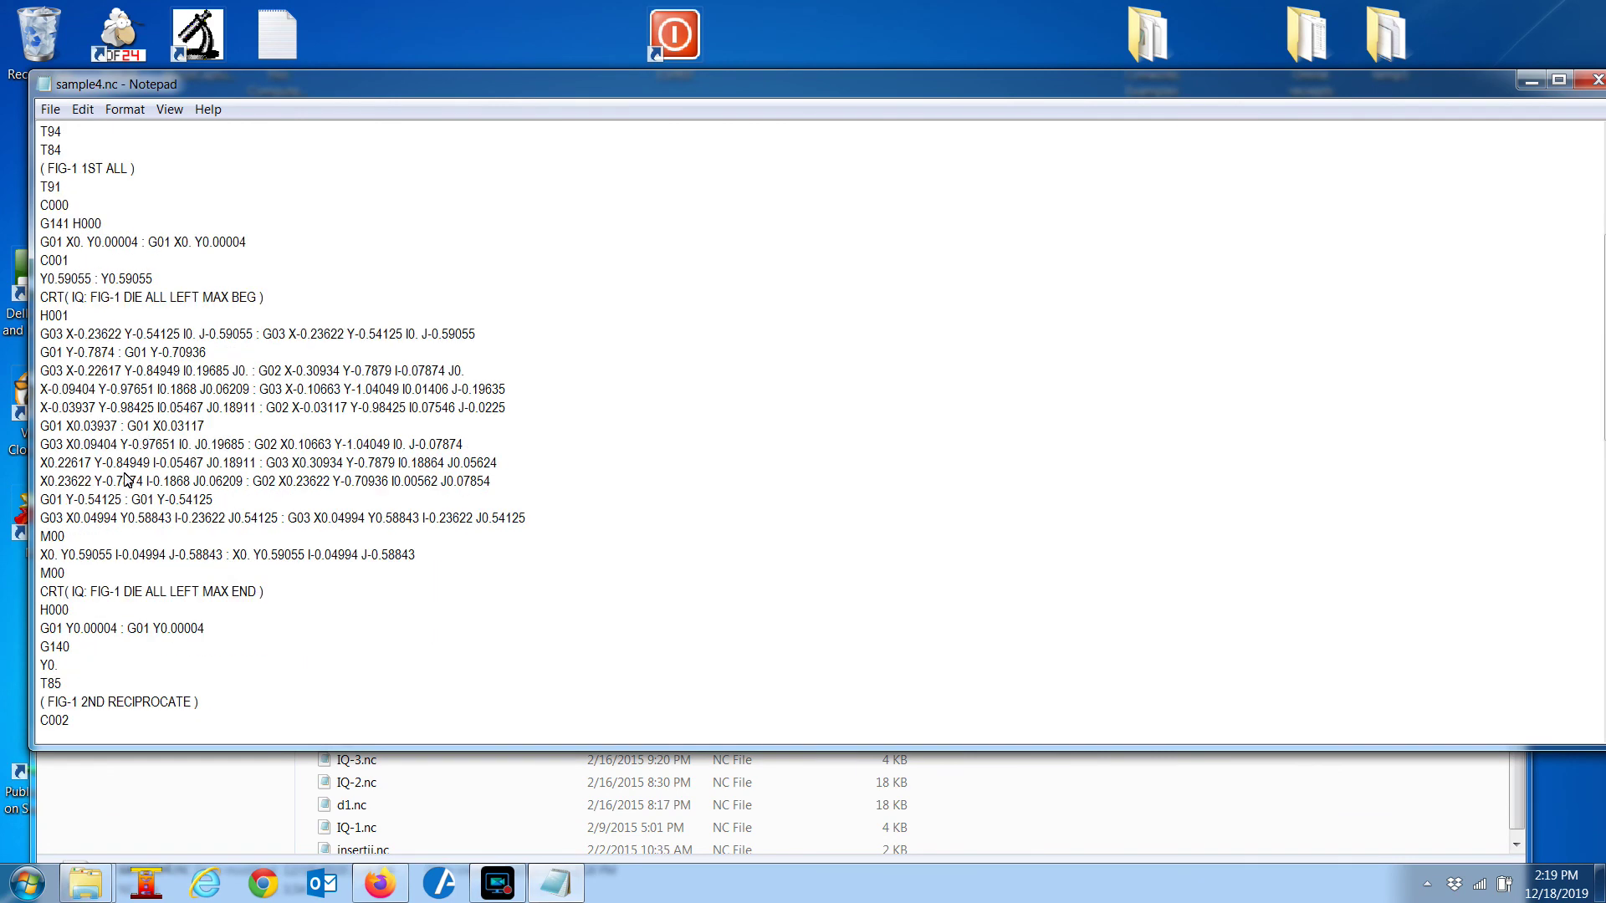
scroll(230, 389, up, 5)
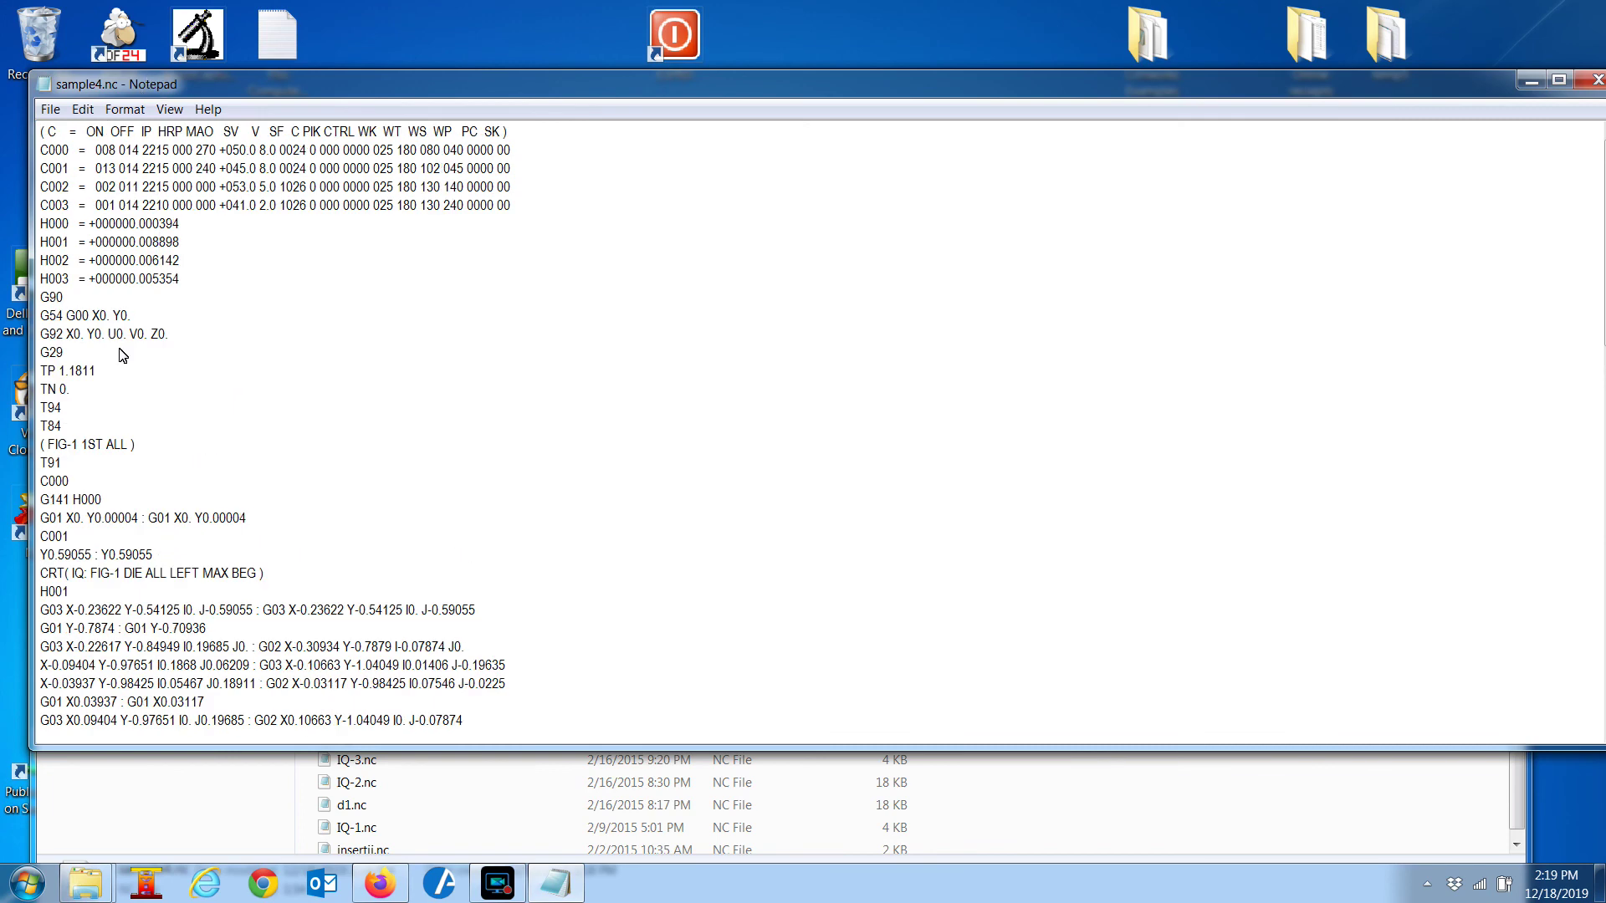
scroll(250, 451, down, 10)
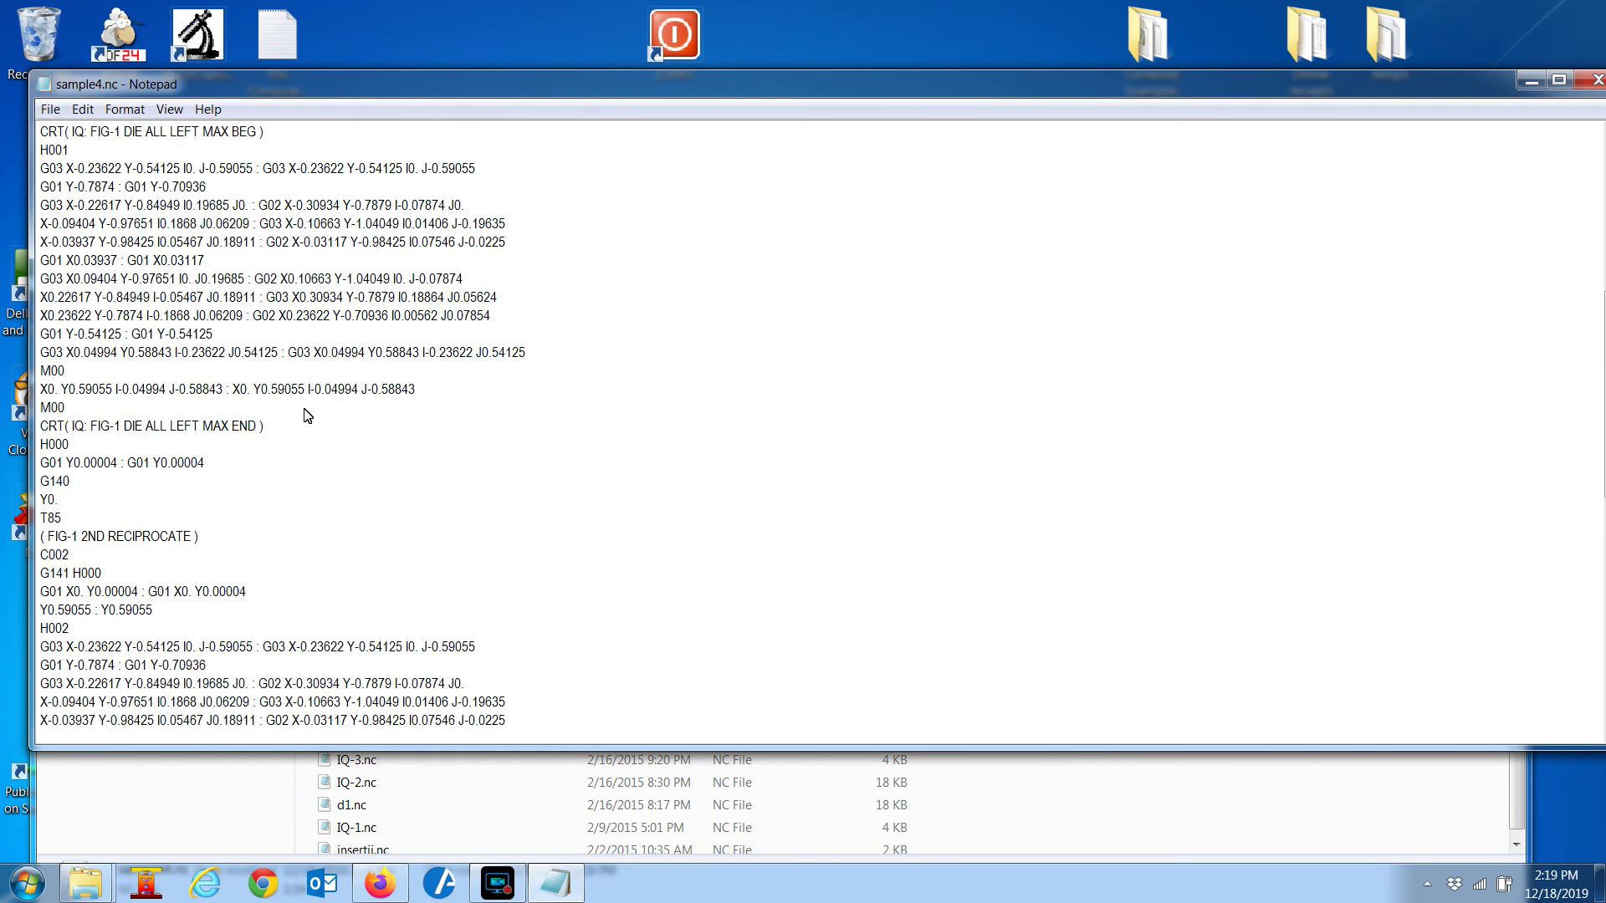
scroll(303, 416, up, 6)
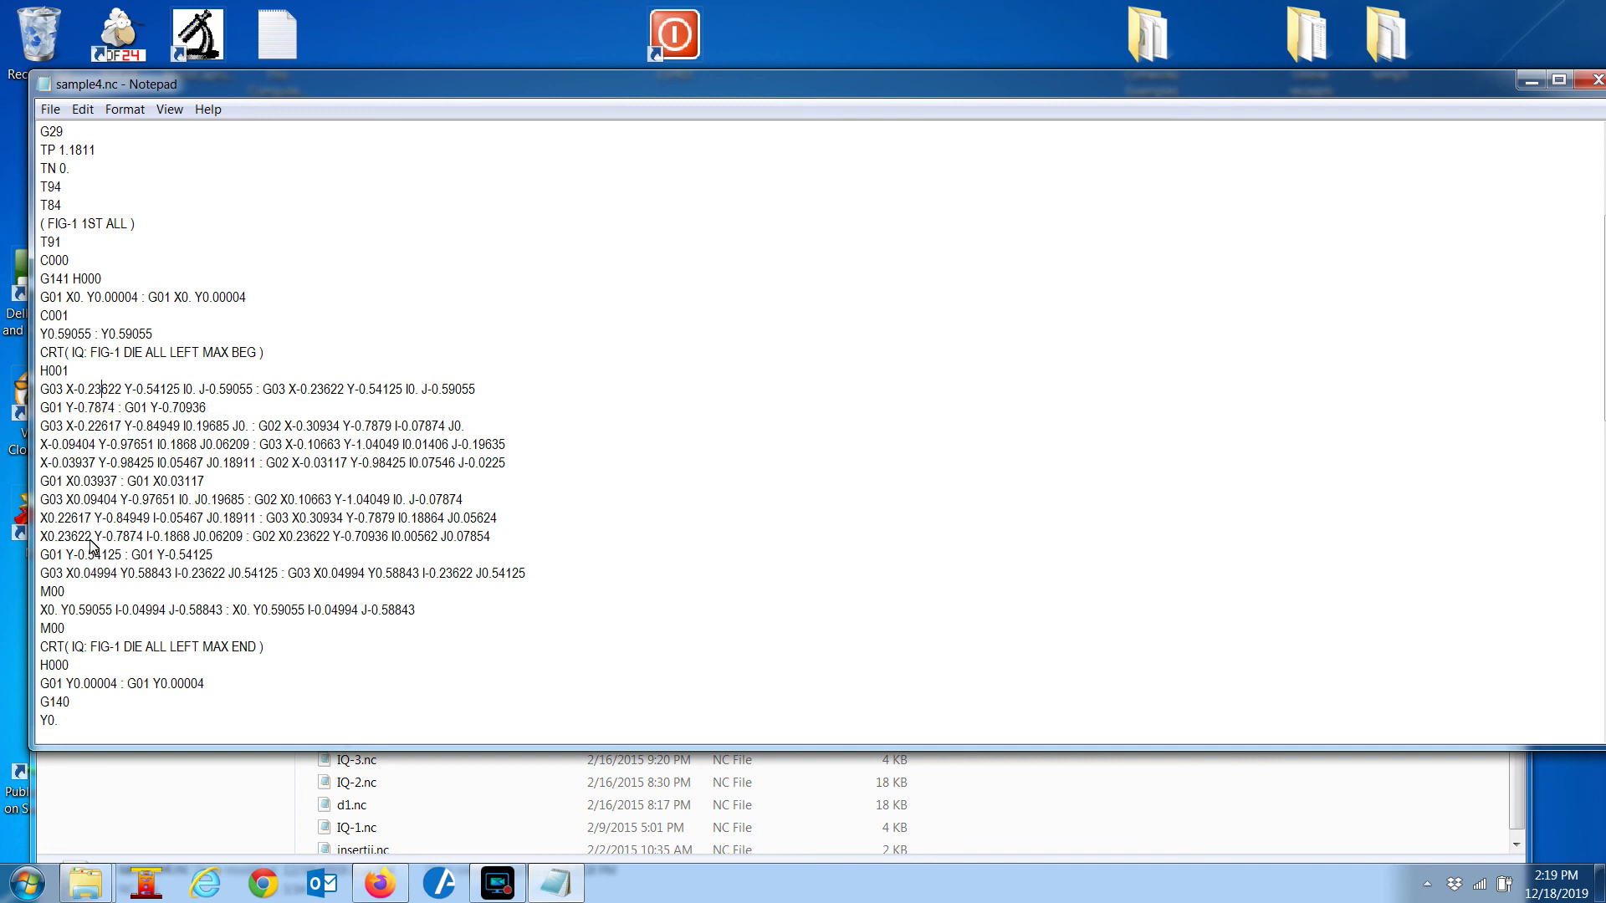
drag(256, 389, 260, 390)
Step: Switch back to IntelligentQvic by launching the program again
click(130, 888)
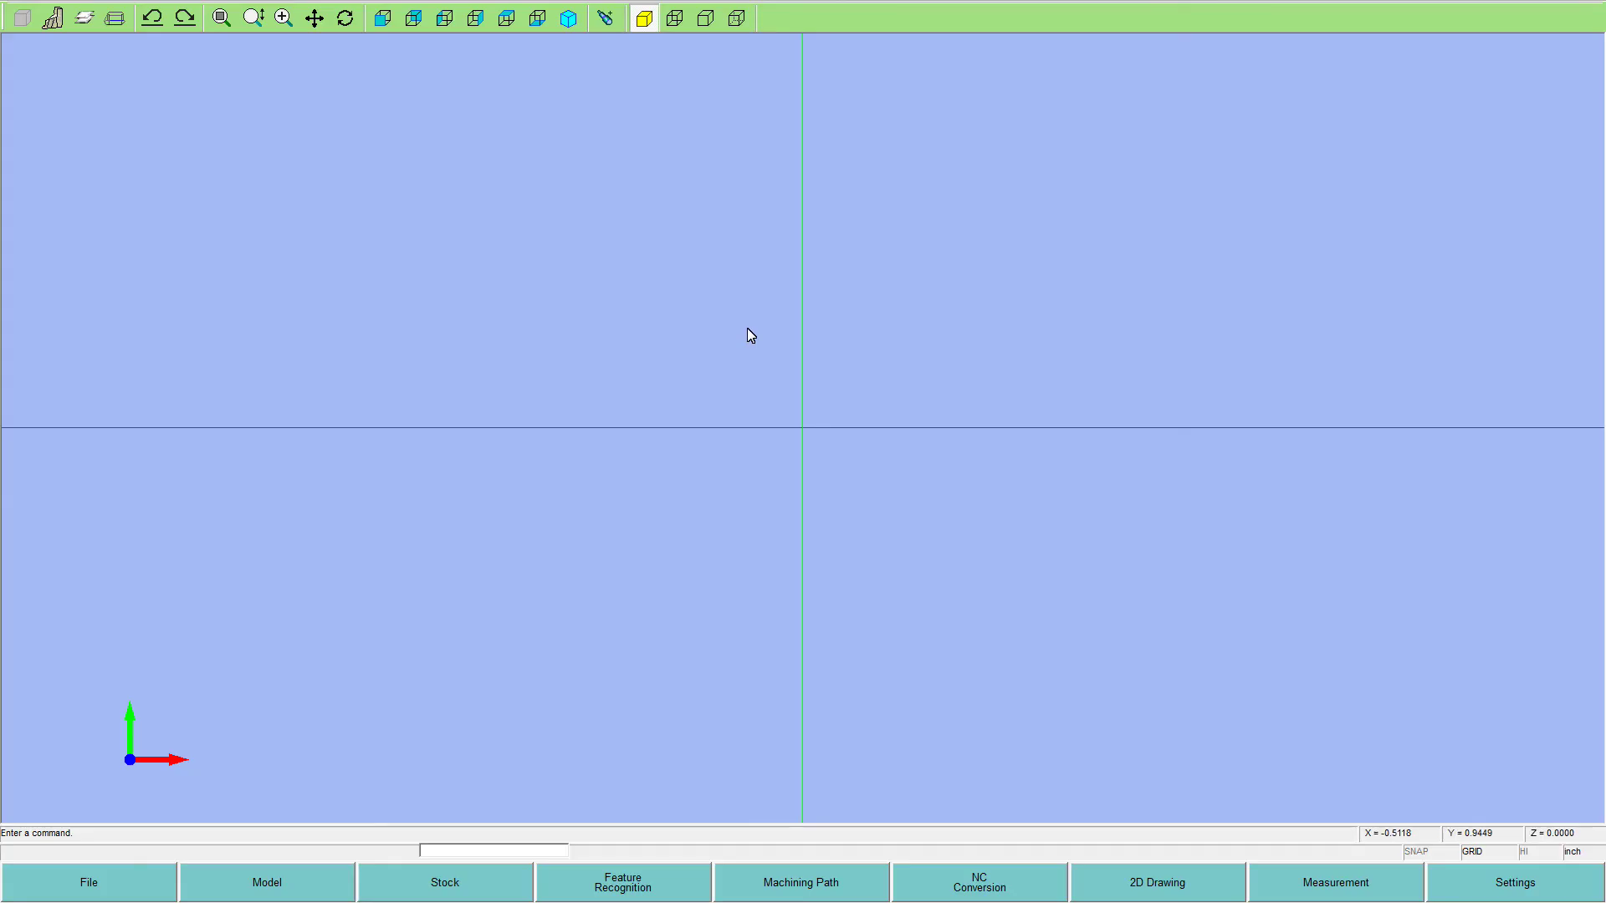